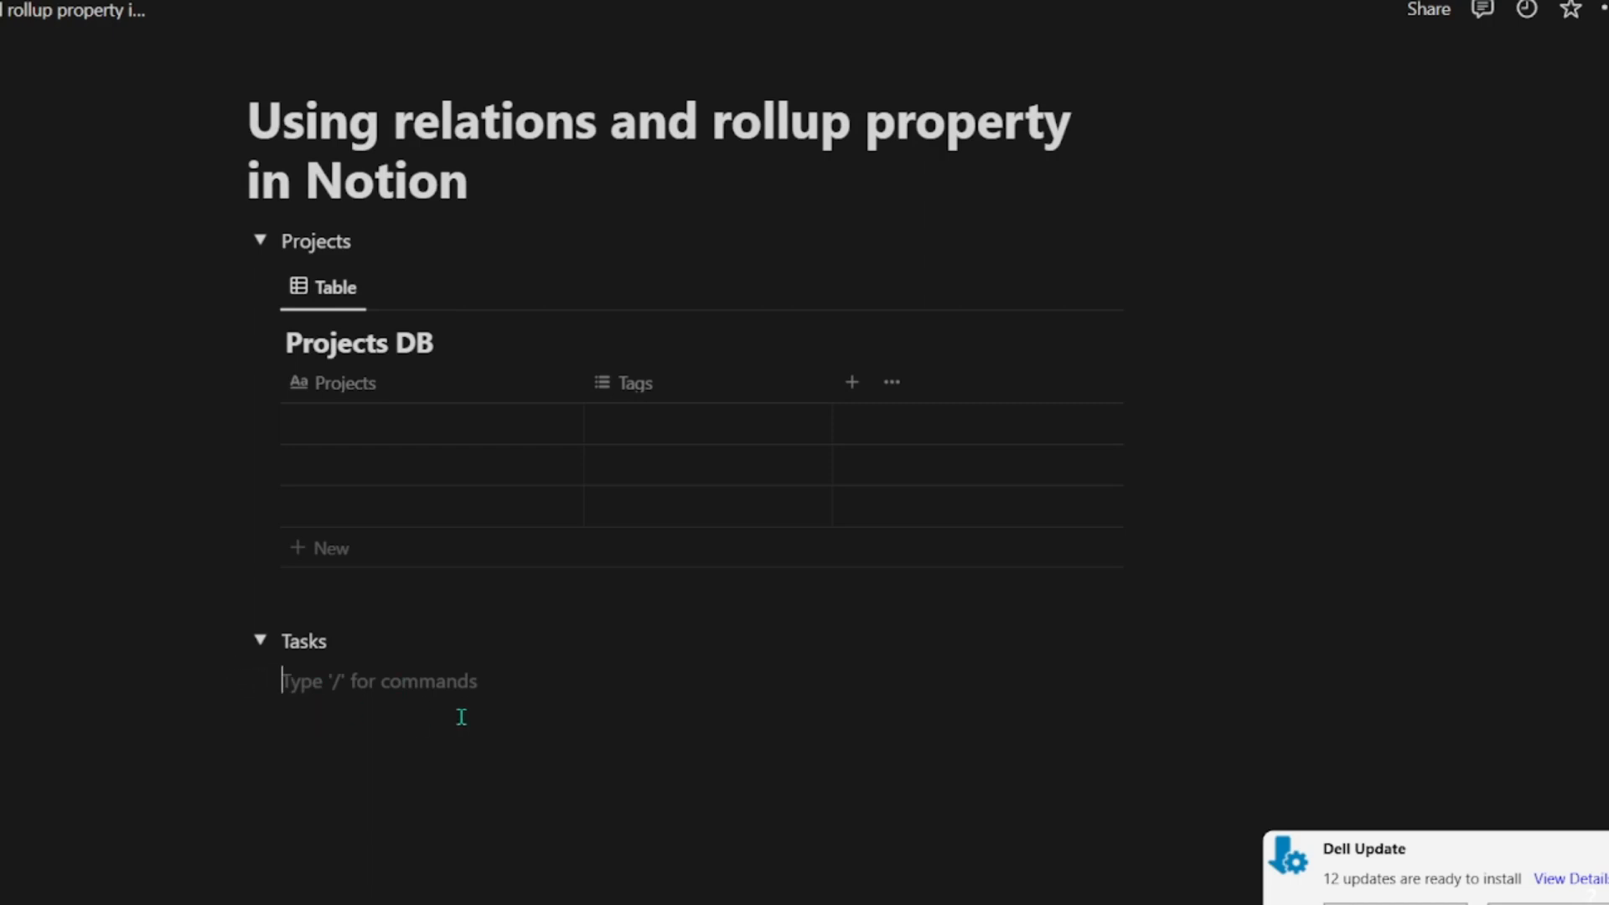
Step: Insert an inline database under the Tasks toggle and title it "Tasks DB"
text(/)
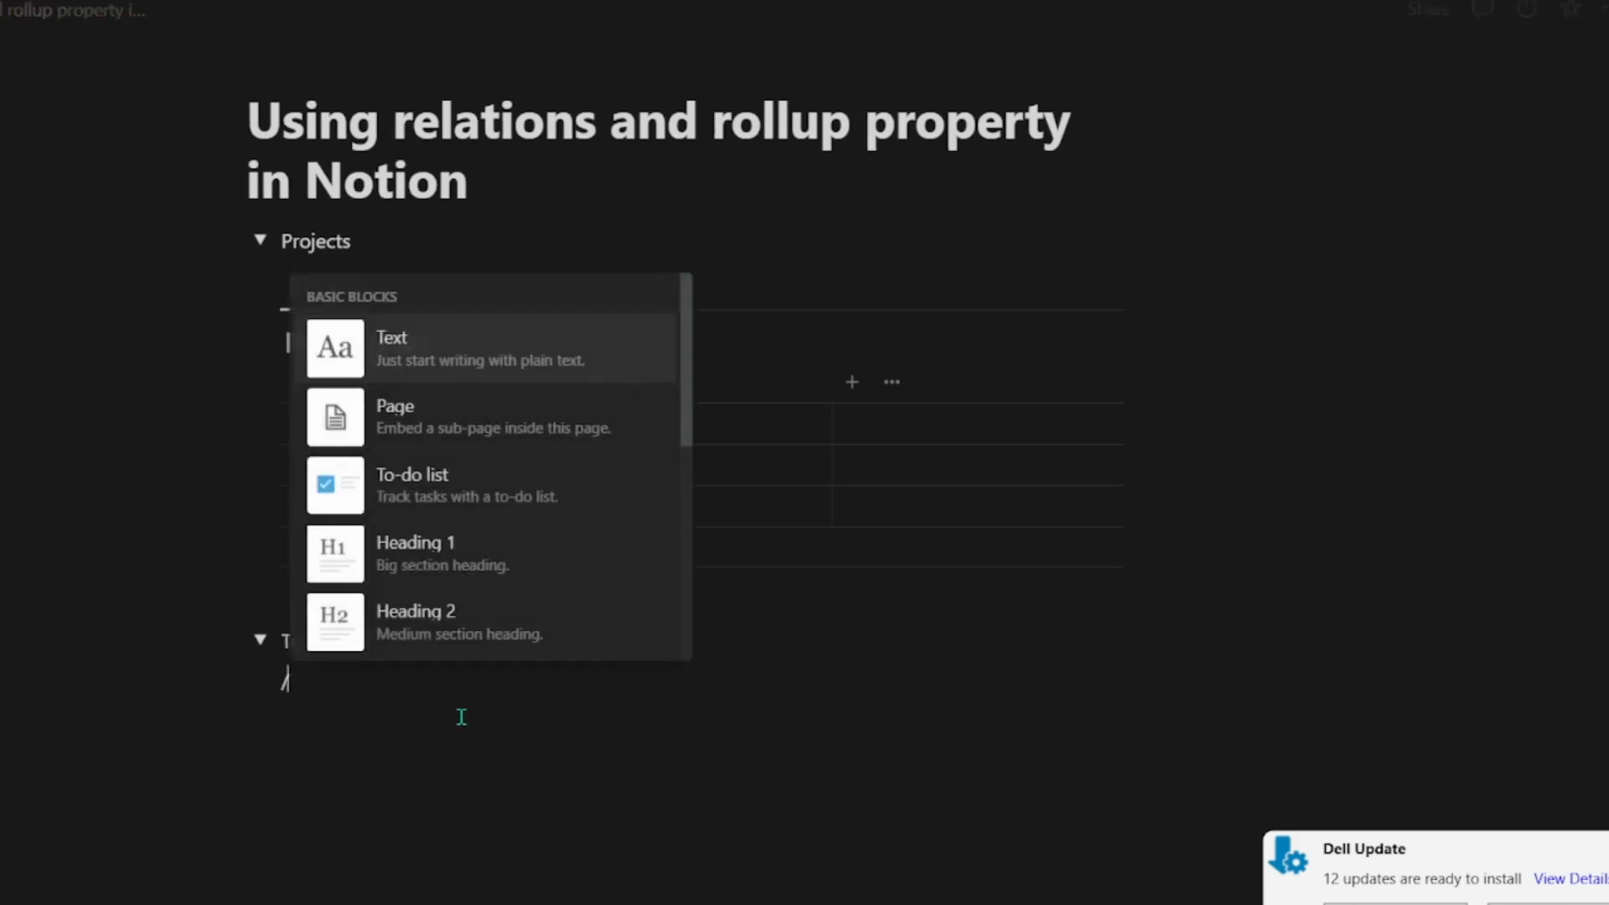
key(BackSpace)
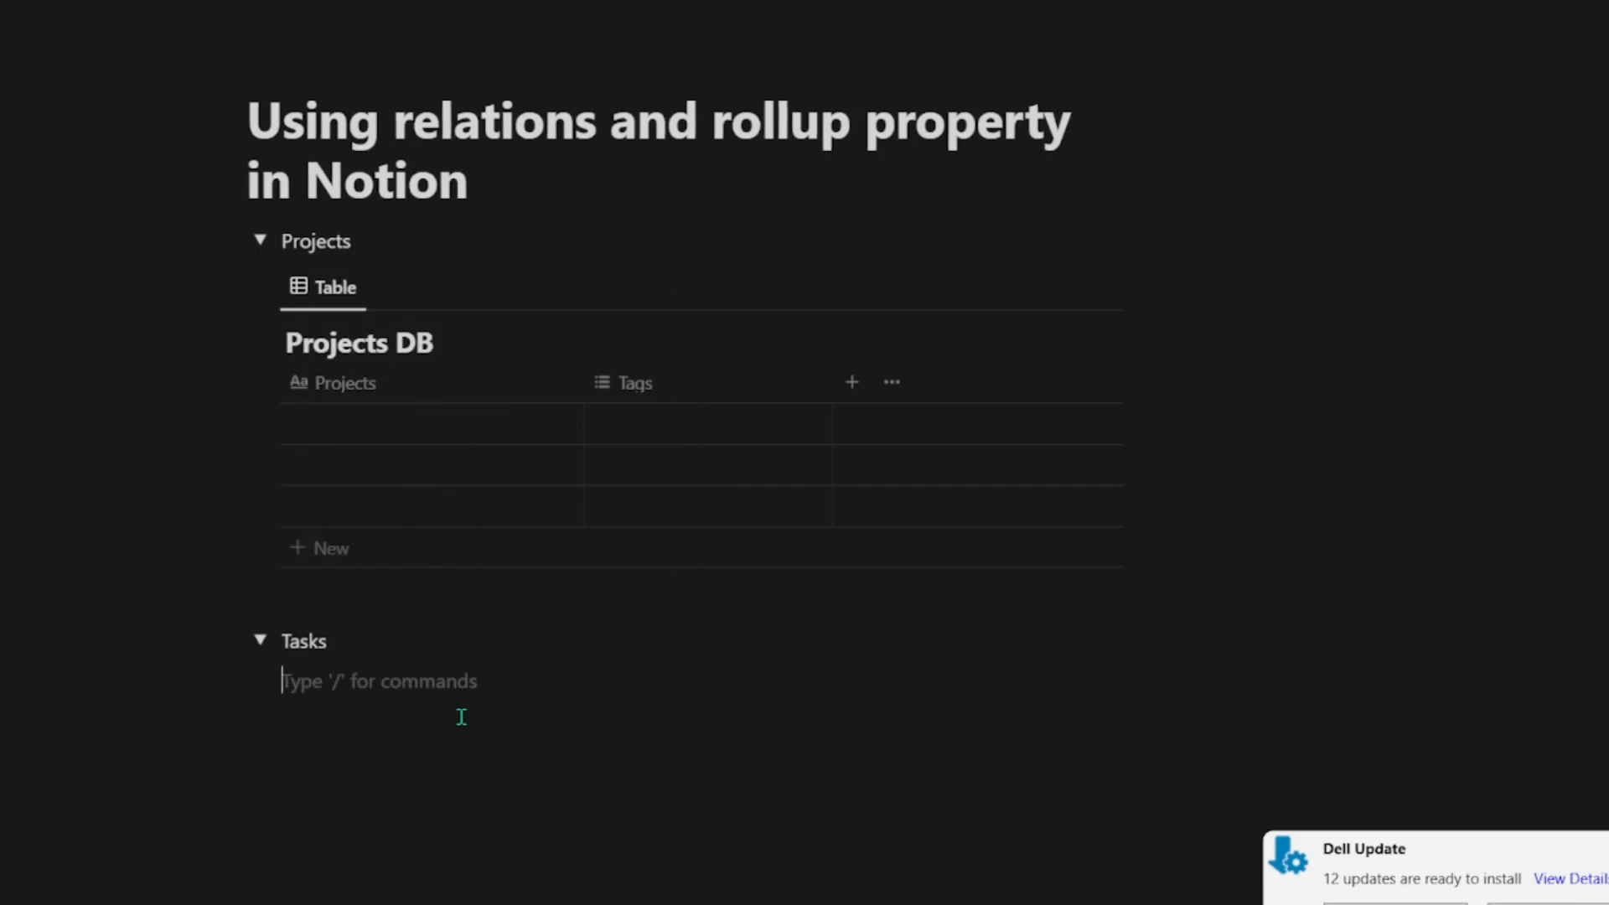
text(/database)
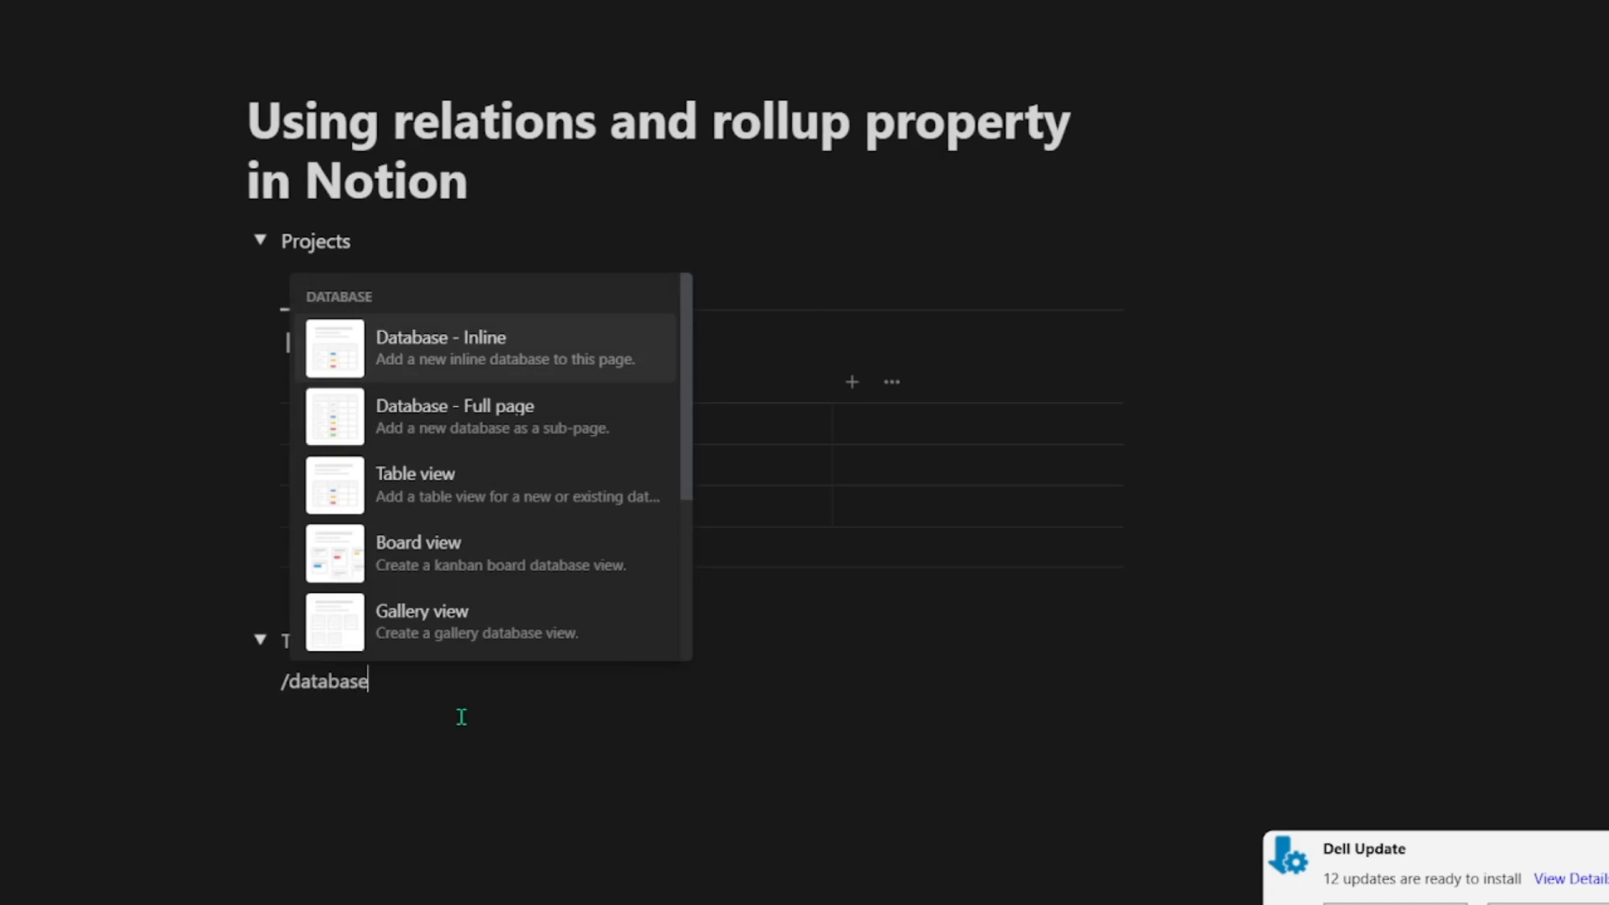
key(Return)
text(T)
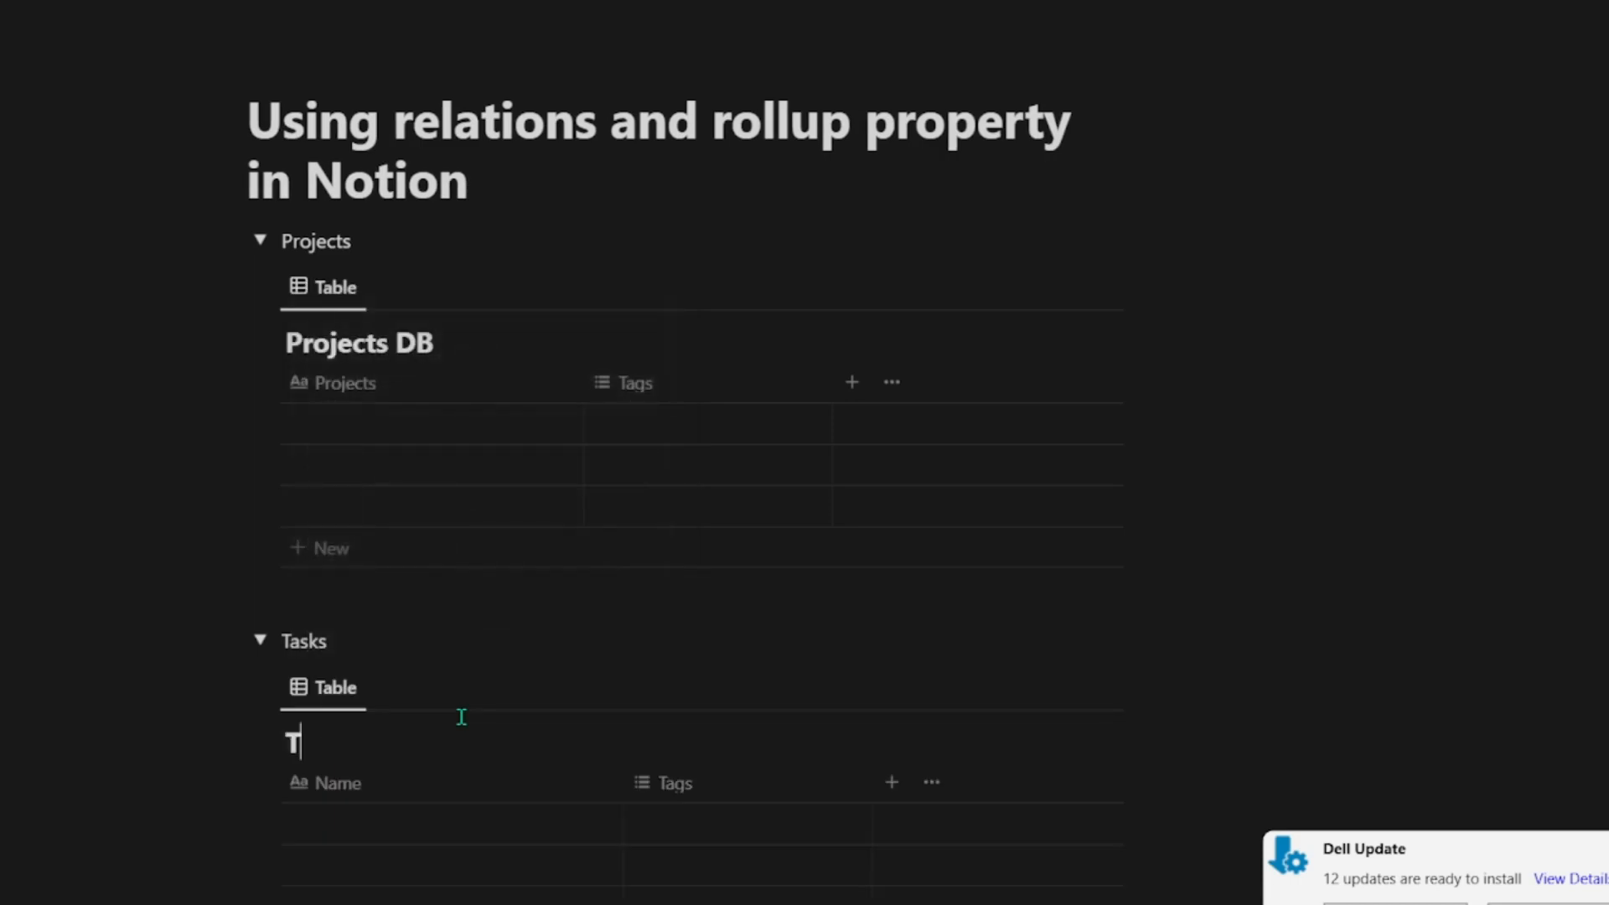
text(asks DB)
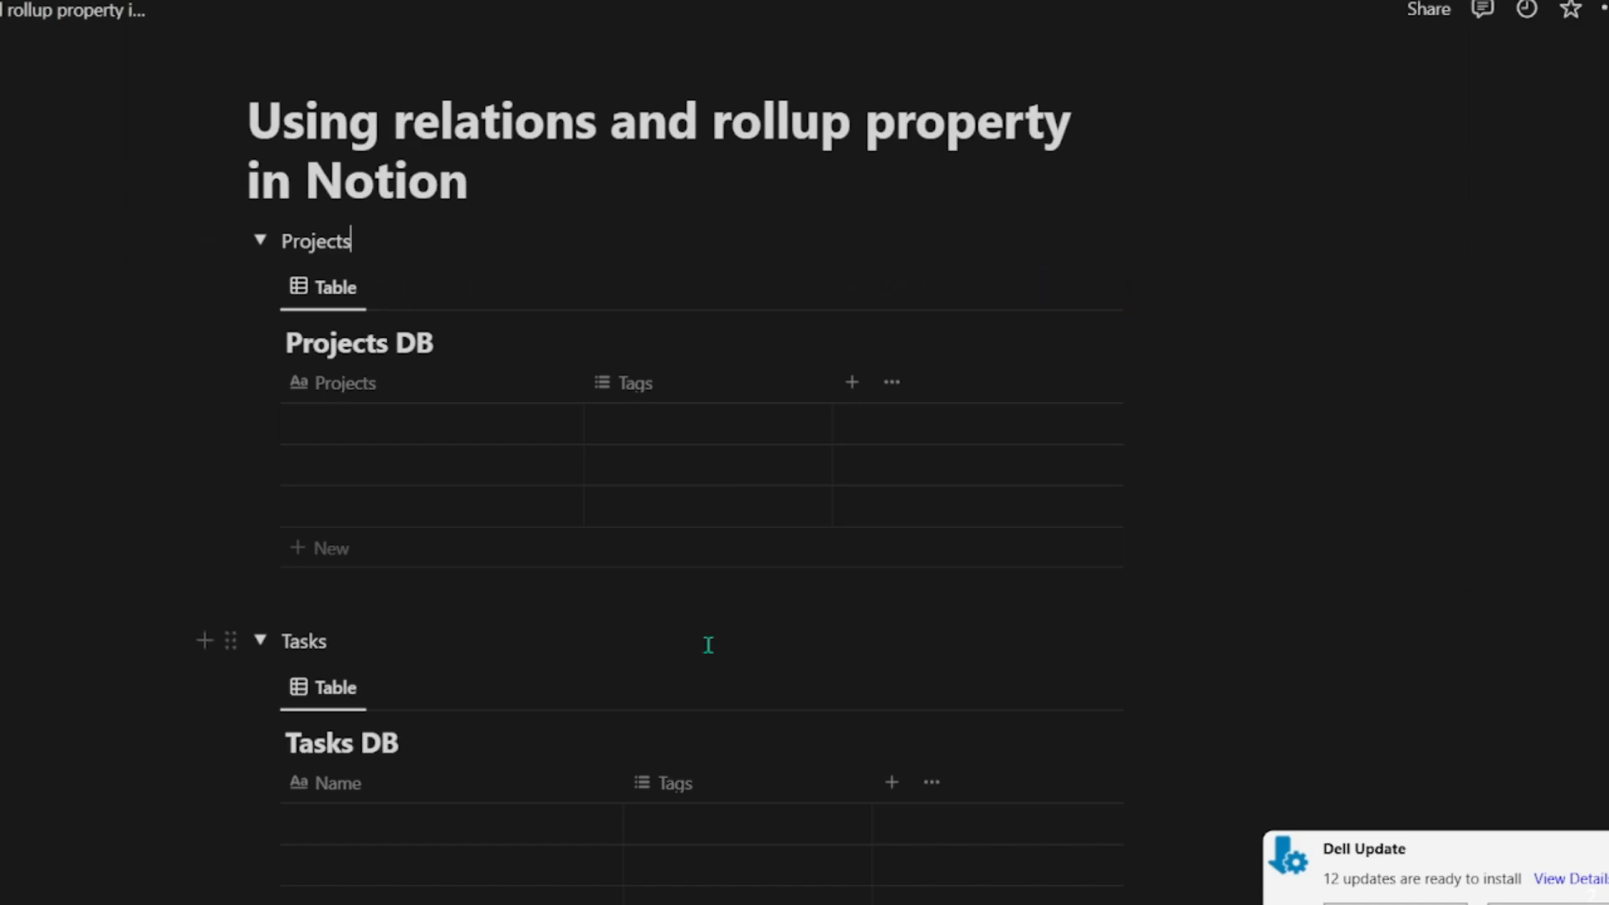
Step: Fill the first two rows of Projects DB with the projects "UI Development" and "Database cleansing", correcting the misspelled word
scroll(751, 478, down, 4)
scroll(669, 503, up, 5)
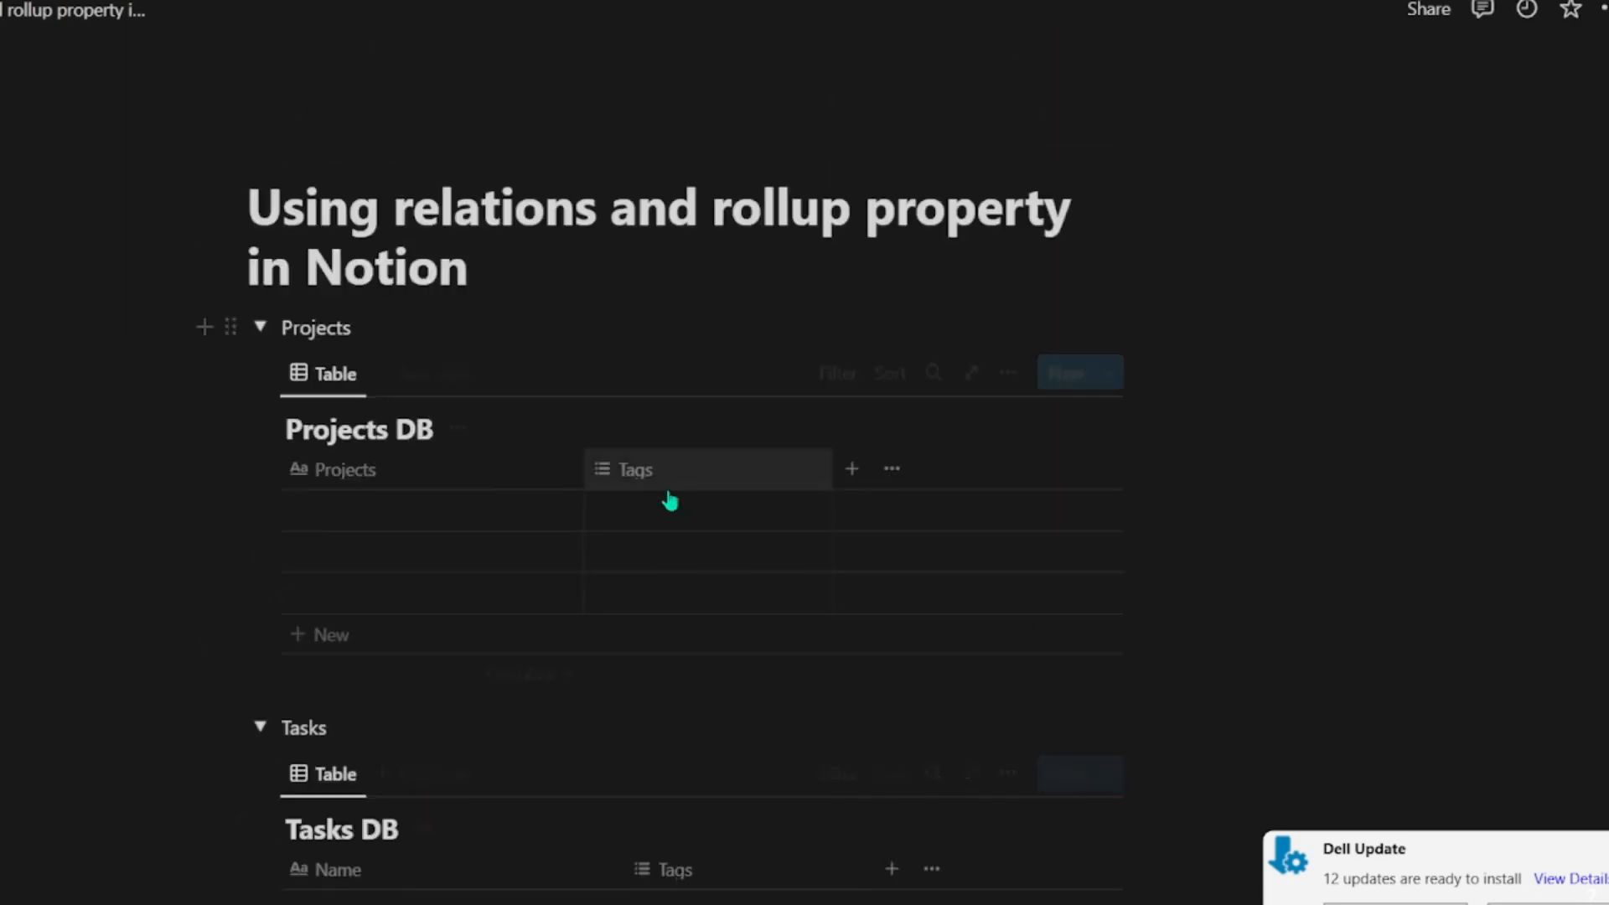
click(362, 549)
click(377, 511)
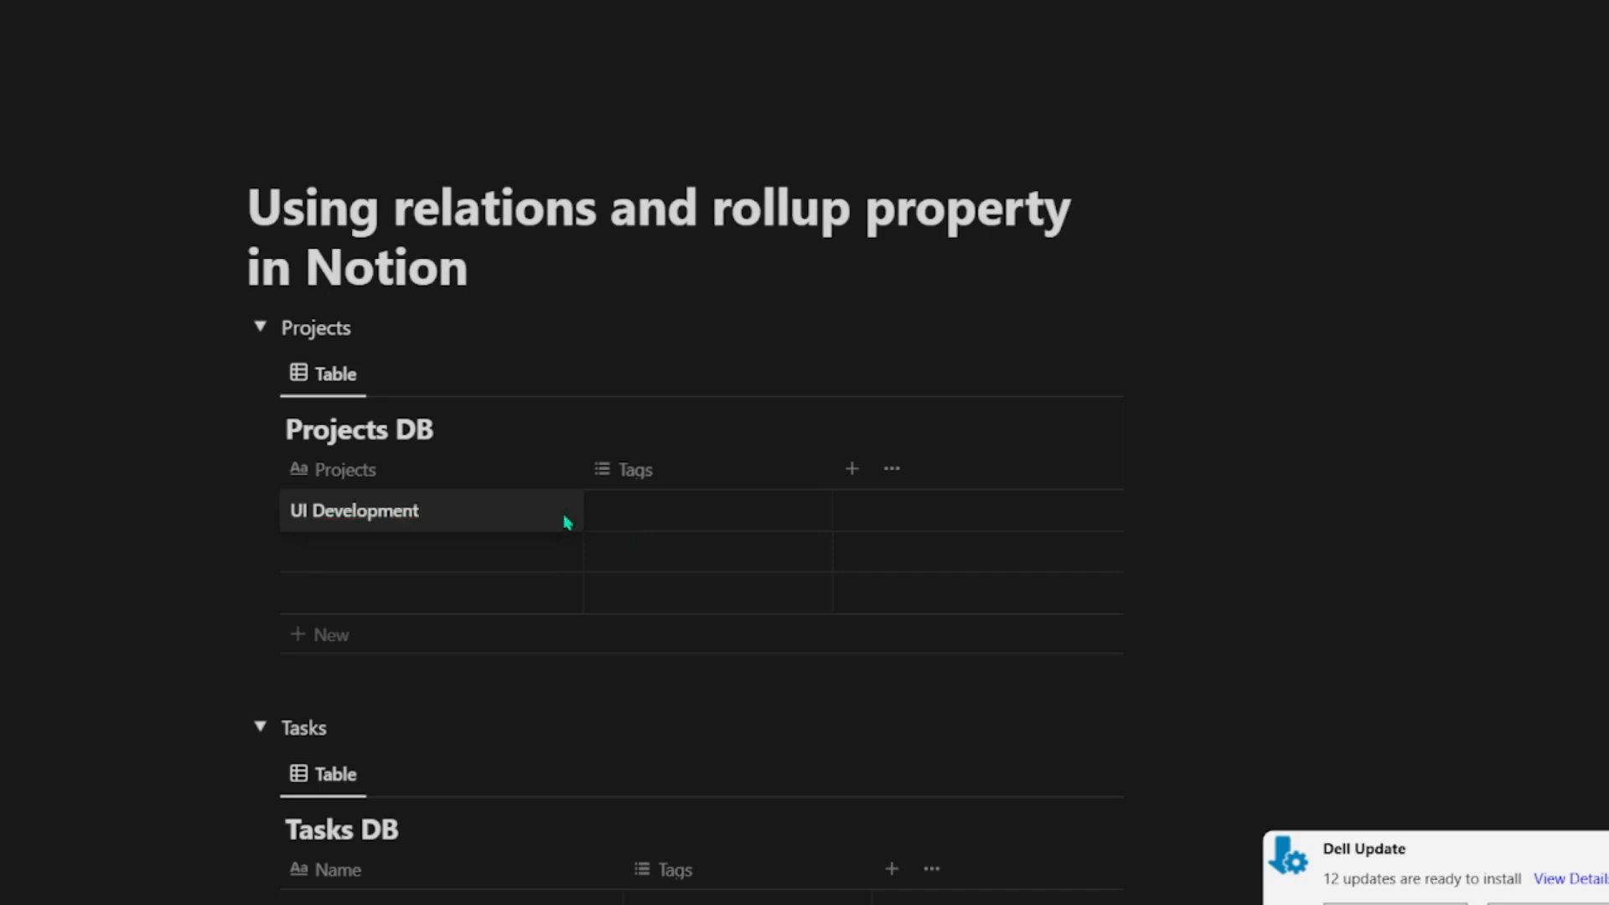
click(363, 559)
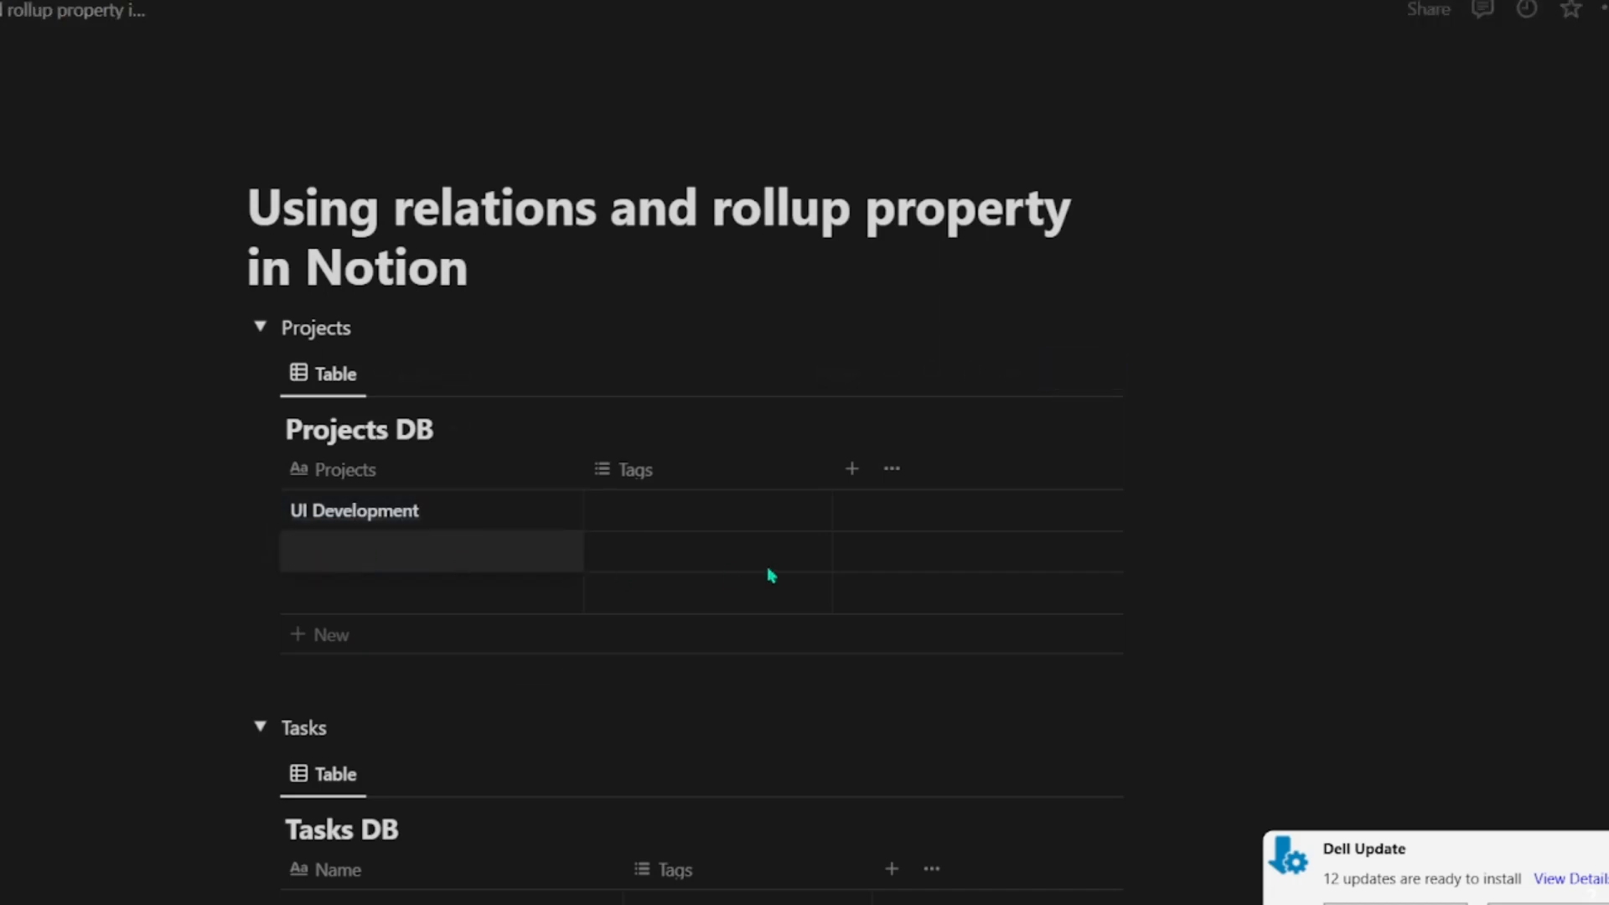
text(Dabas)
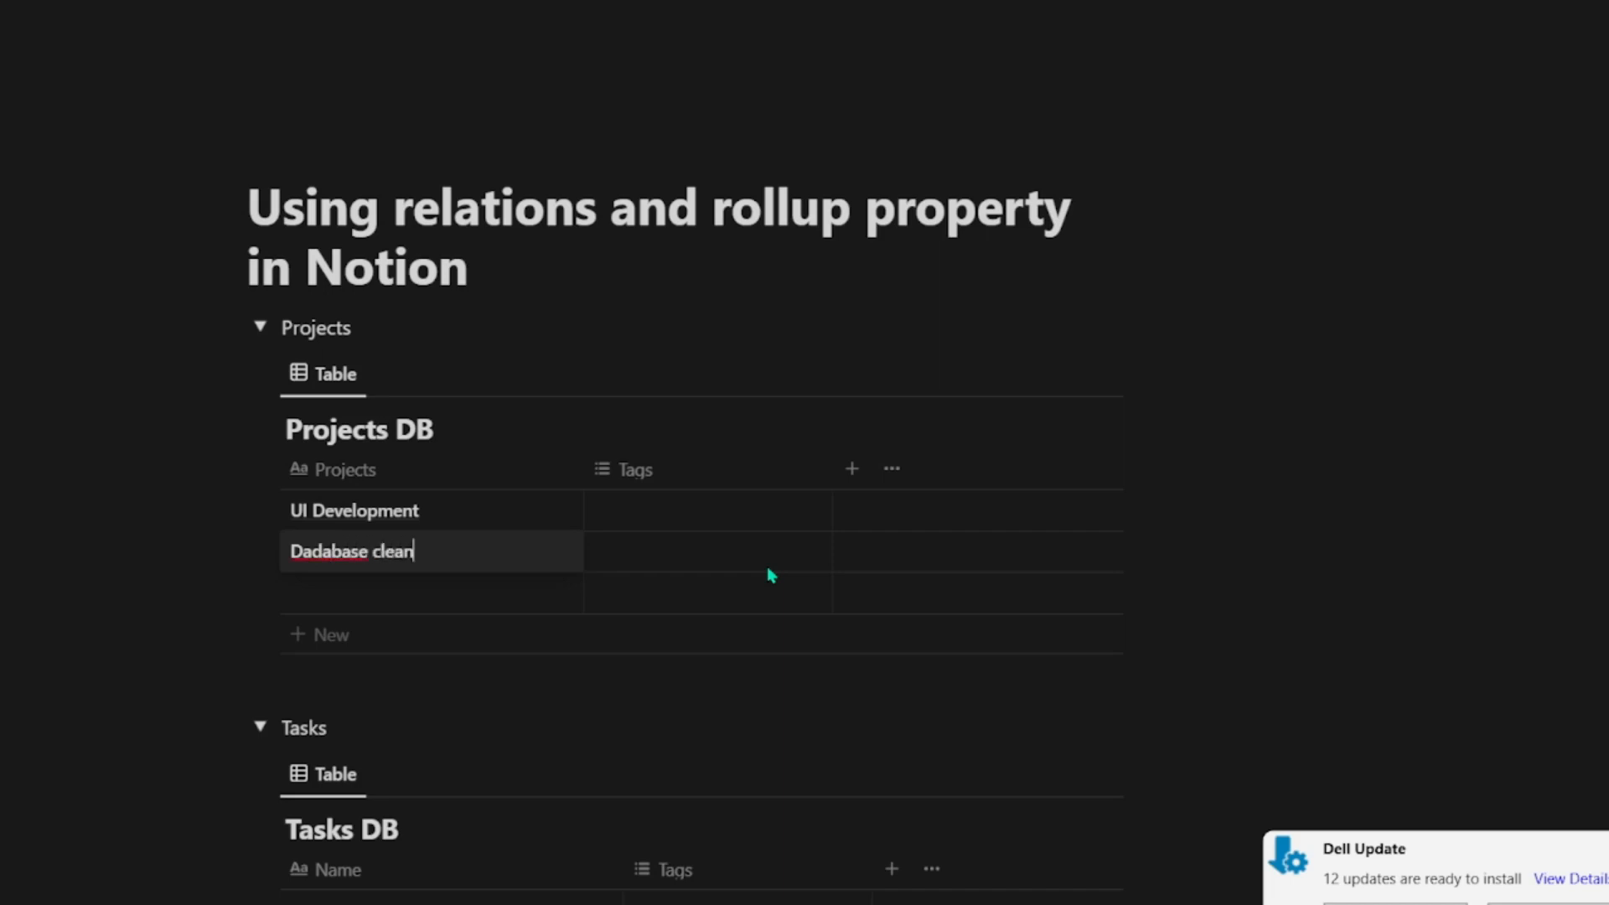
text(sing)
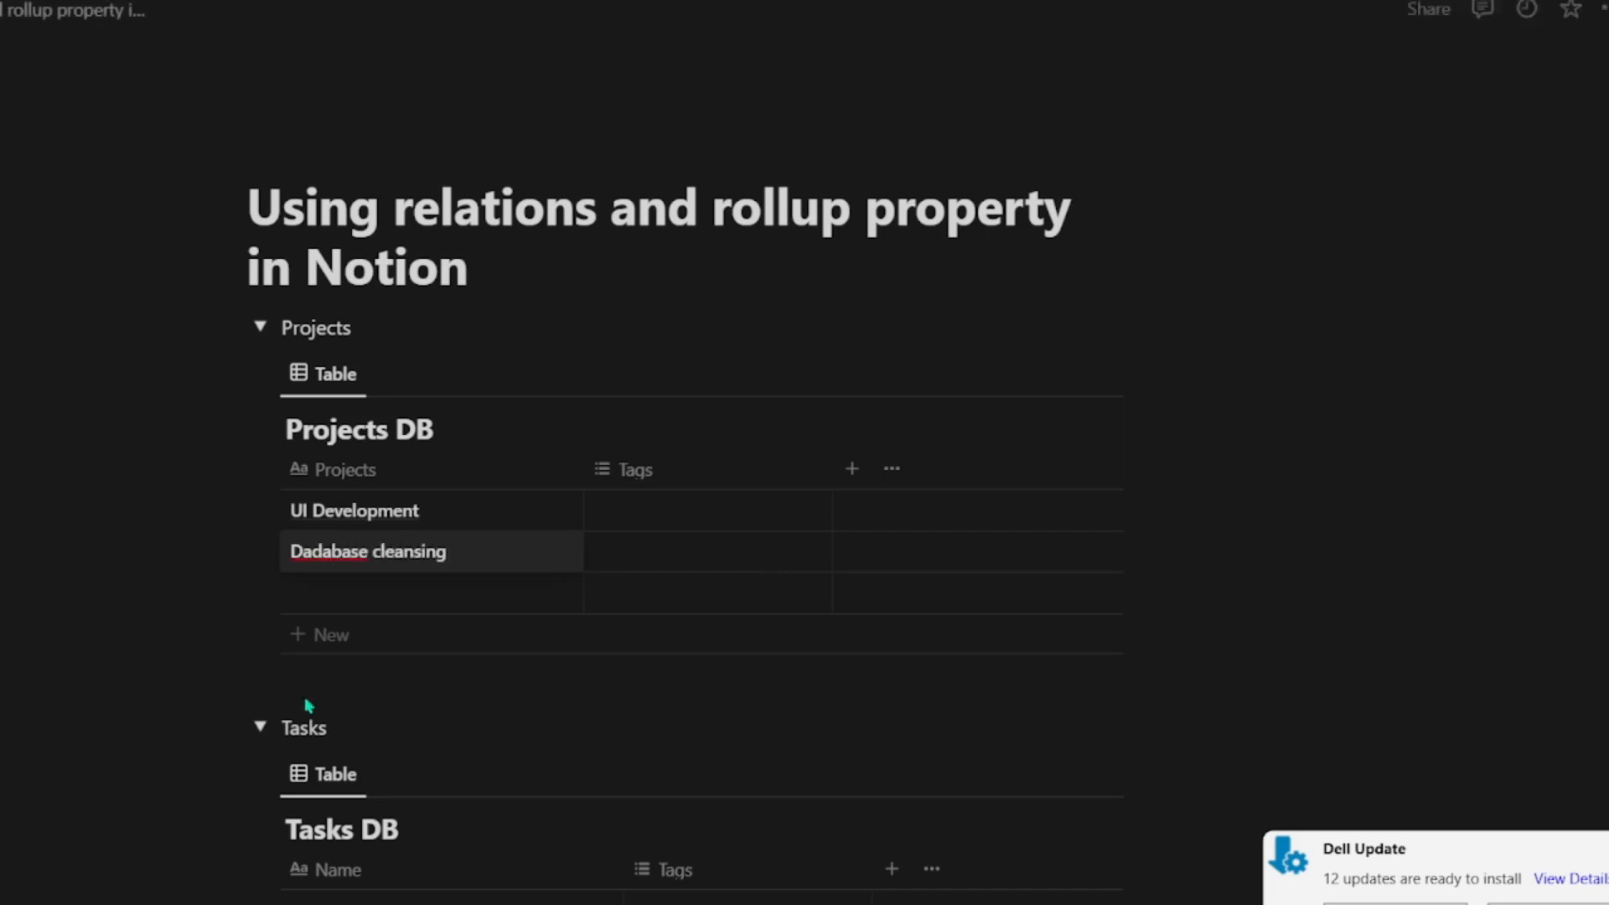
right_click(331, 551)
click(353, 571)
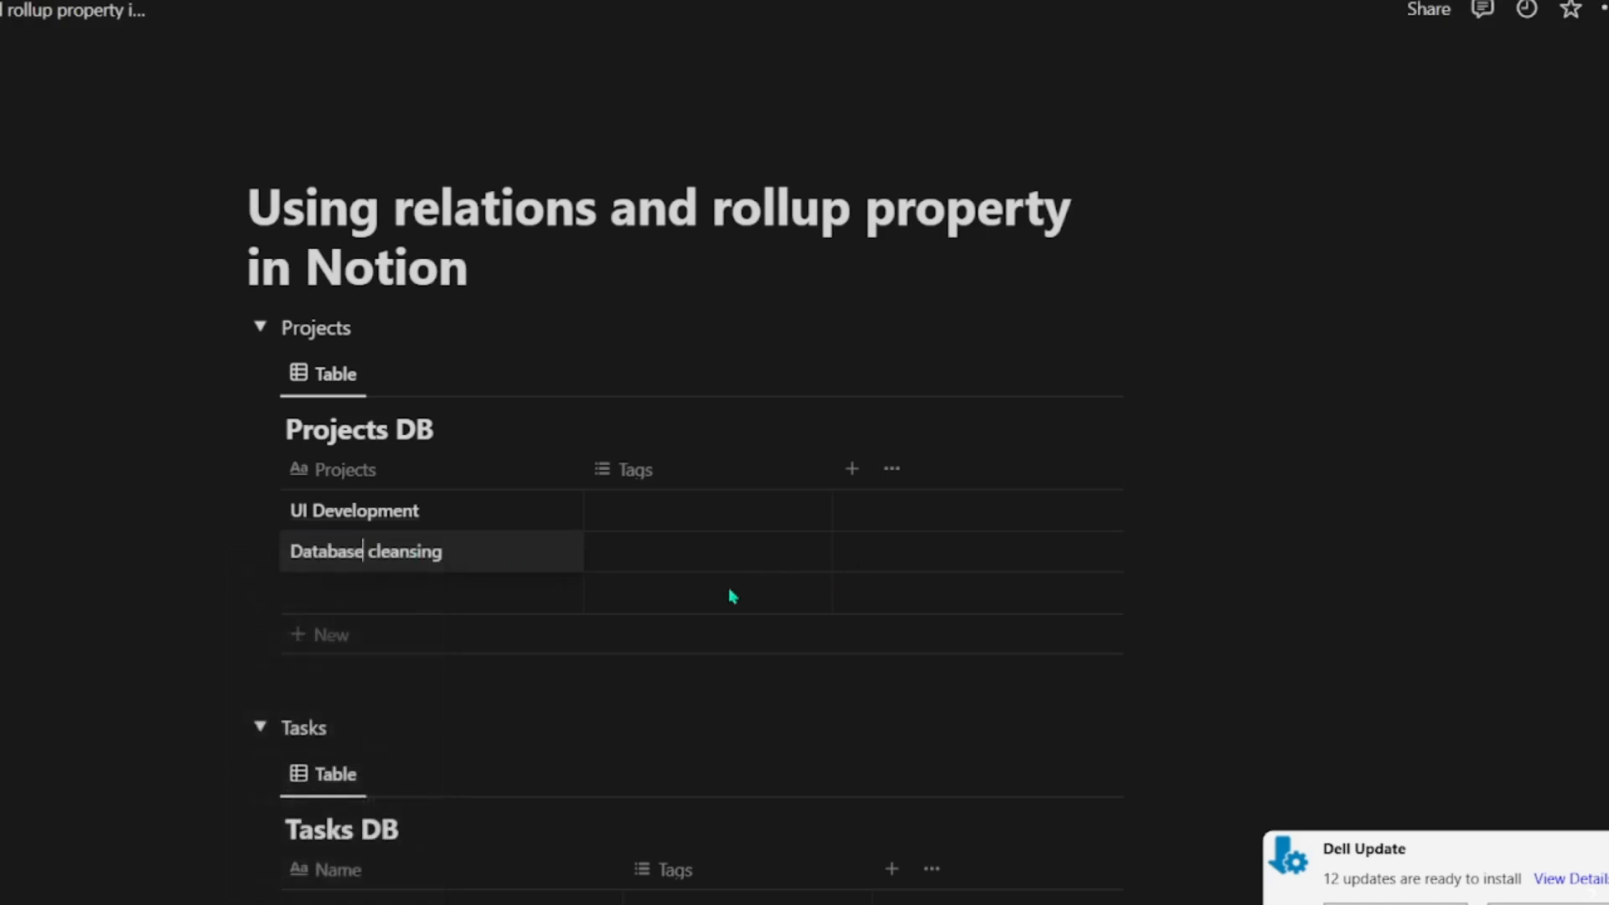
click(1323, 697)
scroll(1332, 650, down, 5)
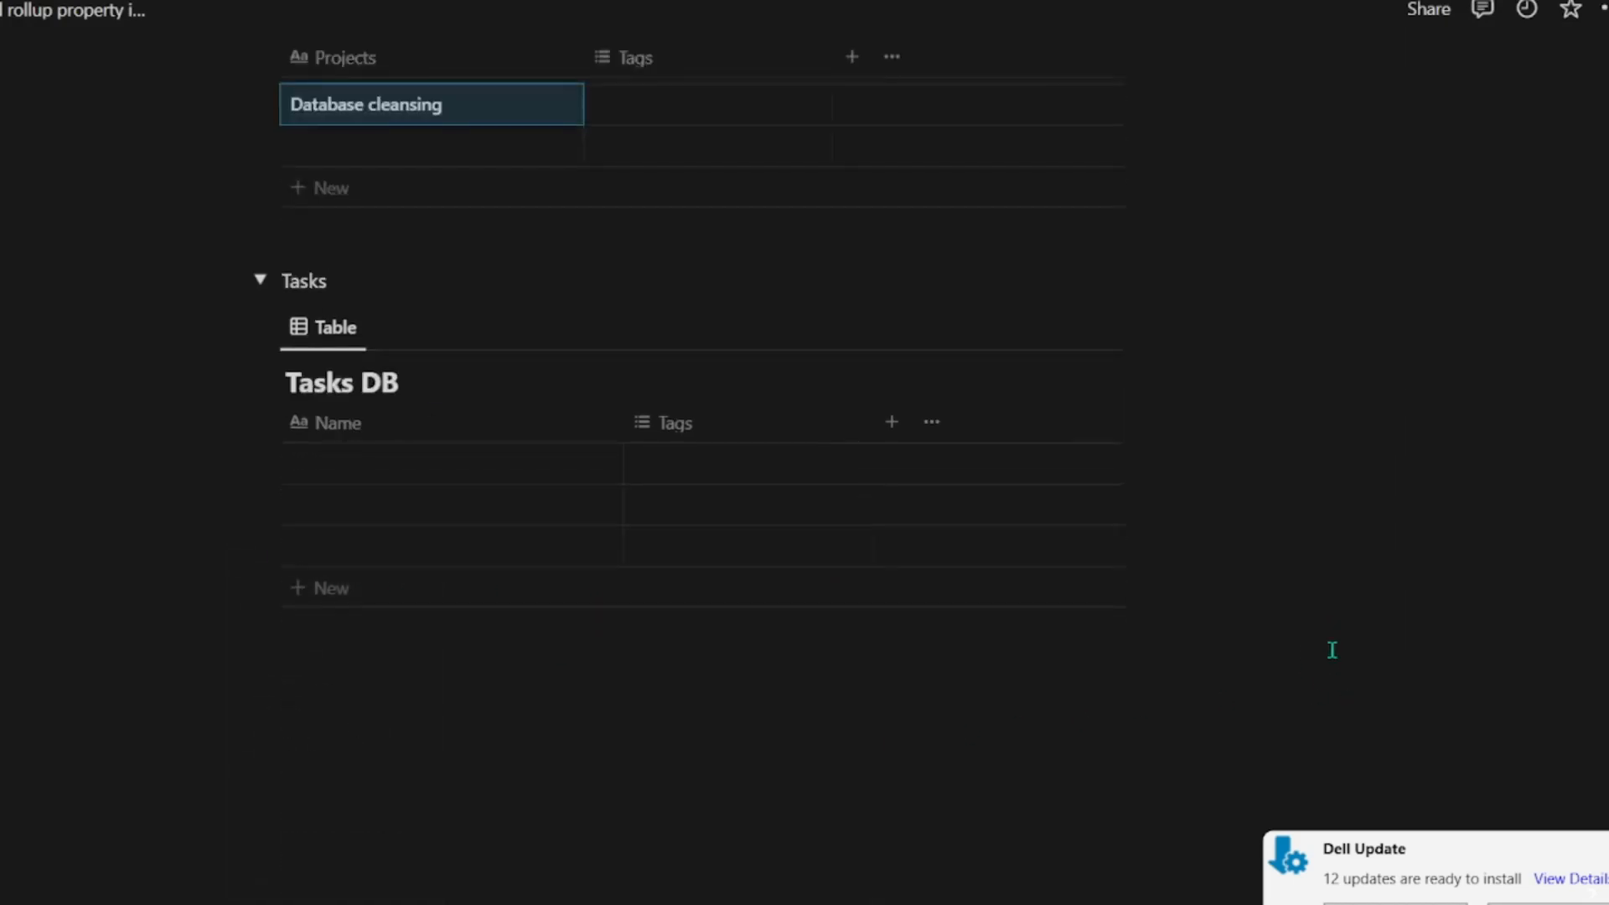
scroll(1332, 650, up, 5)
scroll(478, 667, down, 5)
scroll(478, 667, up, 5)
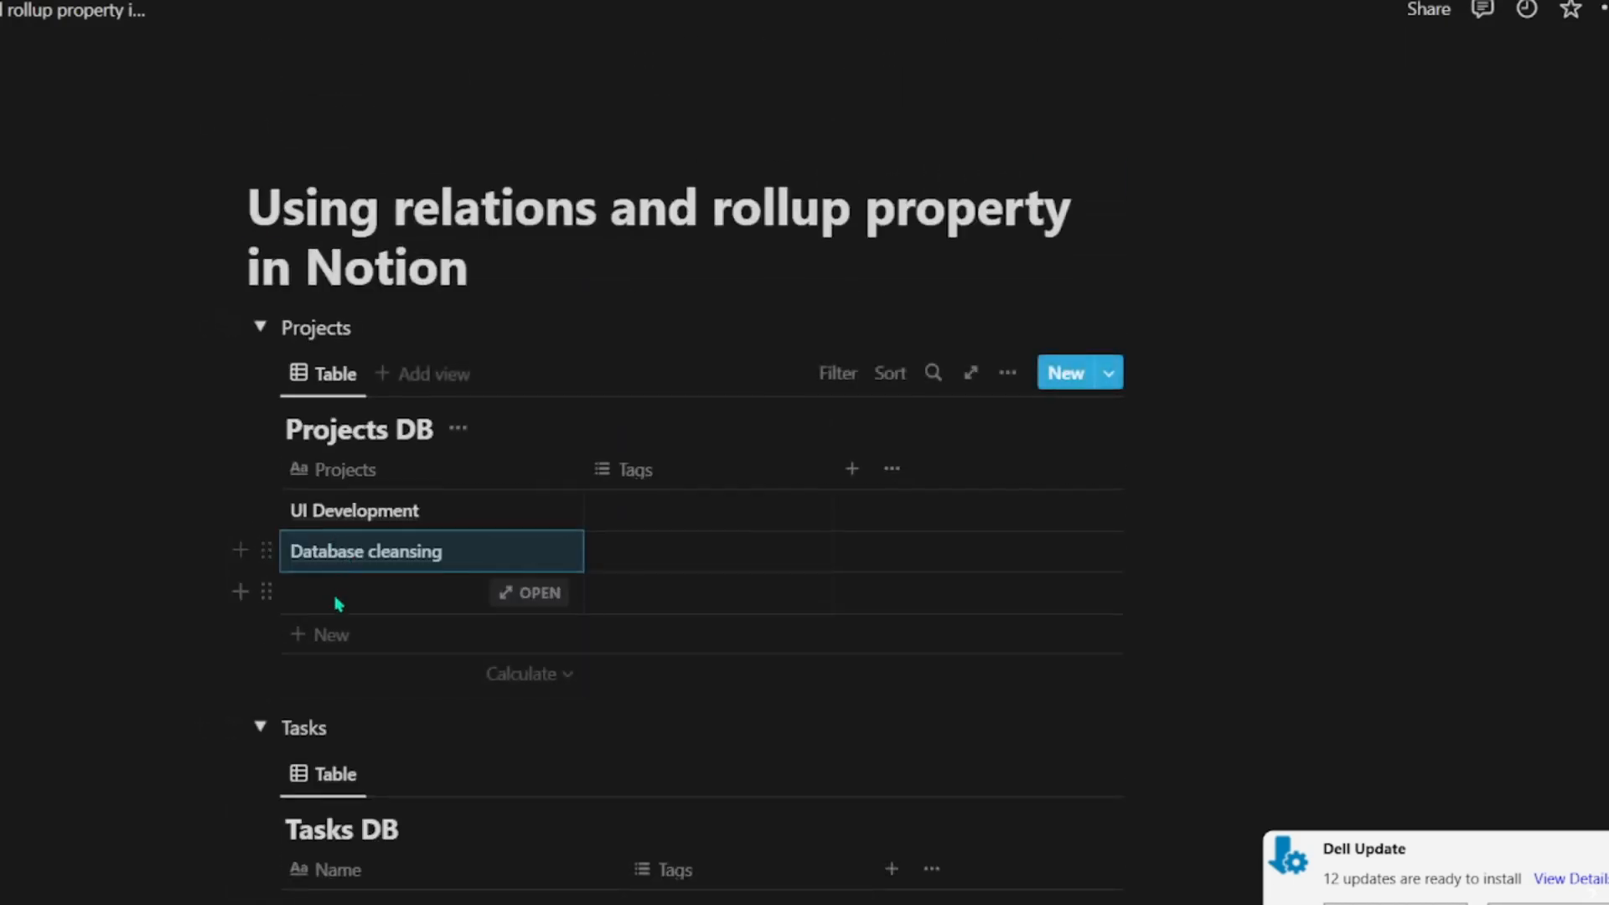
scroll(617, 575, down, 2)
scroll(606, 536, up, 2)
Step: Narrow the title column of Tasks DB to the width of the Projects column and rename it "Task"
scroll(605, 529, down, 5)
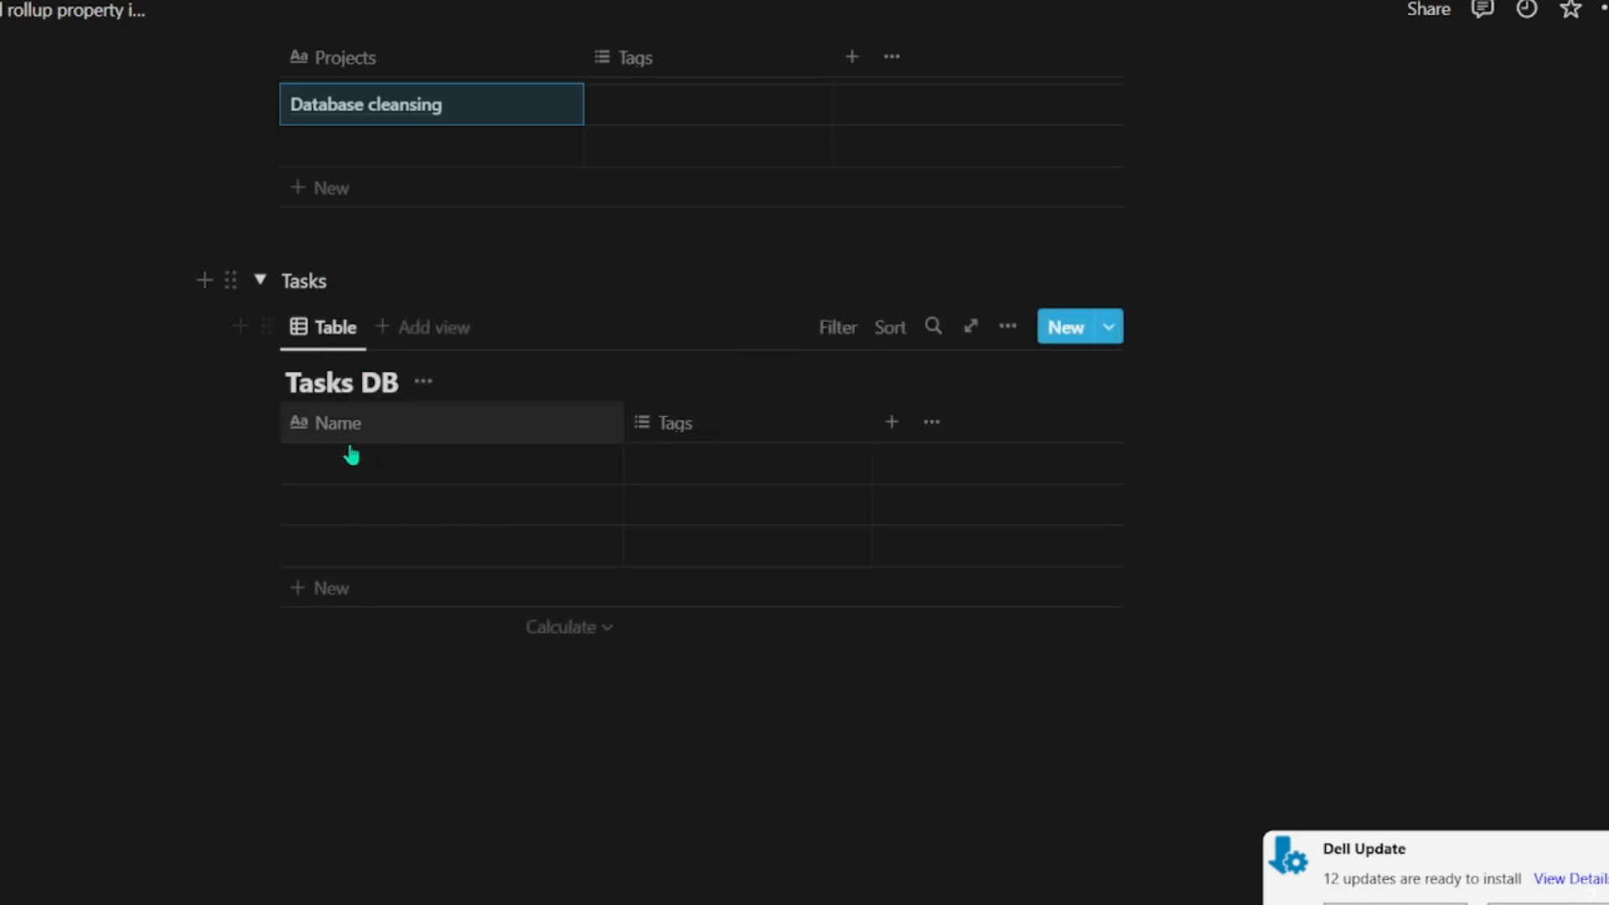
drag(621, 425, 584, 429)
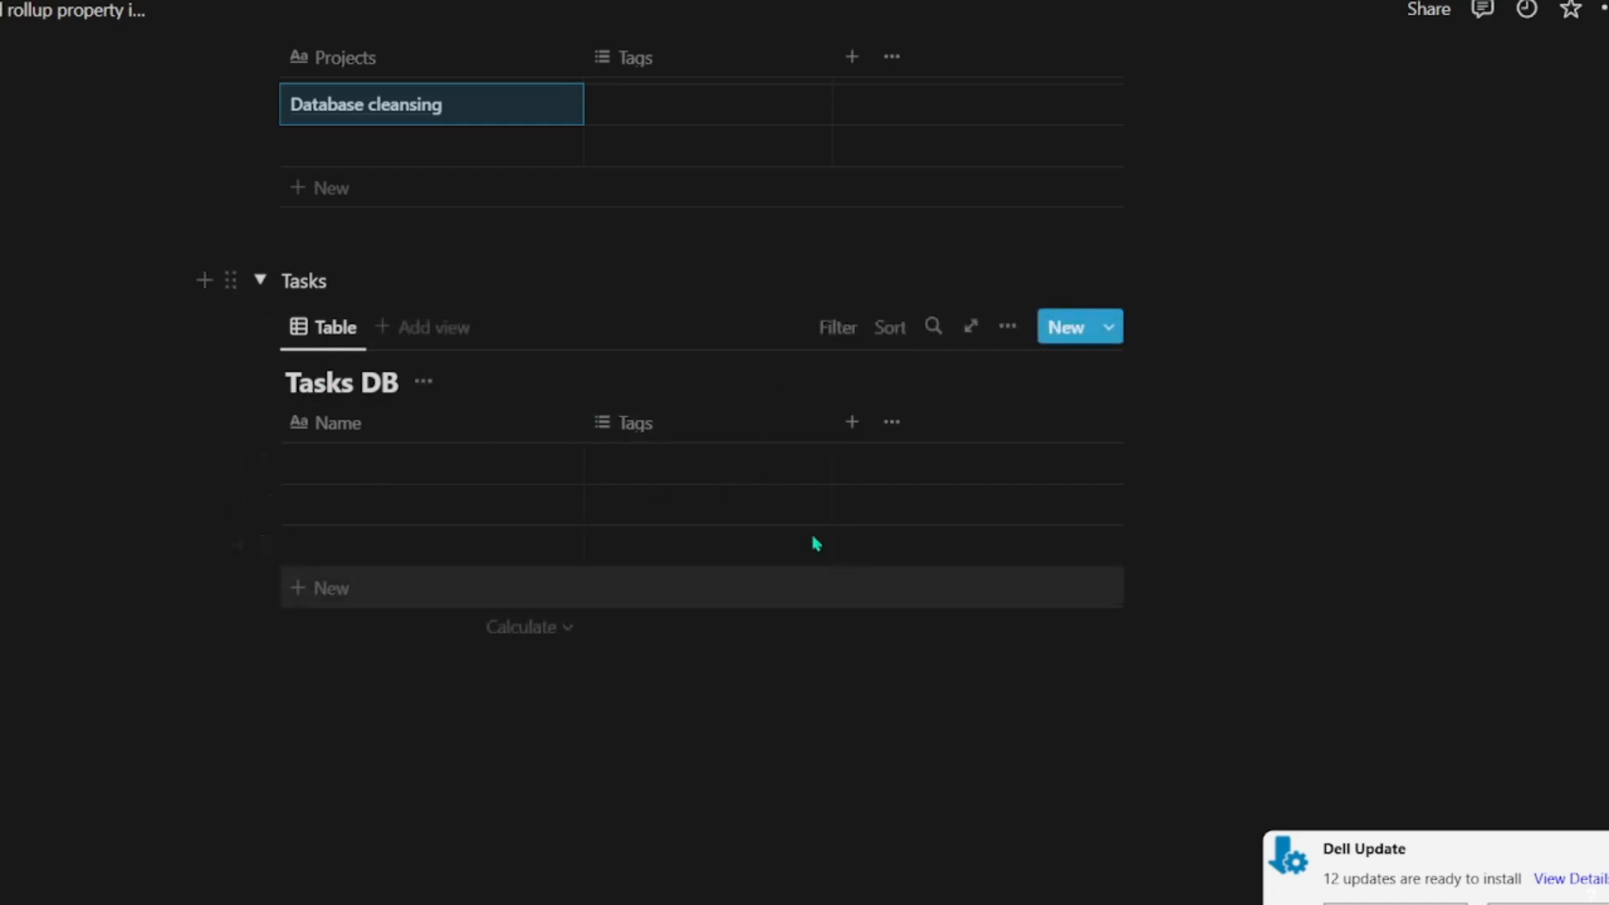
scroll(535, 574, up, 5)
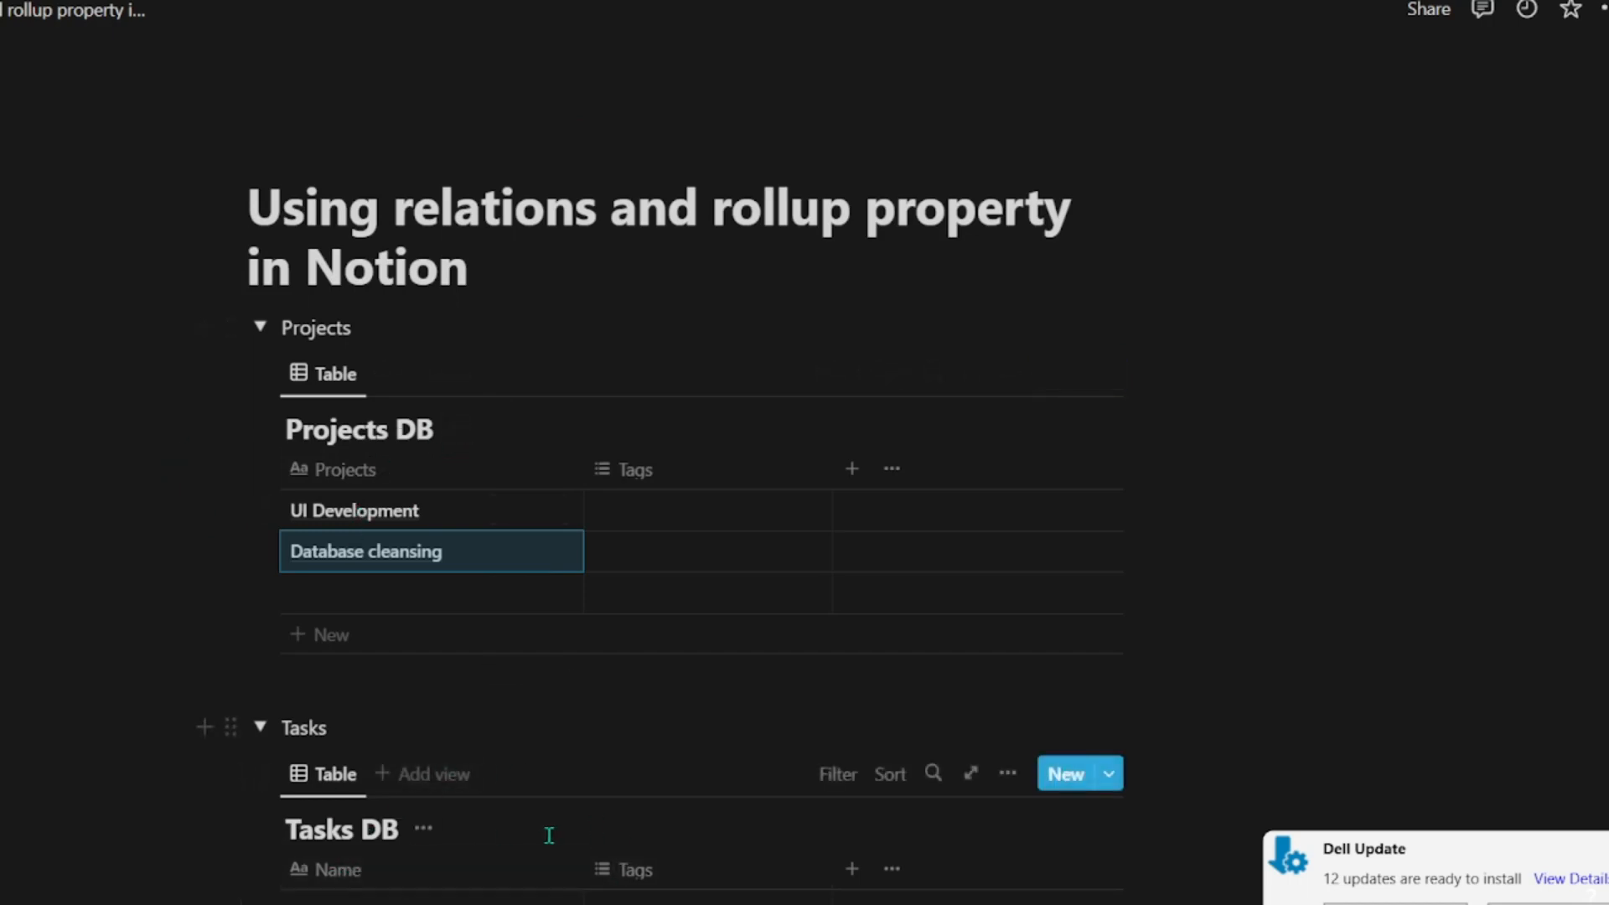
scroll(335, 620, down, 5)
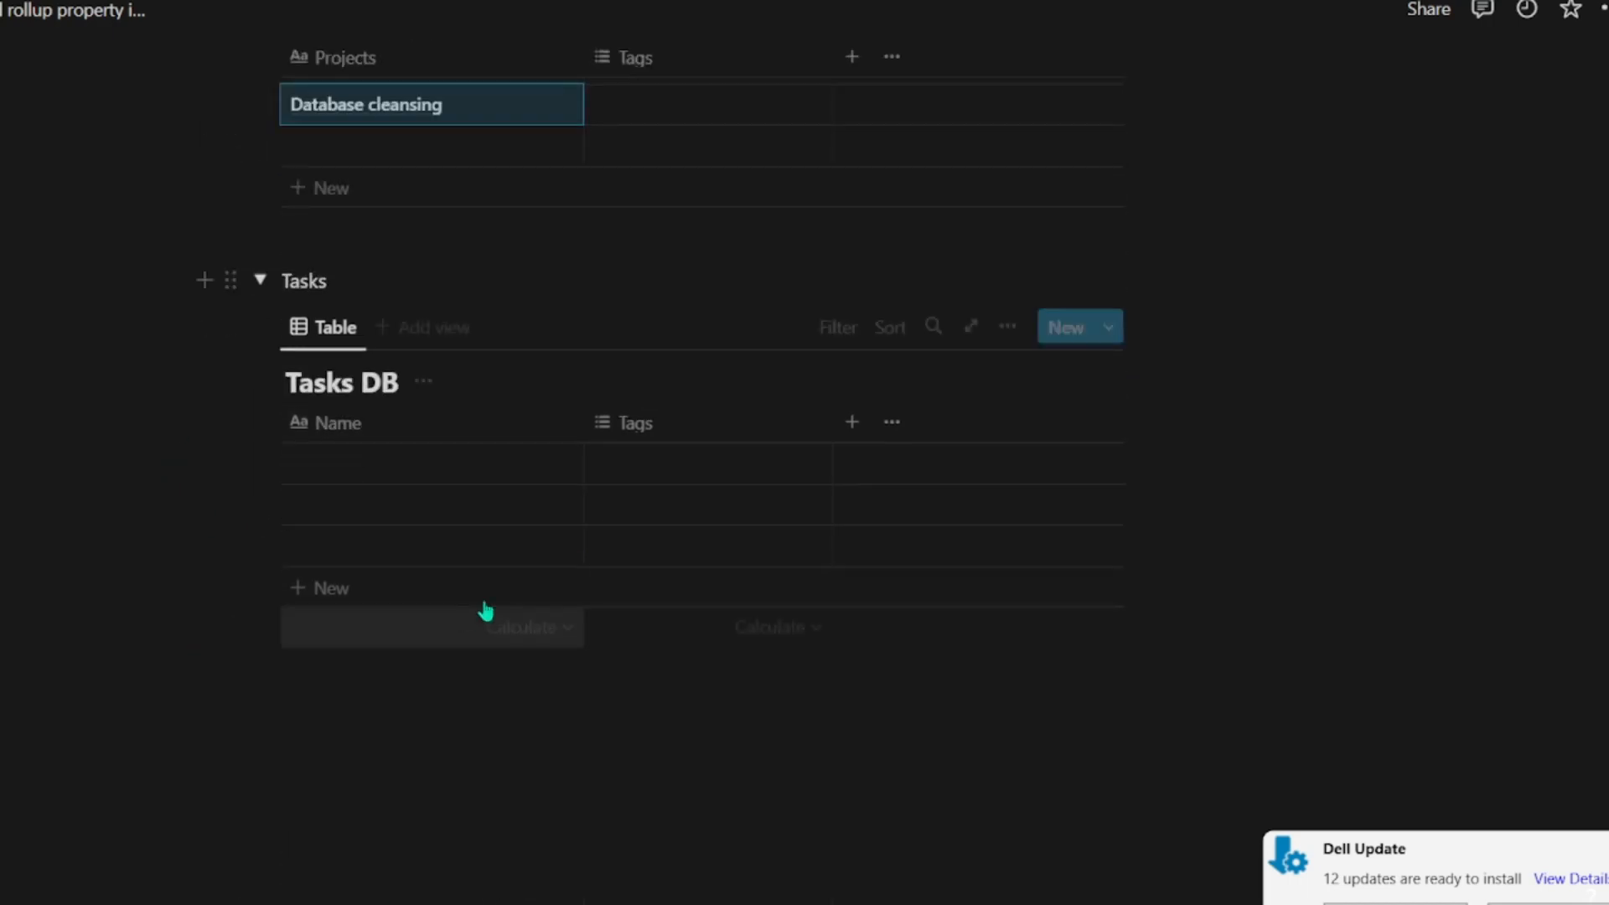
click(299, 453)
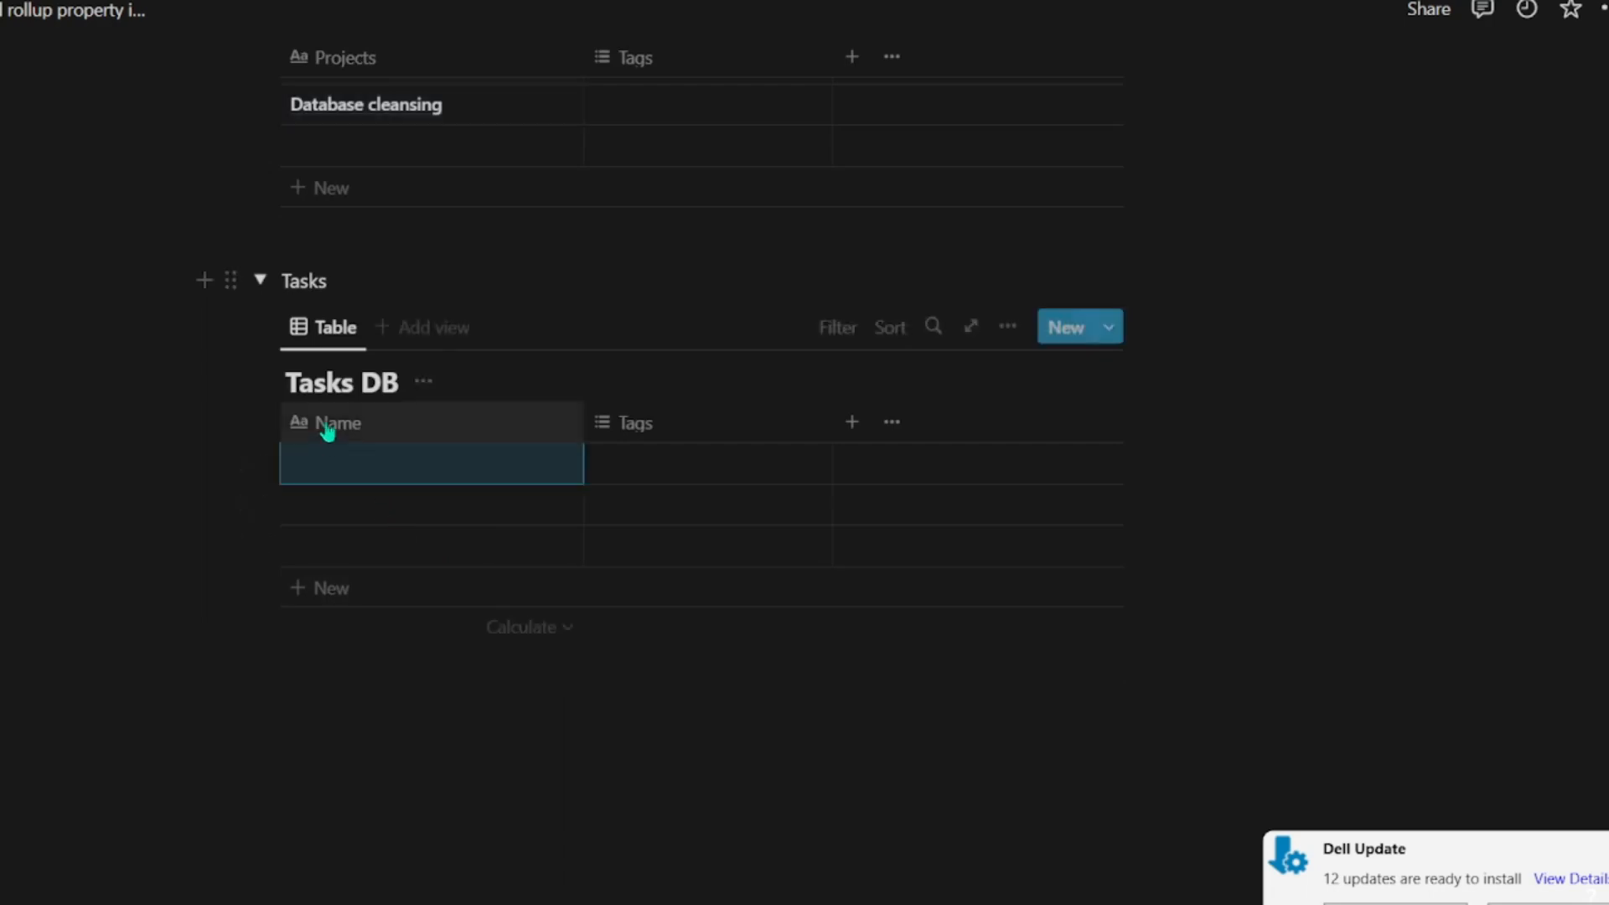
click(327, 424)
click(318, 501)
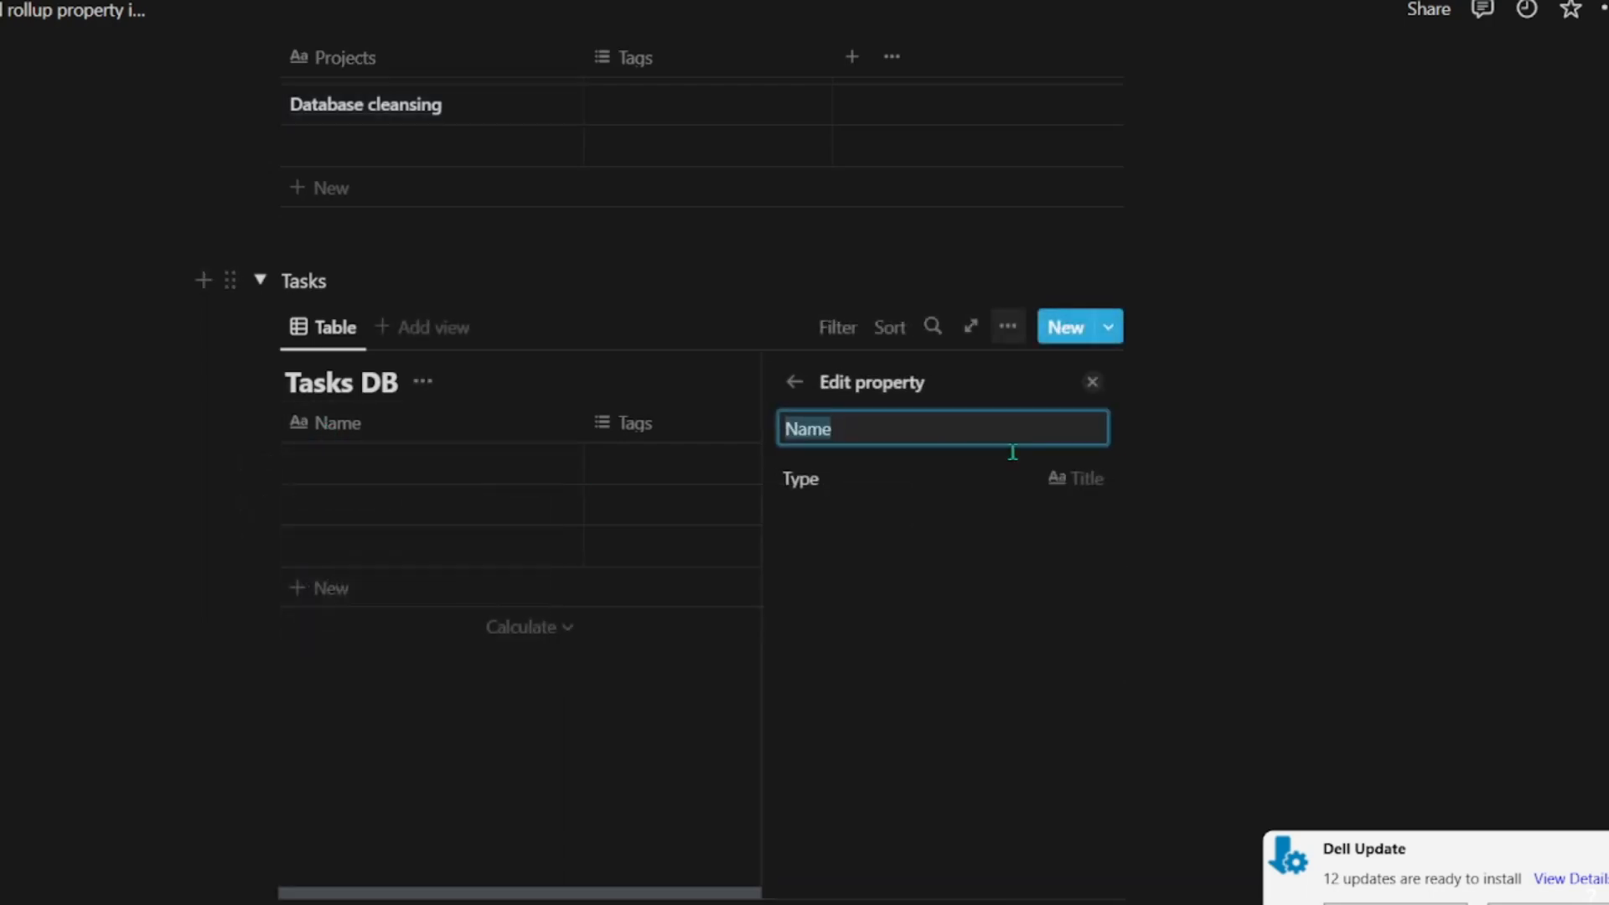
text(Tasks)
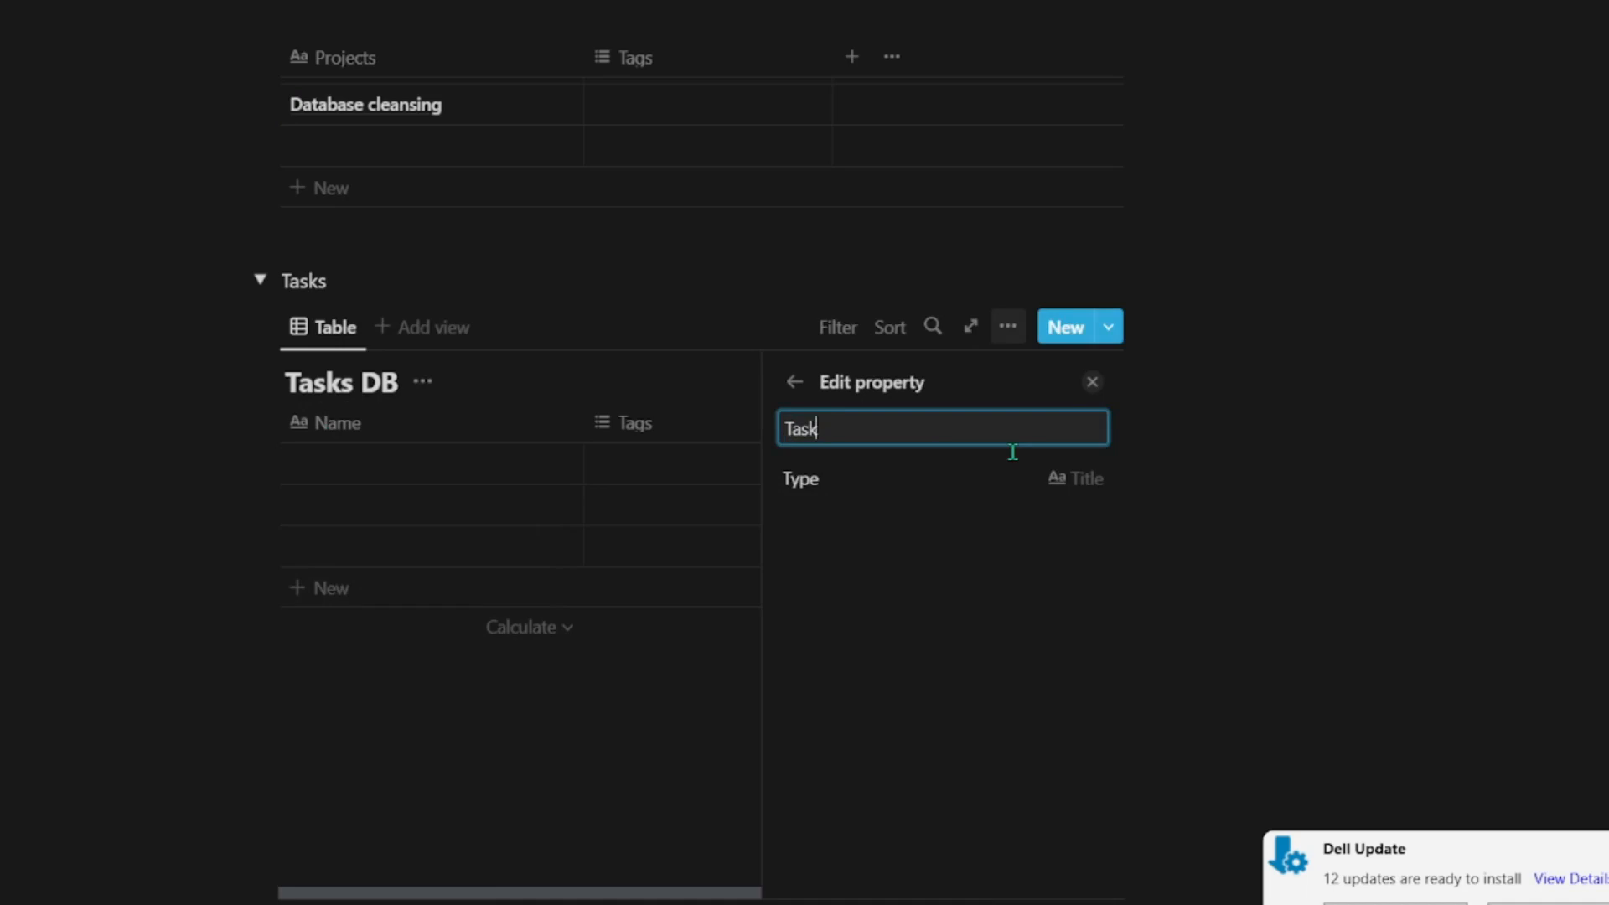
click(218, 754)
Step: Delete the Tags property from Tasks DB
click(673, 429)
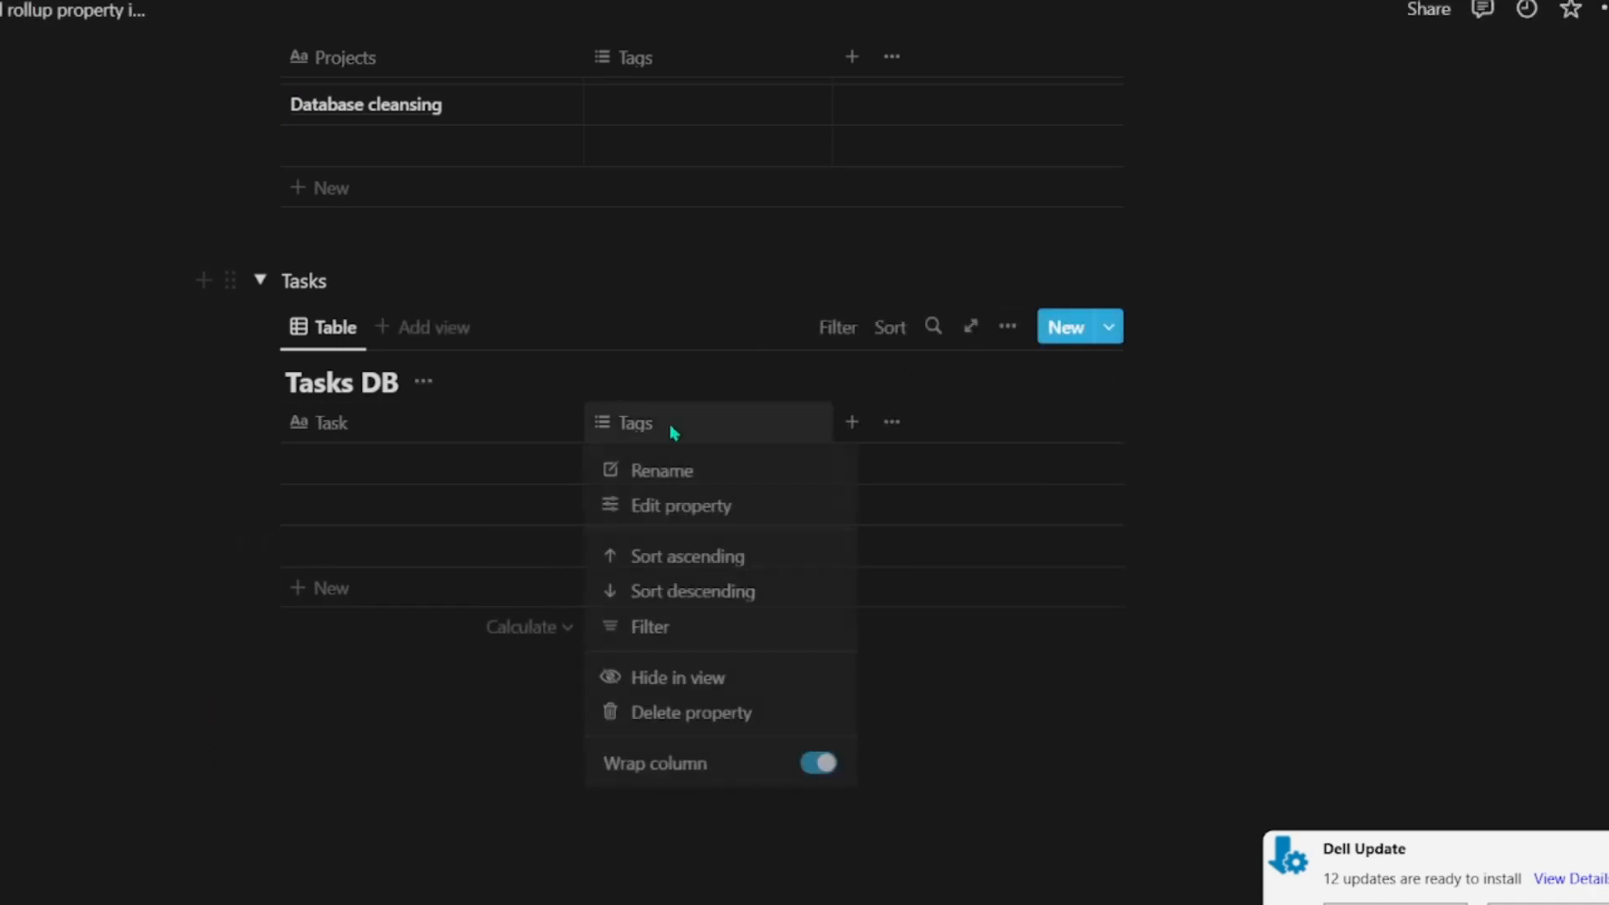
click(668, 716)
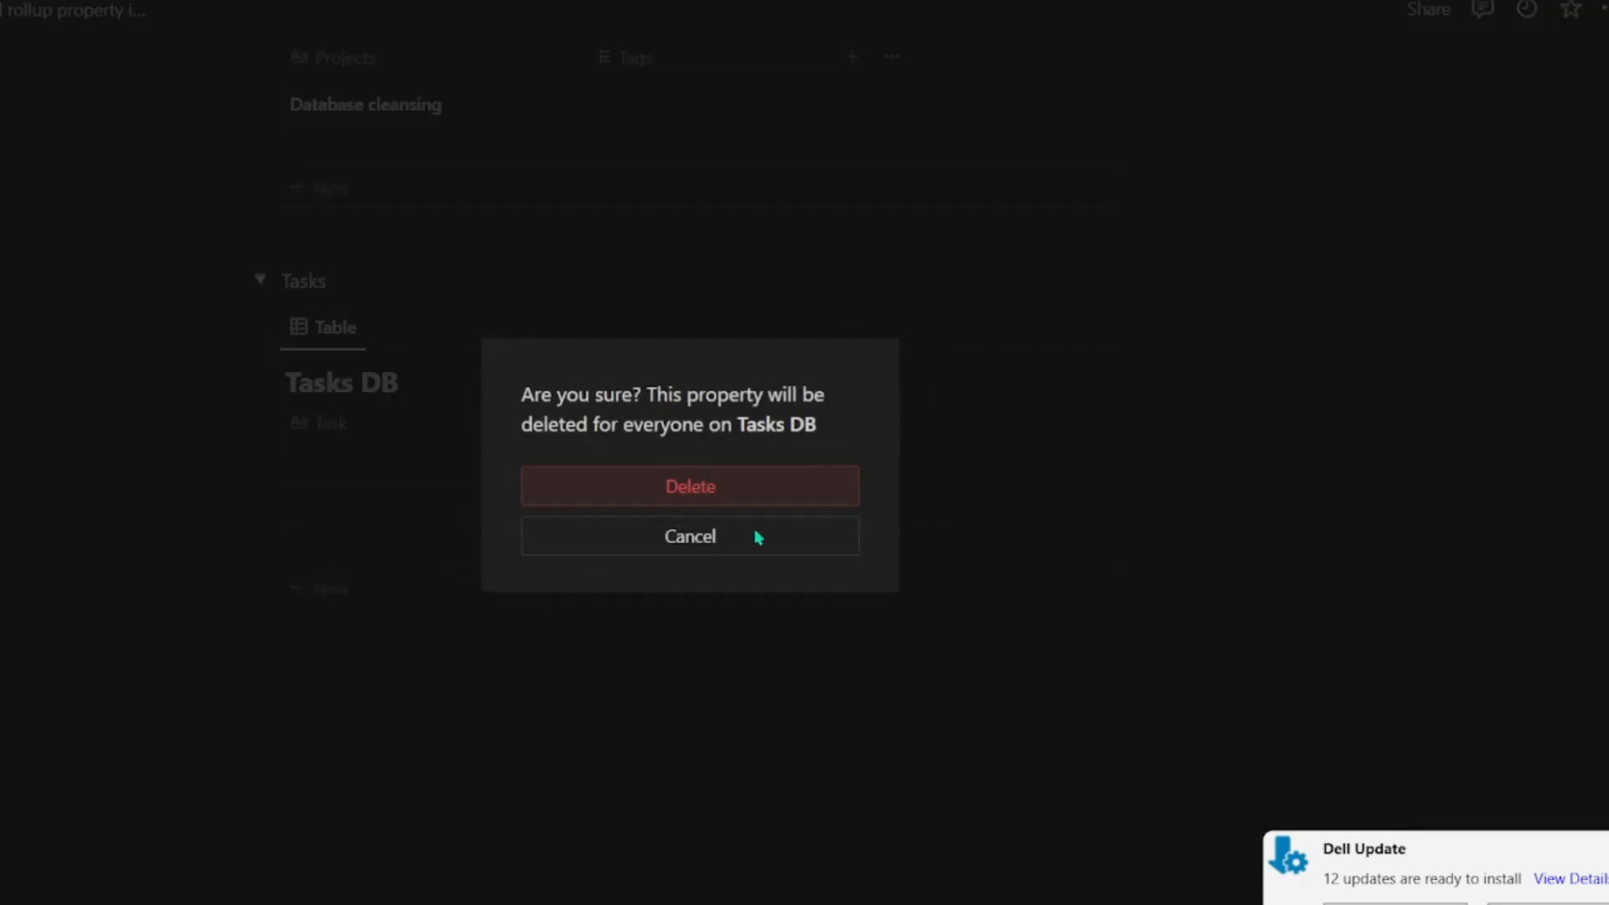
click(718, 492)
Step: Add a property named "Dev Days" to Tasks DB and set its type to Number
click(605, 423)
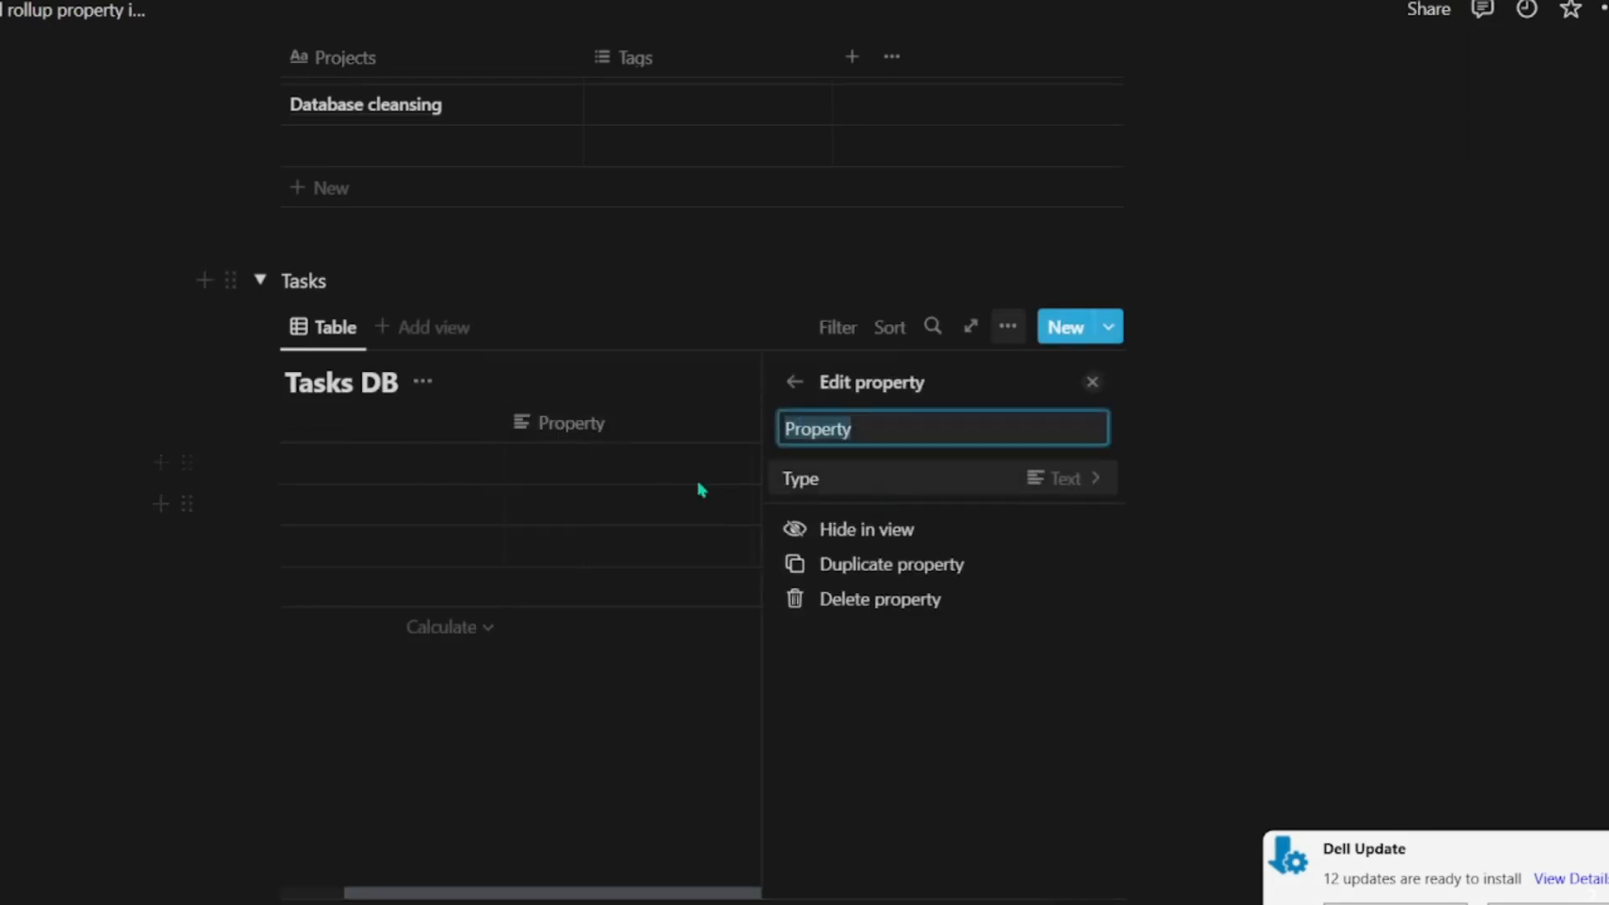
text(Dev Days)
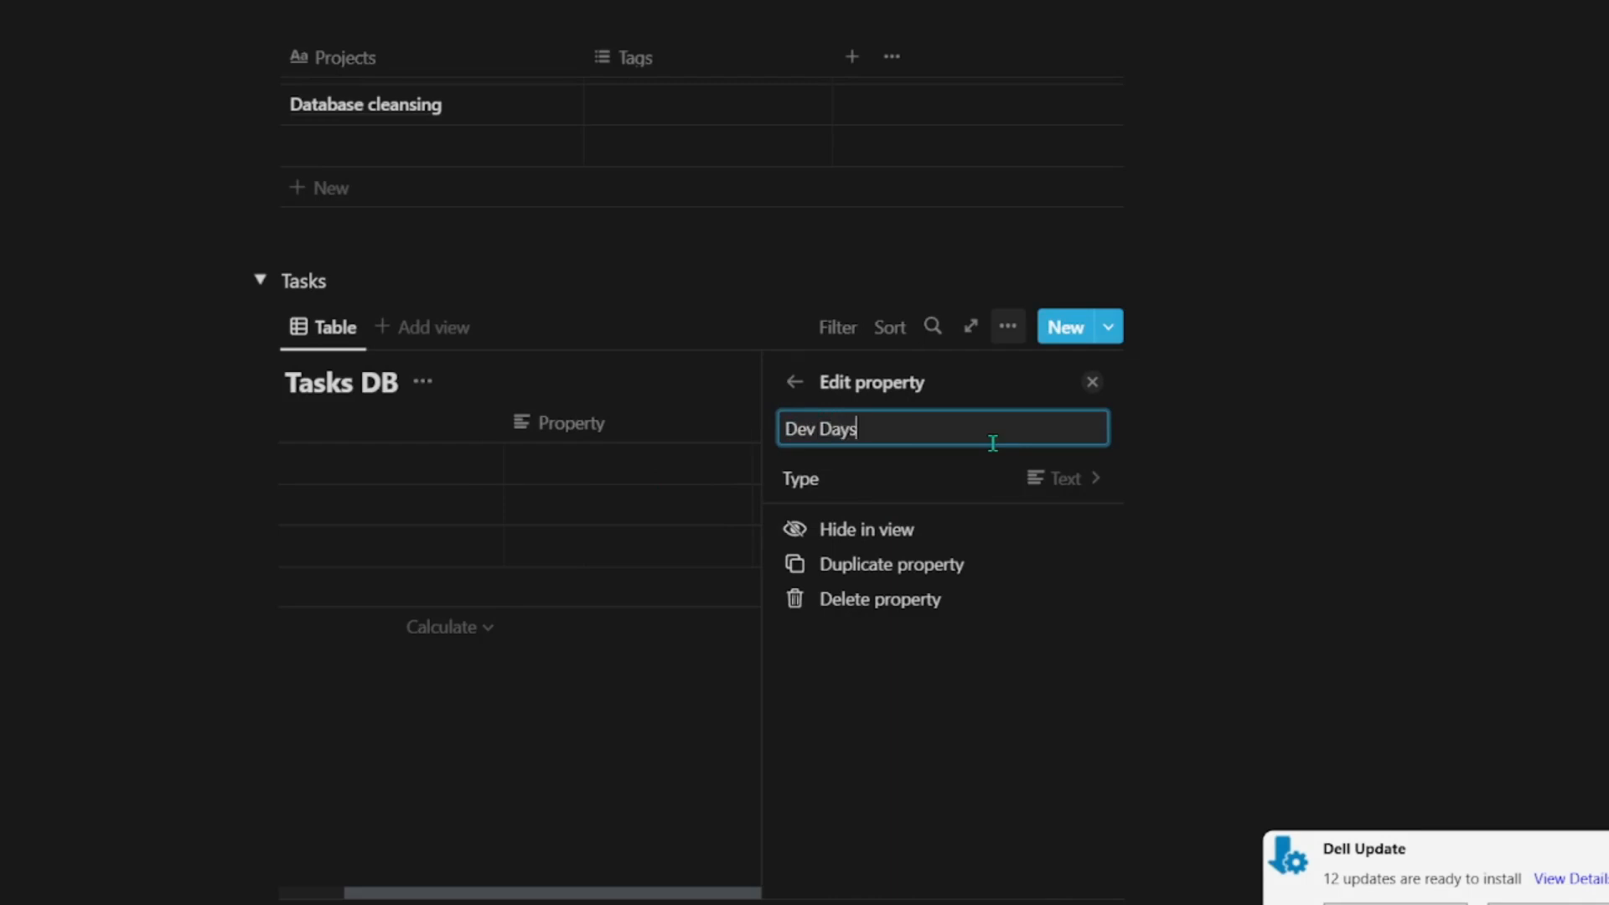
click(618, 693)
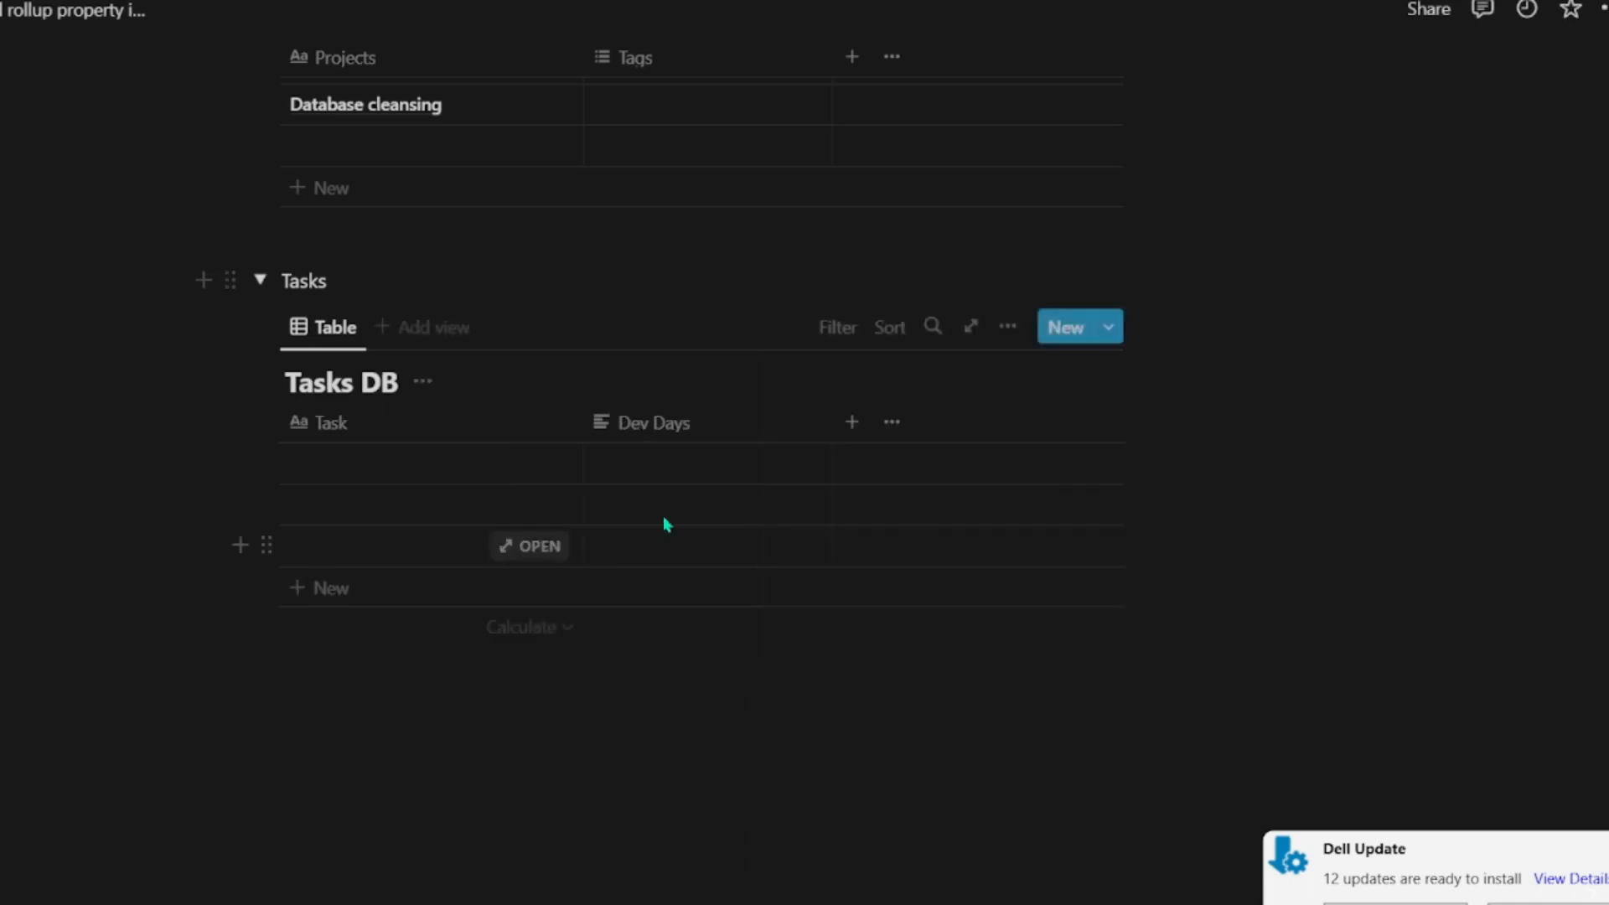
click(682, 421)
click(672, 507)
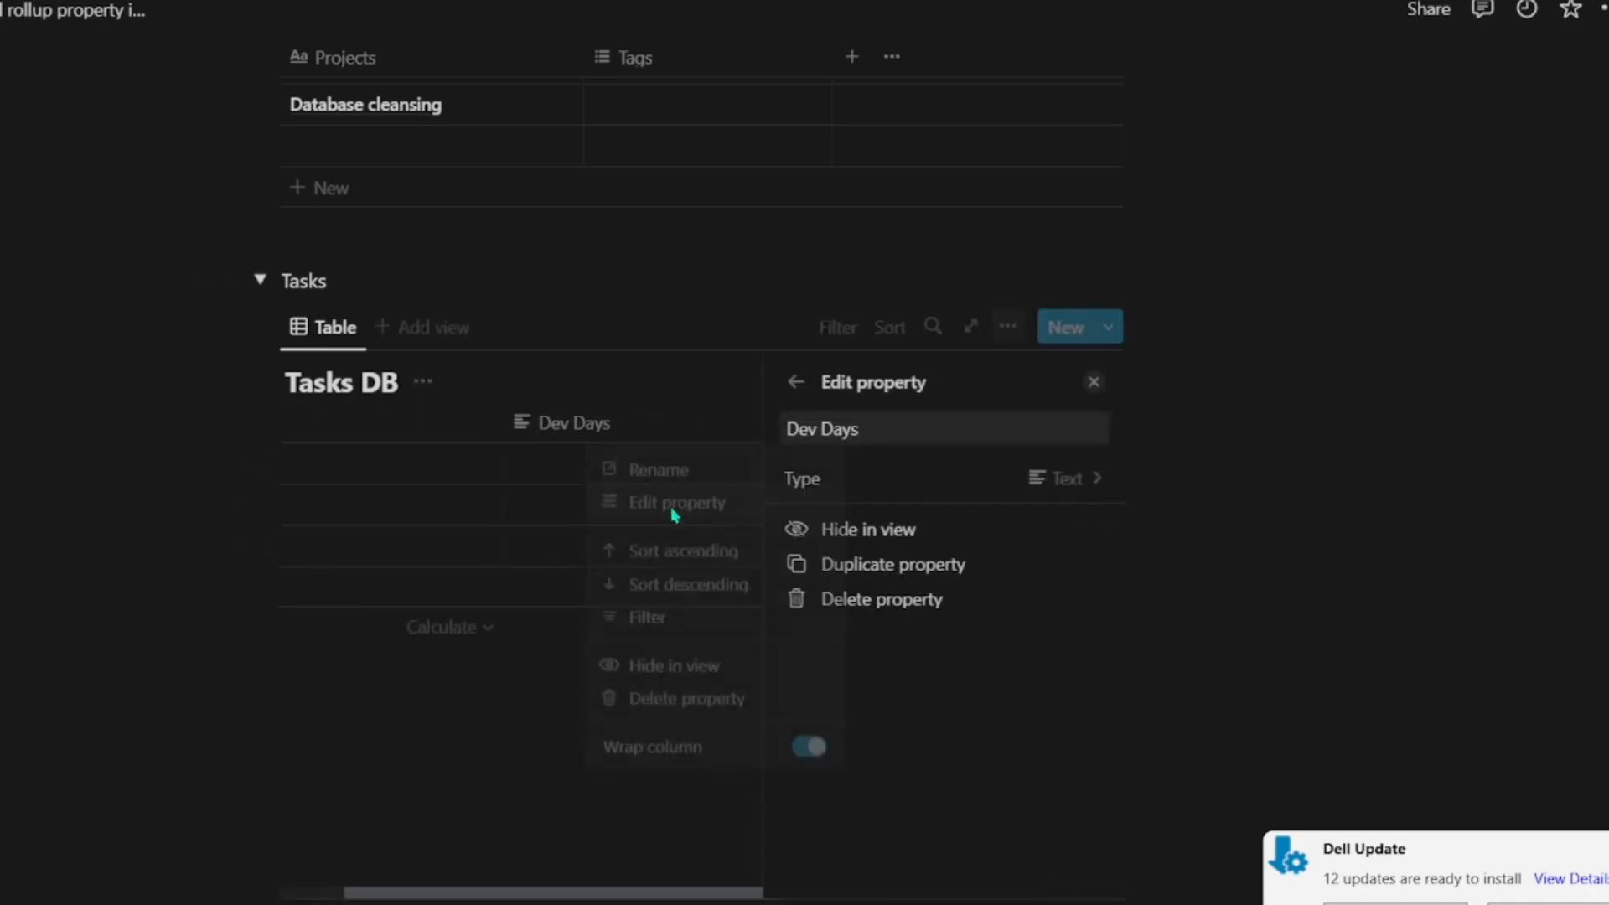
click(972, 477)
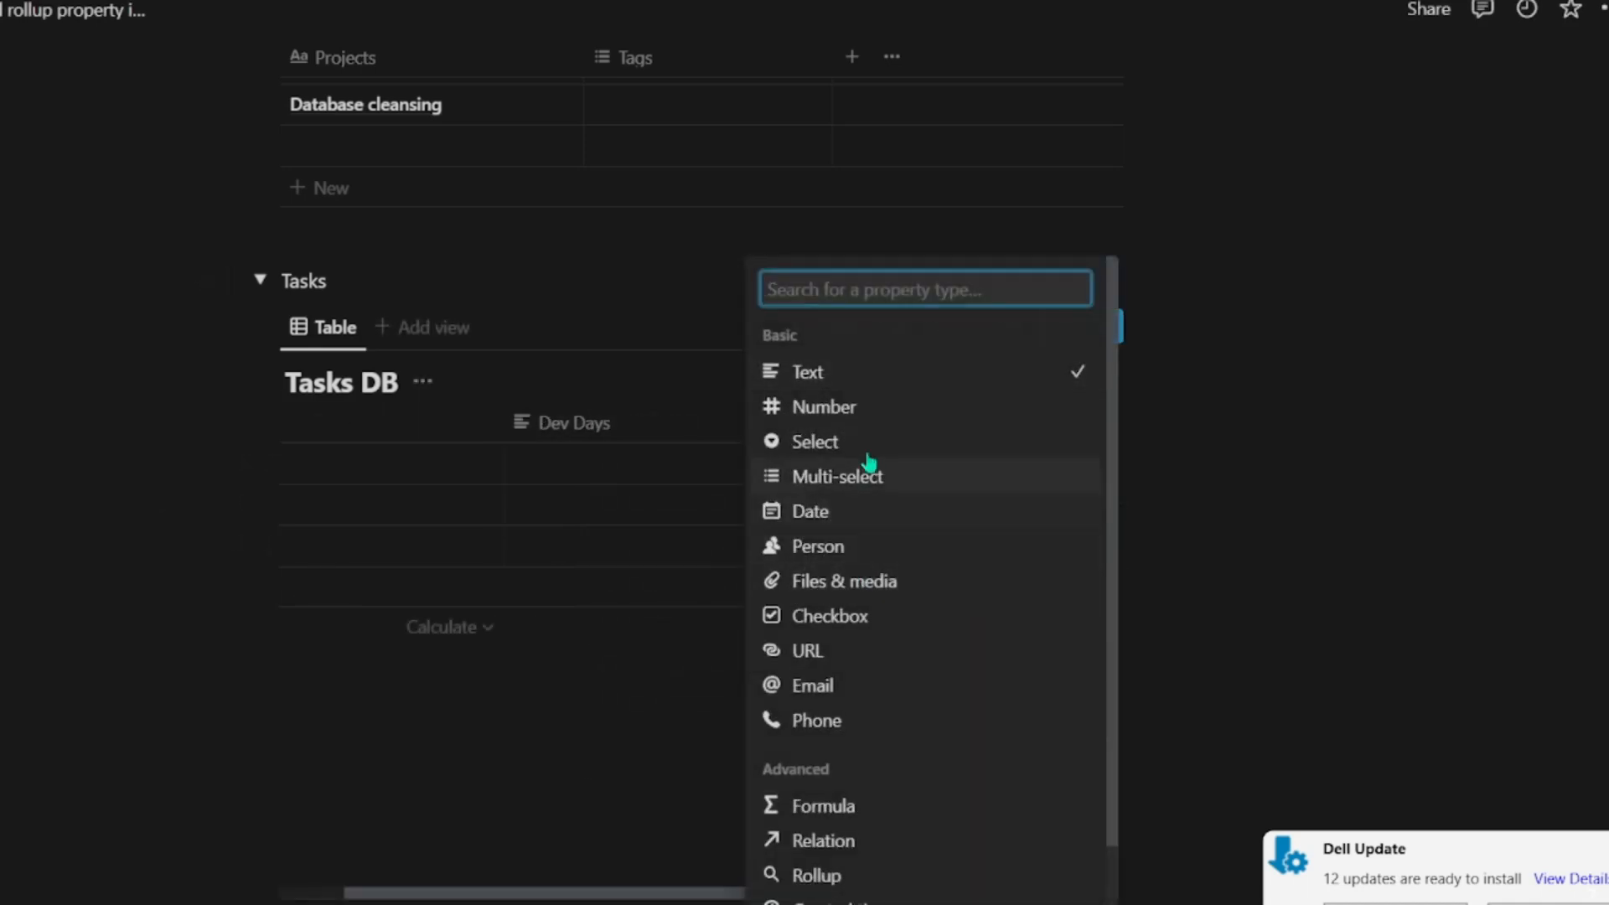
click(874, 415)
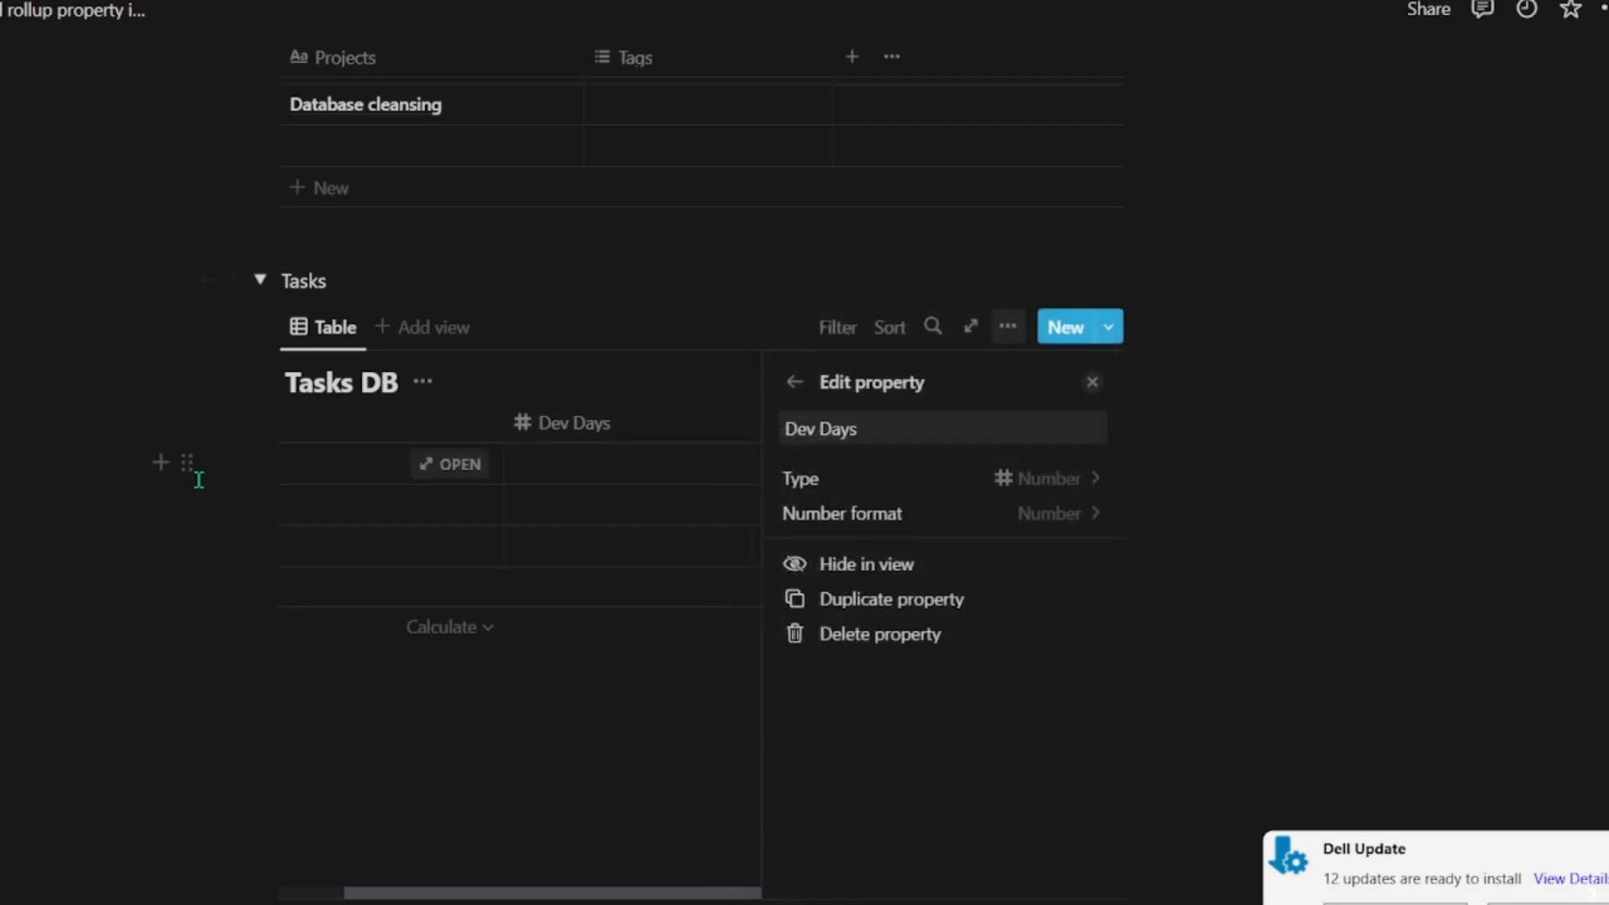
click(449, 711)
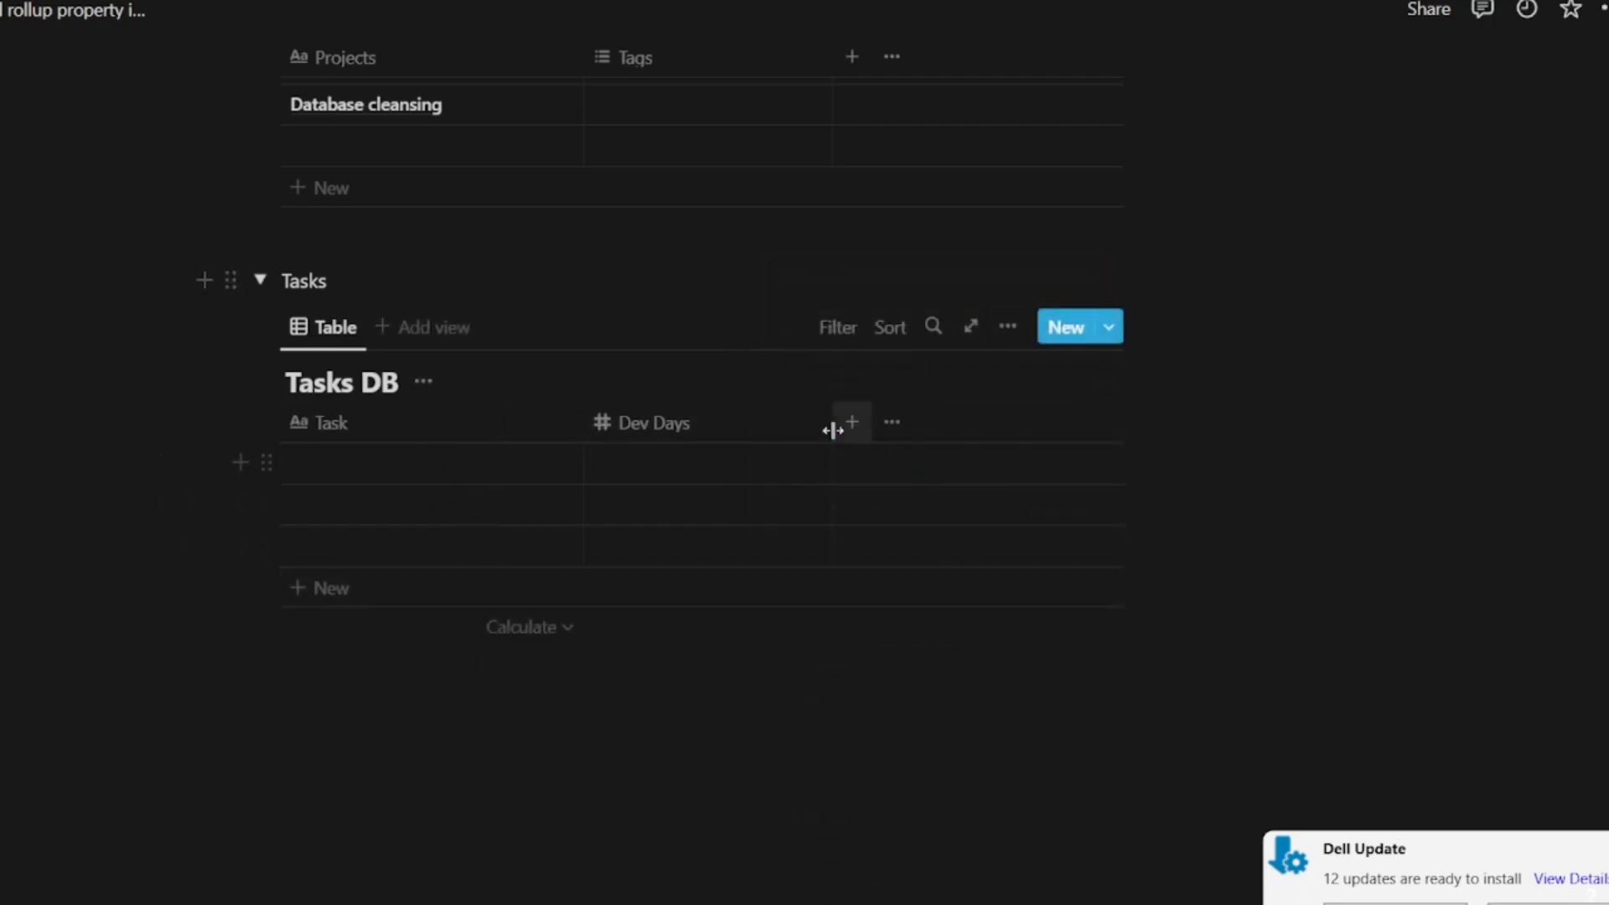
Step: Narrow the Dev Days column and add a text property named "Projects" to Tasks DB
drag(832, 427, 766, 426)
click(784, 423)
text(Projects)
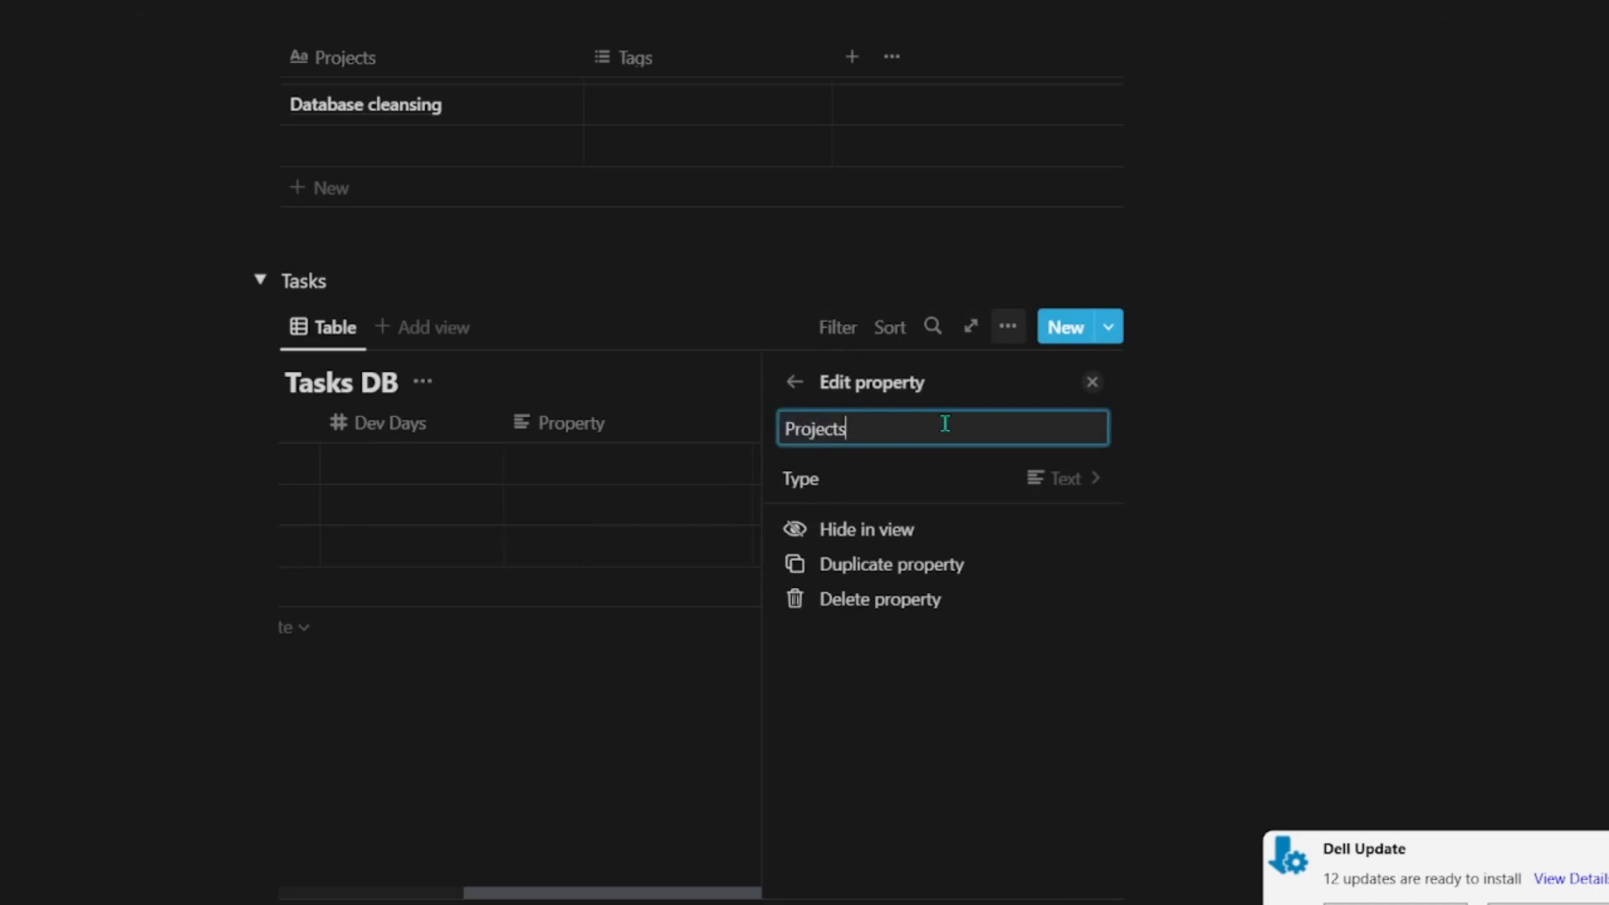
click(506, 674)
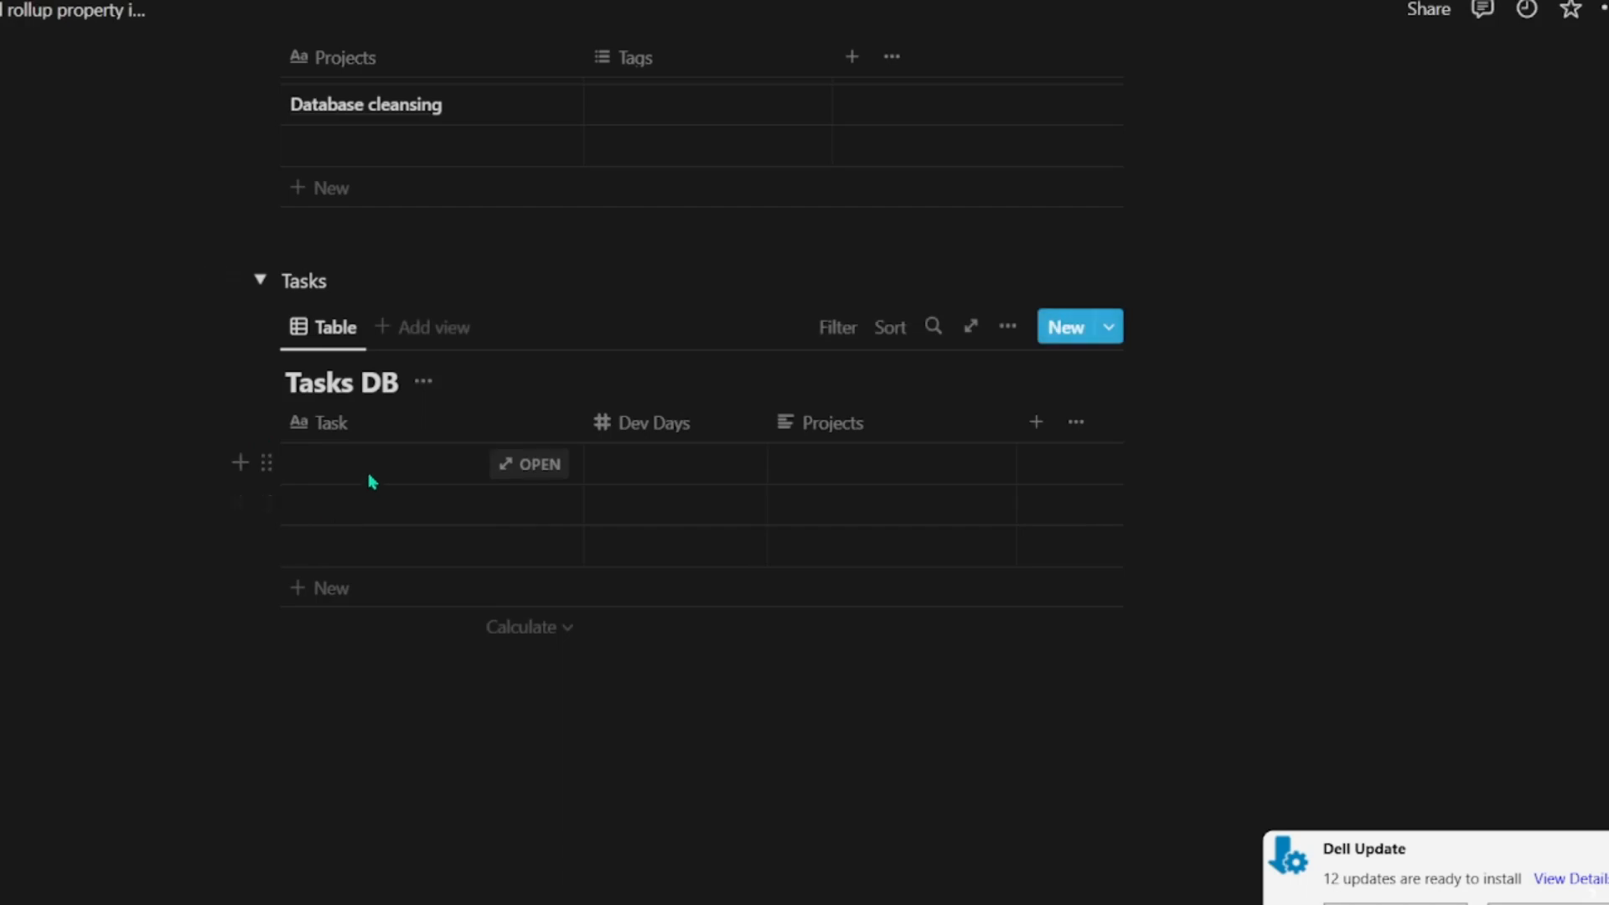
Step: Enter "Creating a mockup" as the task name in the first row of Tasks DB
click(302, 465)
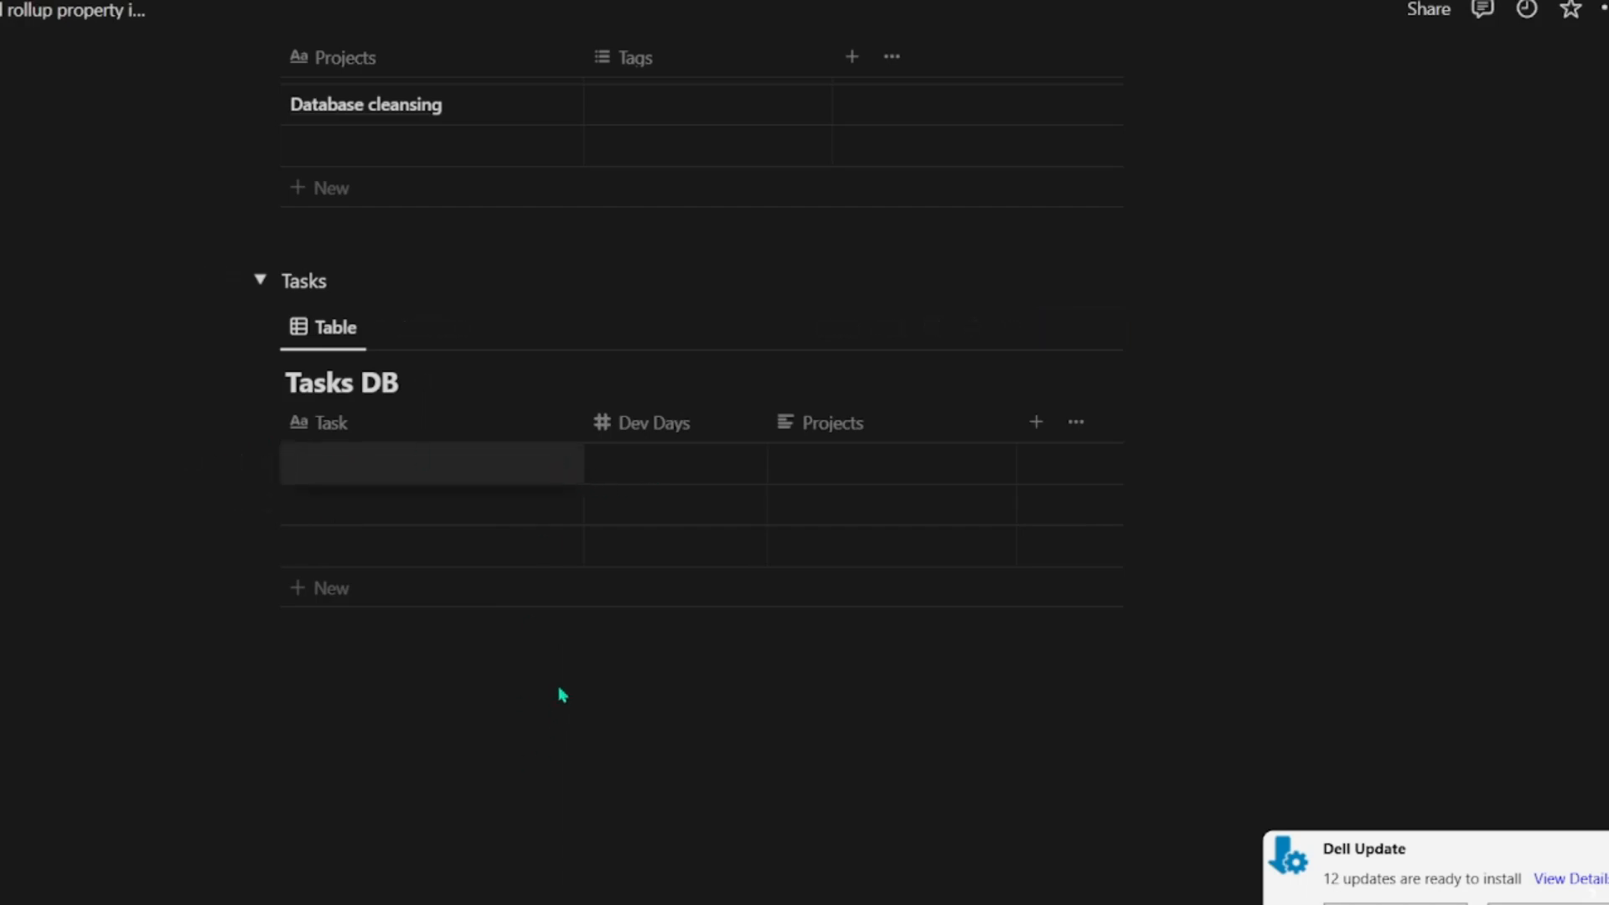
click(1423, 359)
scroll(382, 431, up, 4)
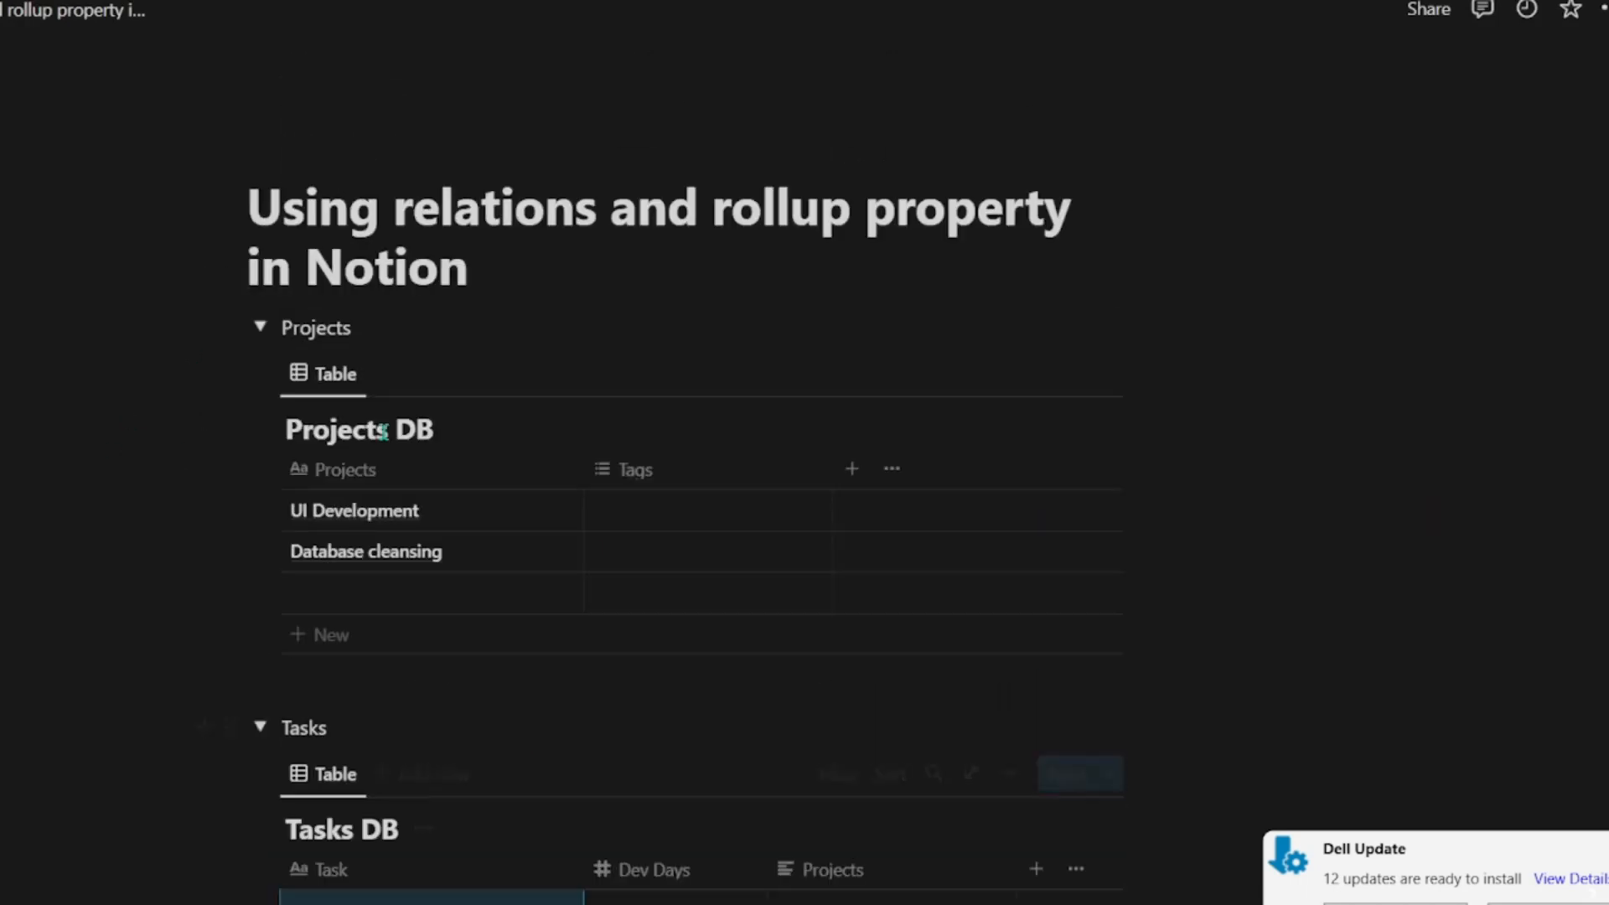
scroll(335, 610, down, 4)
click(374, 450)
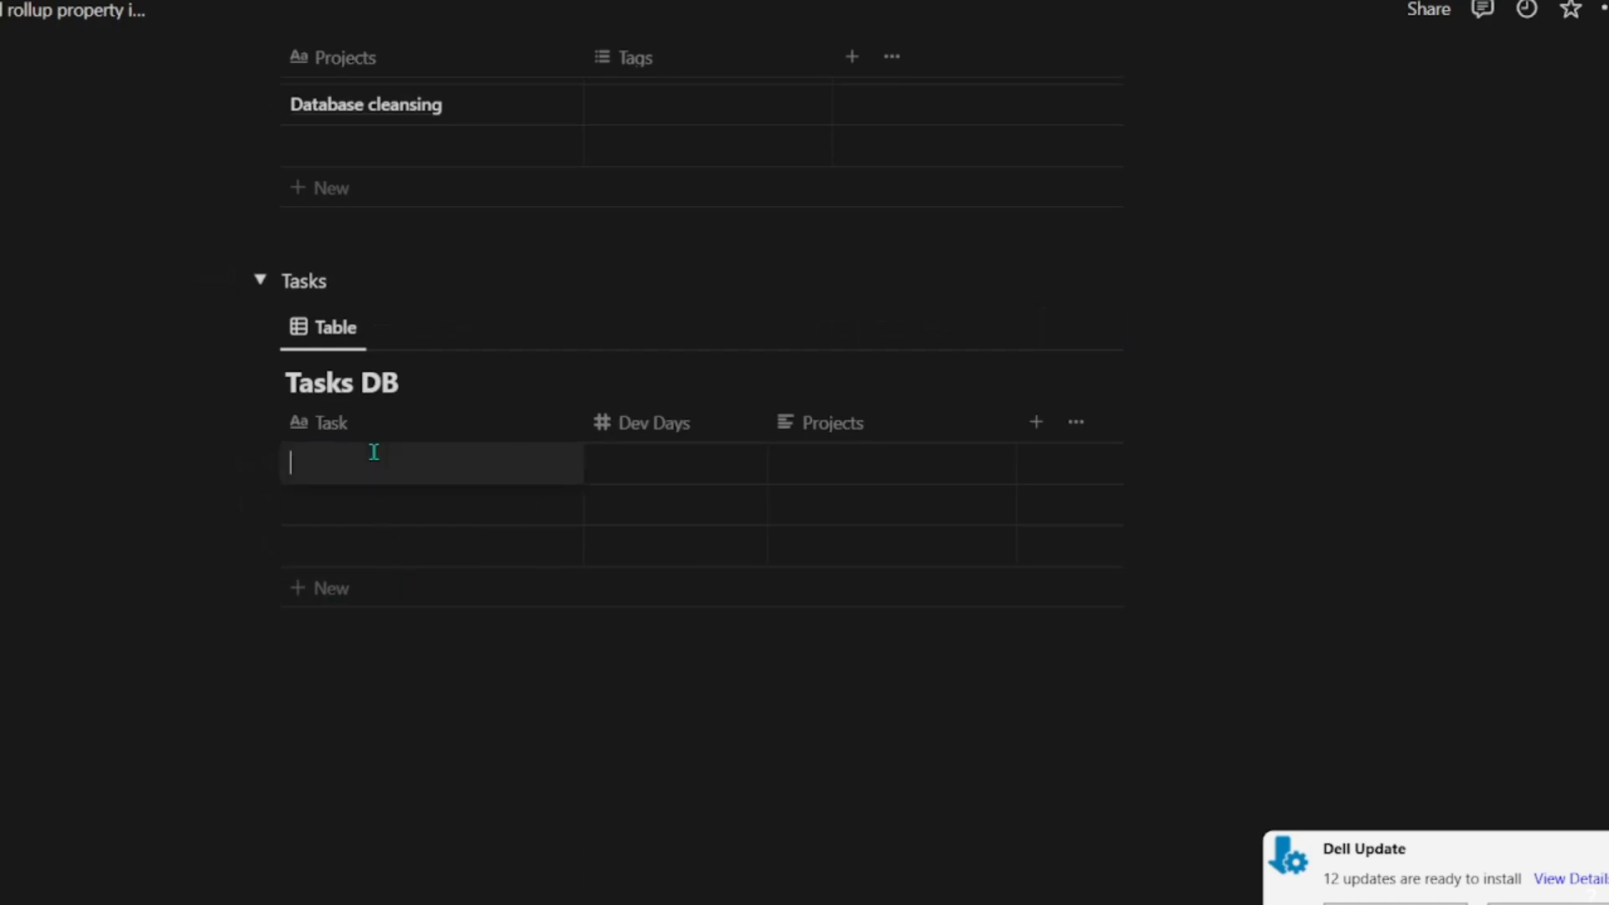
text(Creati)
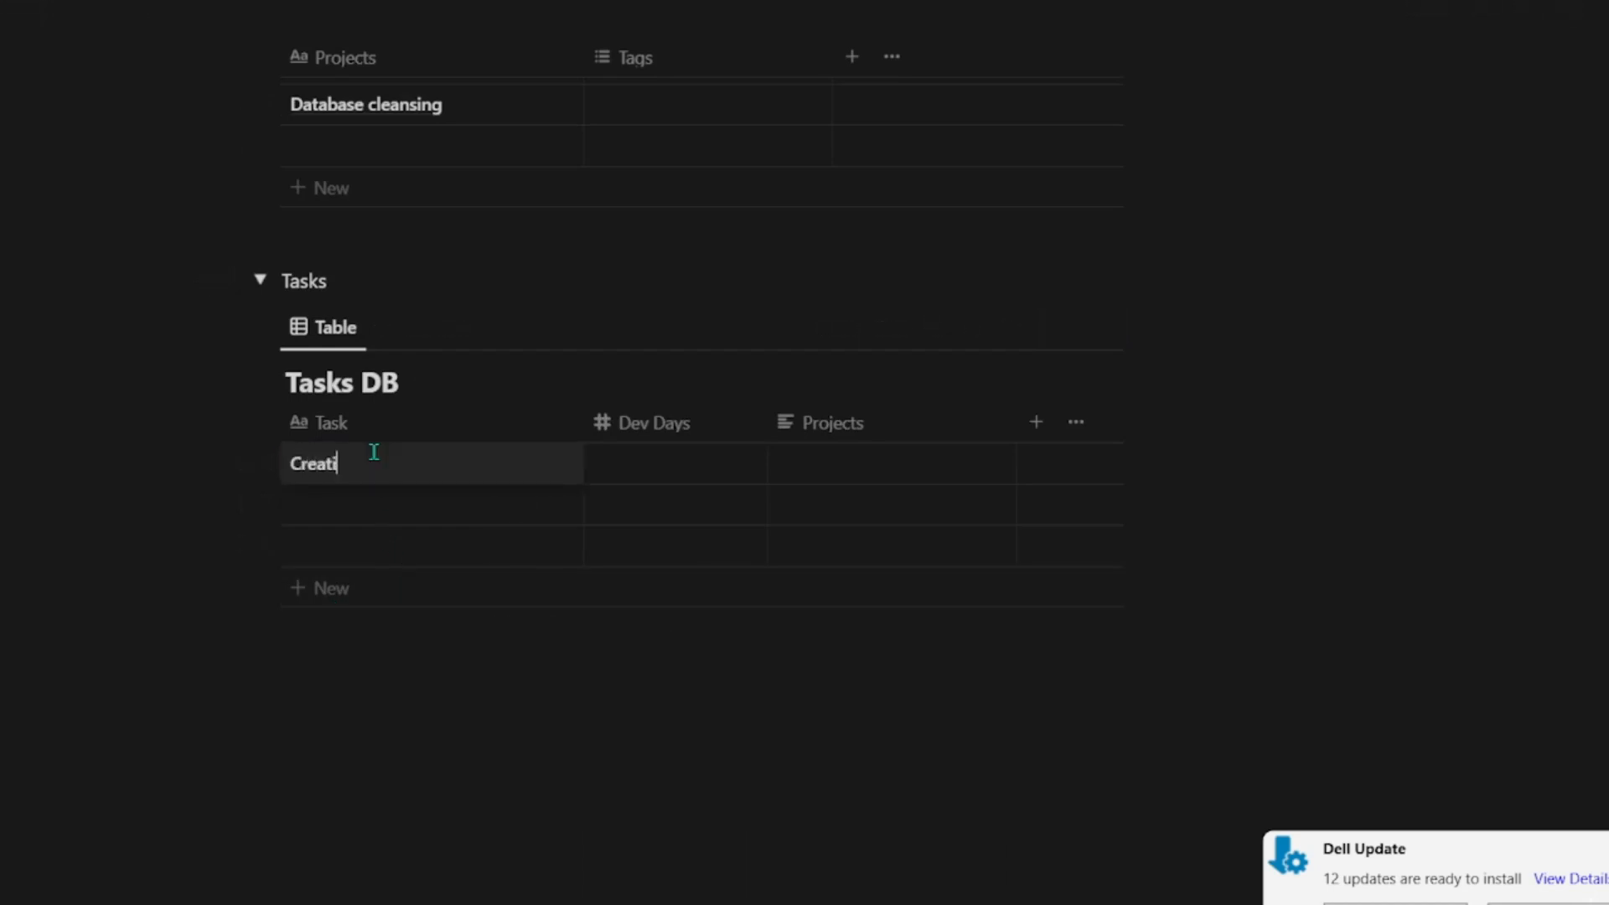
text(ng a mockup)
Step: Enter "Design of Login page" as the task name in the second row of Tasks DB
click(408, 507)
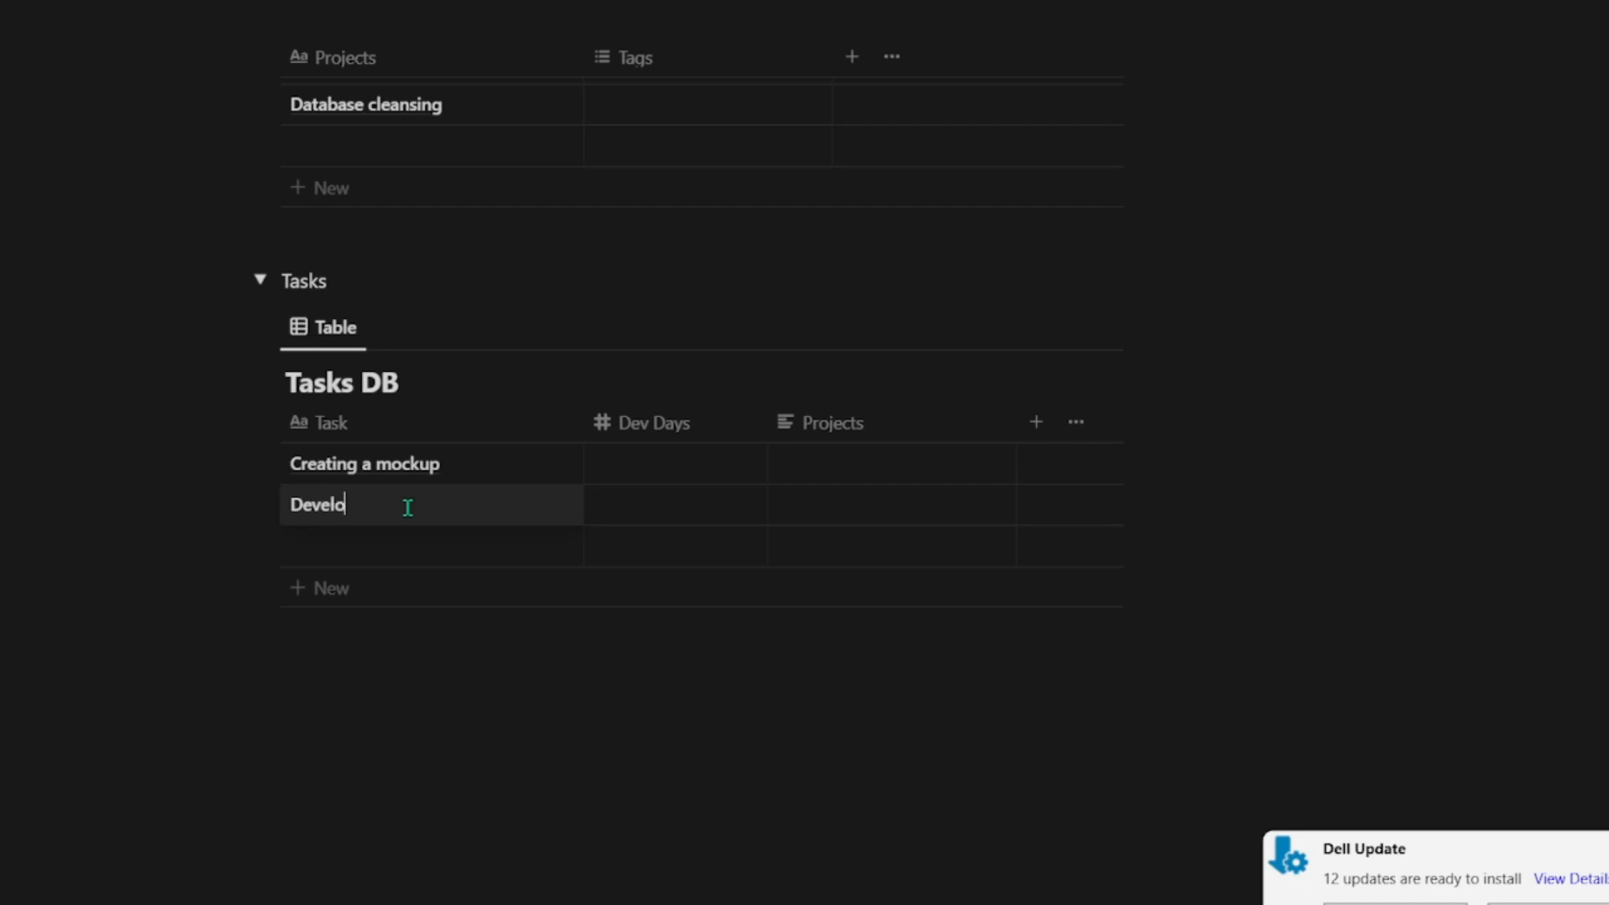
text(Developmentg)
drag(290, 505, 403, 505)
text(Des)
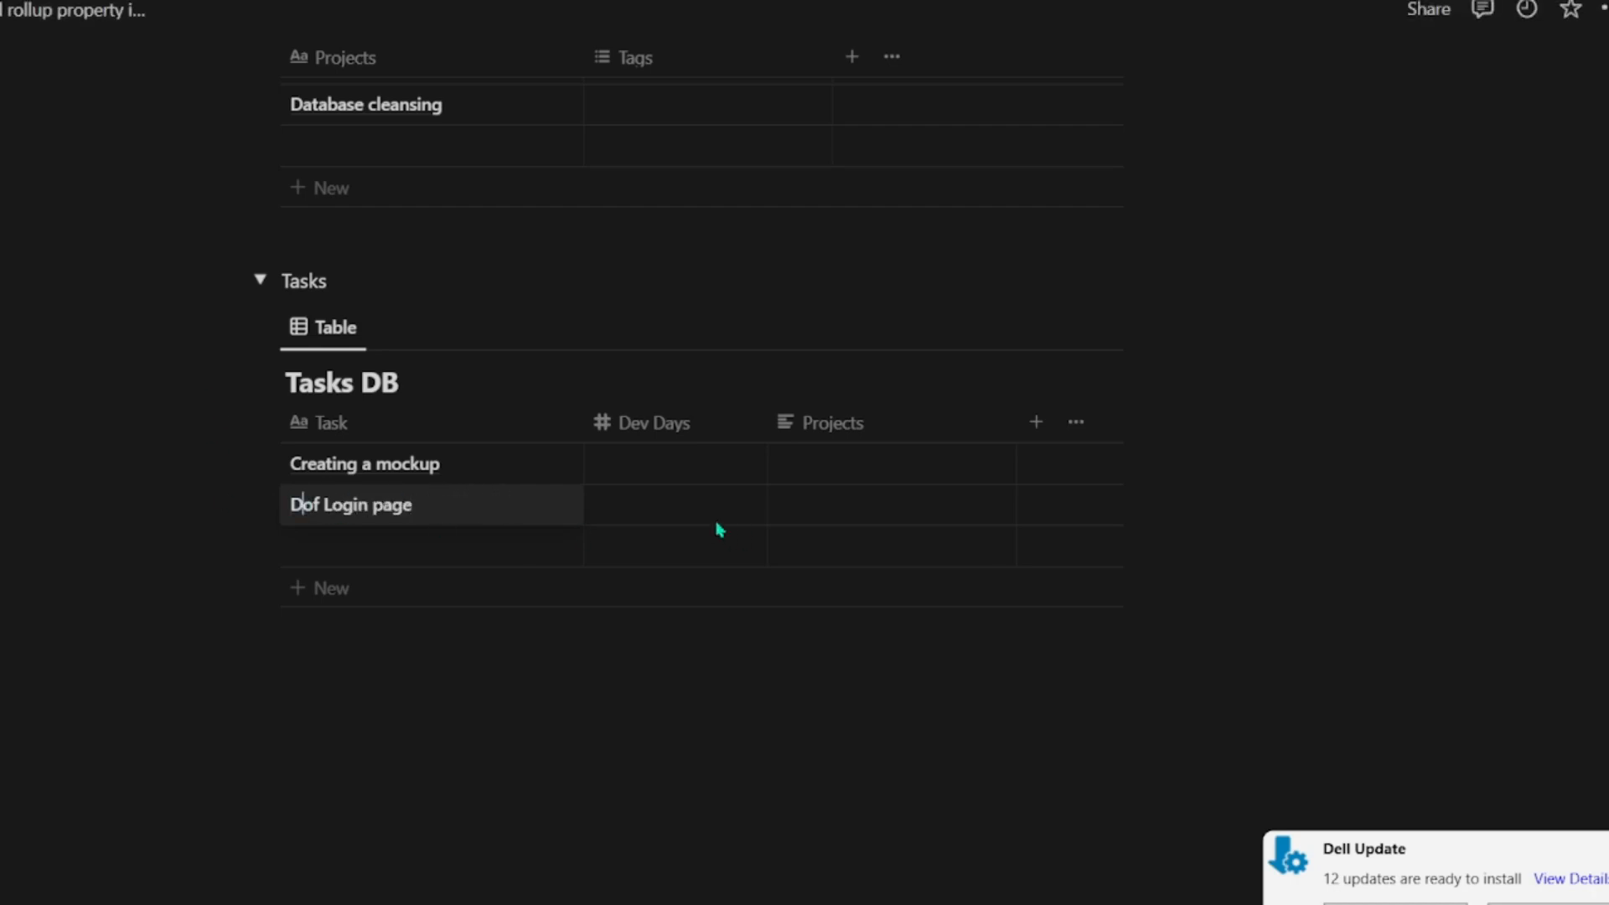
text(gin)
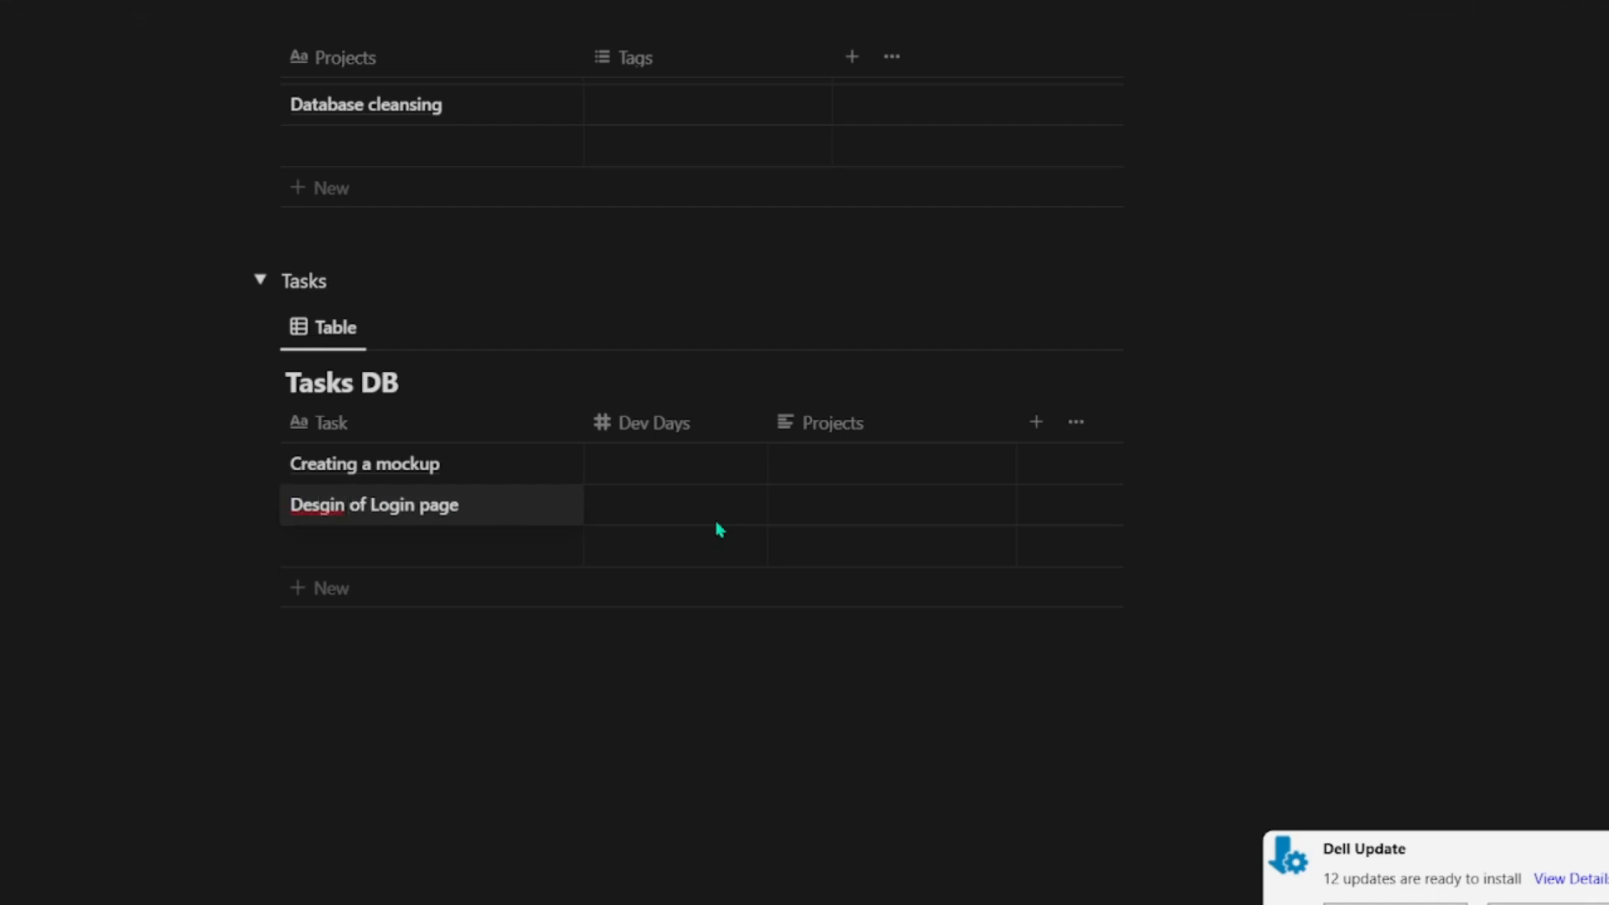
key(BackSpace)
key(BackSpace)
key(BackSpace)
key(BackSpace)
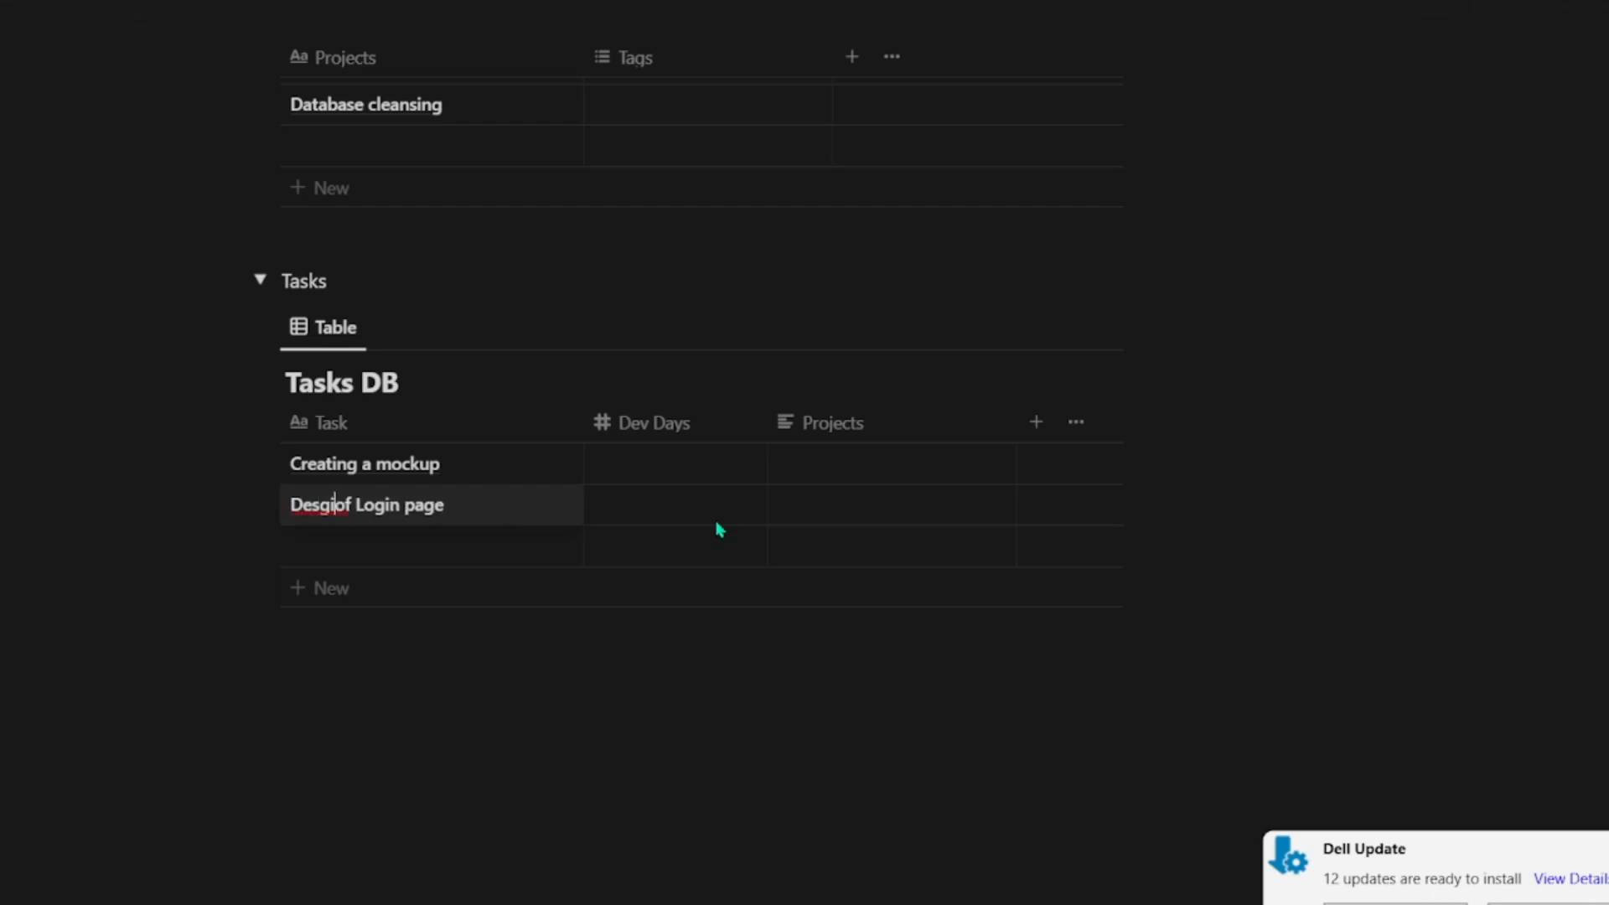
text(u)
key(BackSpace)
text(ign)
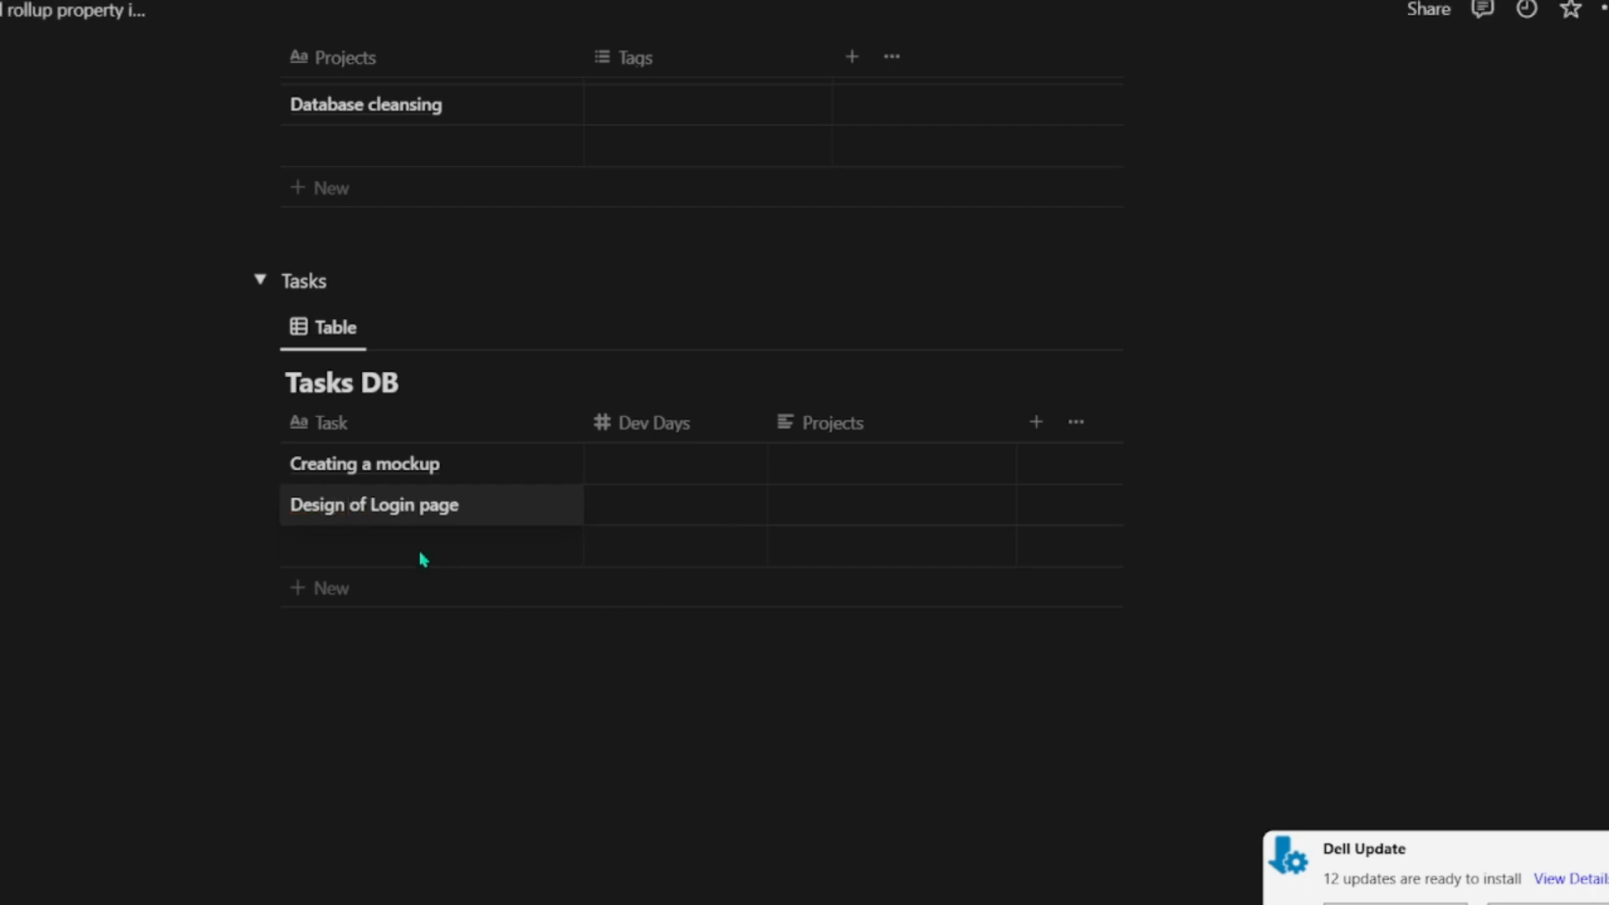
Step: Enter "Query rewriting" as the task name in the third row of Tasks DB
click(335, 557)
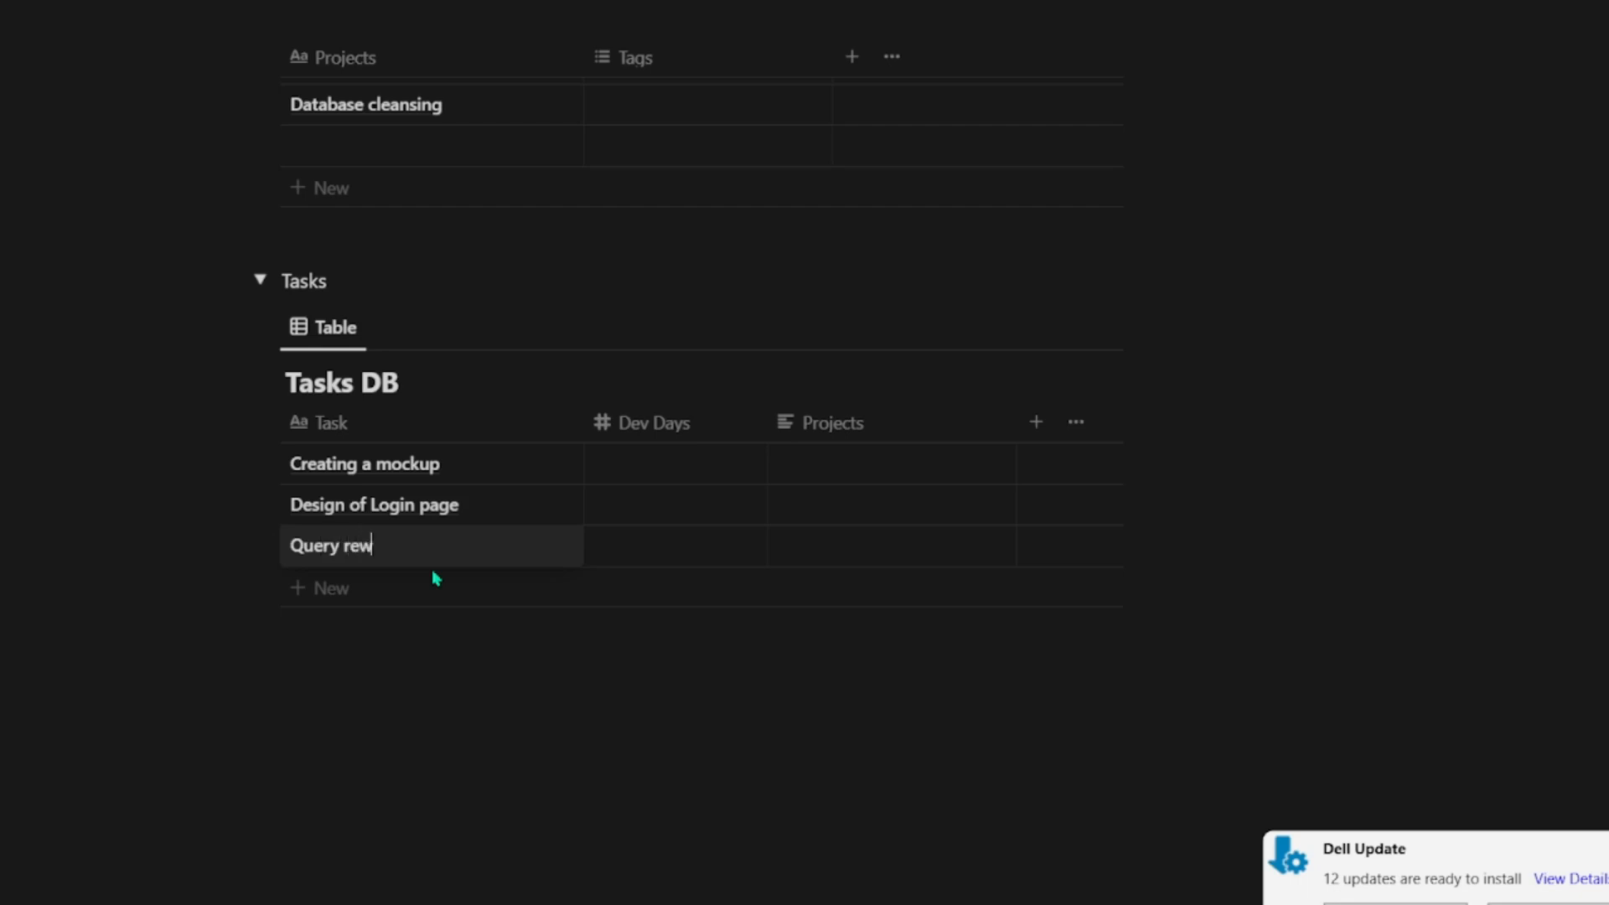
text(ng)
key(Escape)
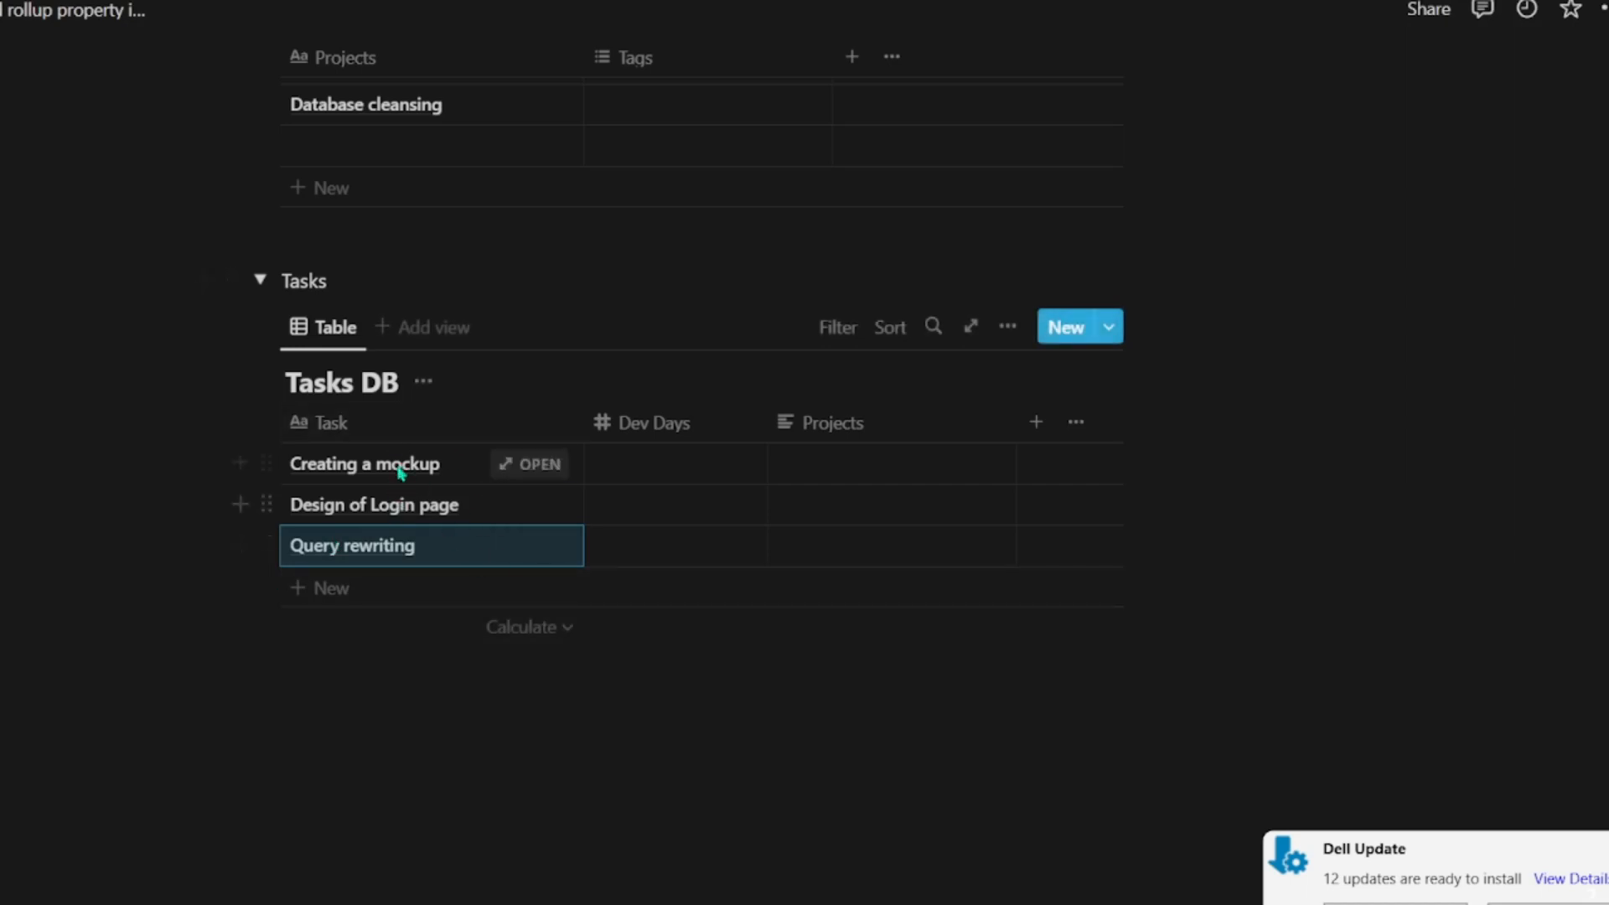
Step: Delete the Tags property from Projects DB
scroll(373, 474, up, 5)
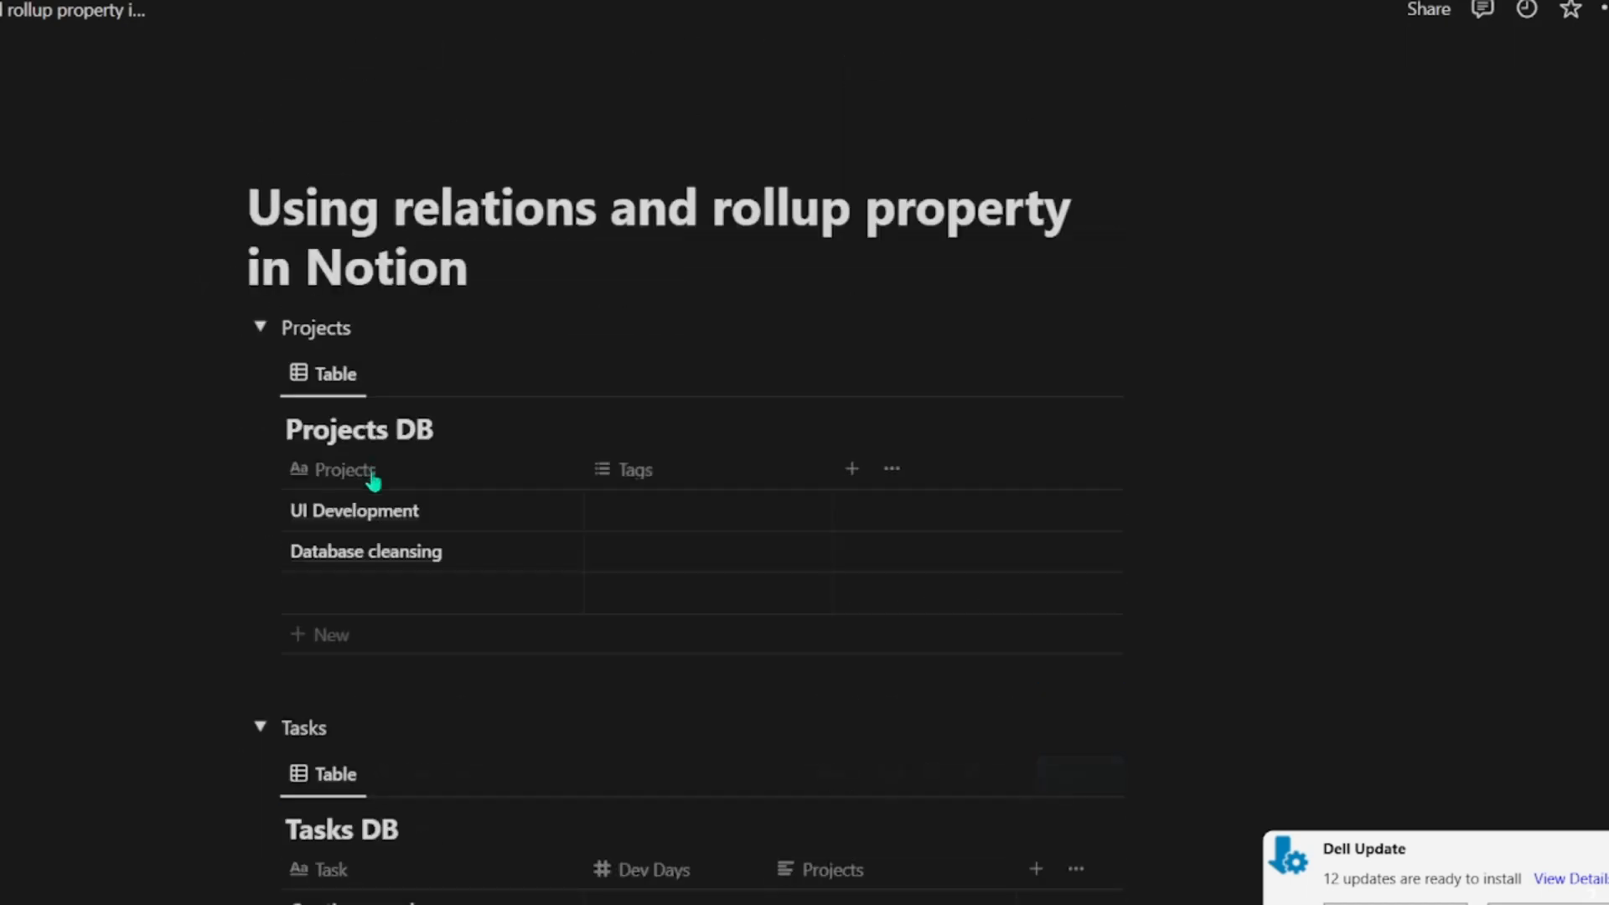
scroll(330, 598, down, 5)
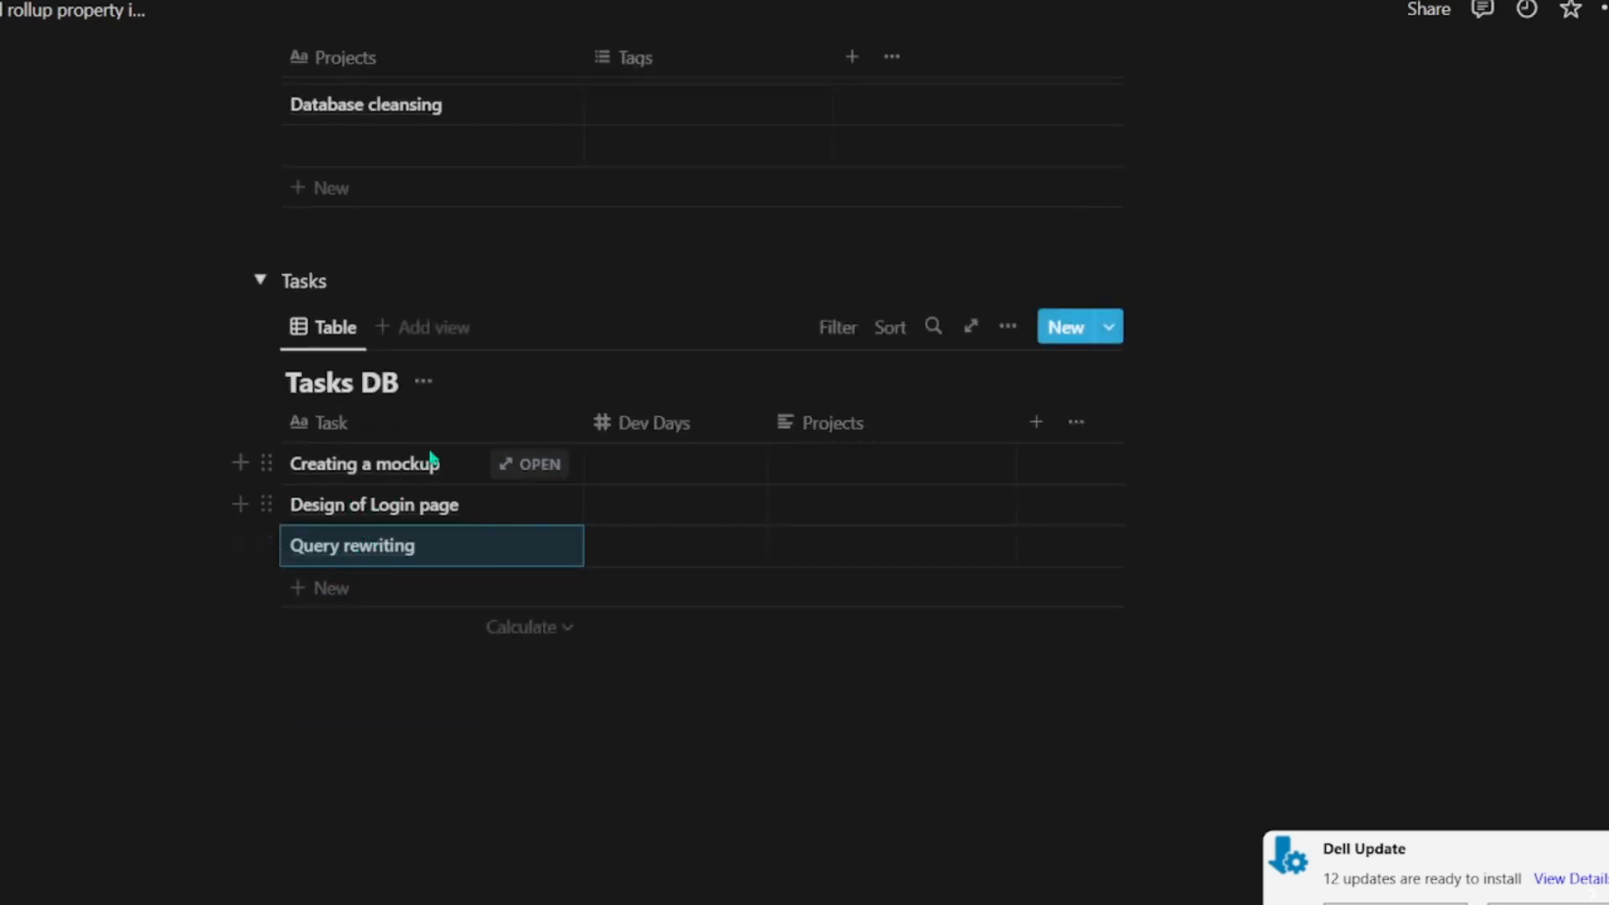
scroll(434, 463, up, 5)
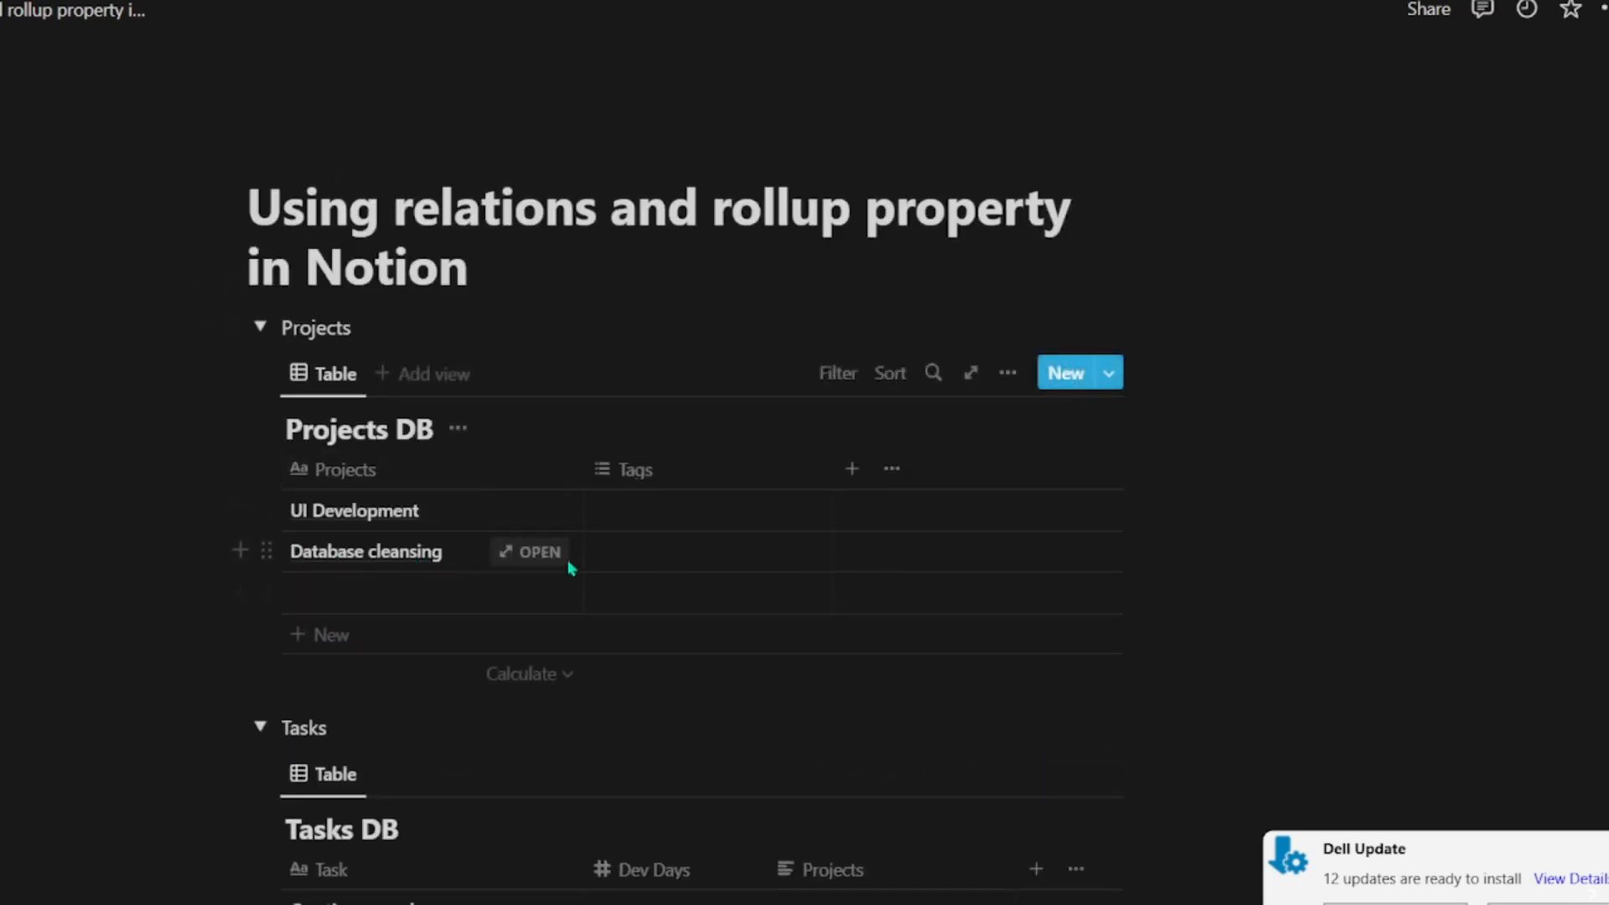
scroll(528, 574, down, 5)
scroll(683, 545, up, 5)
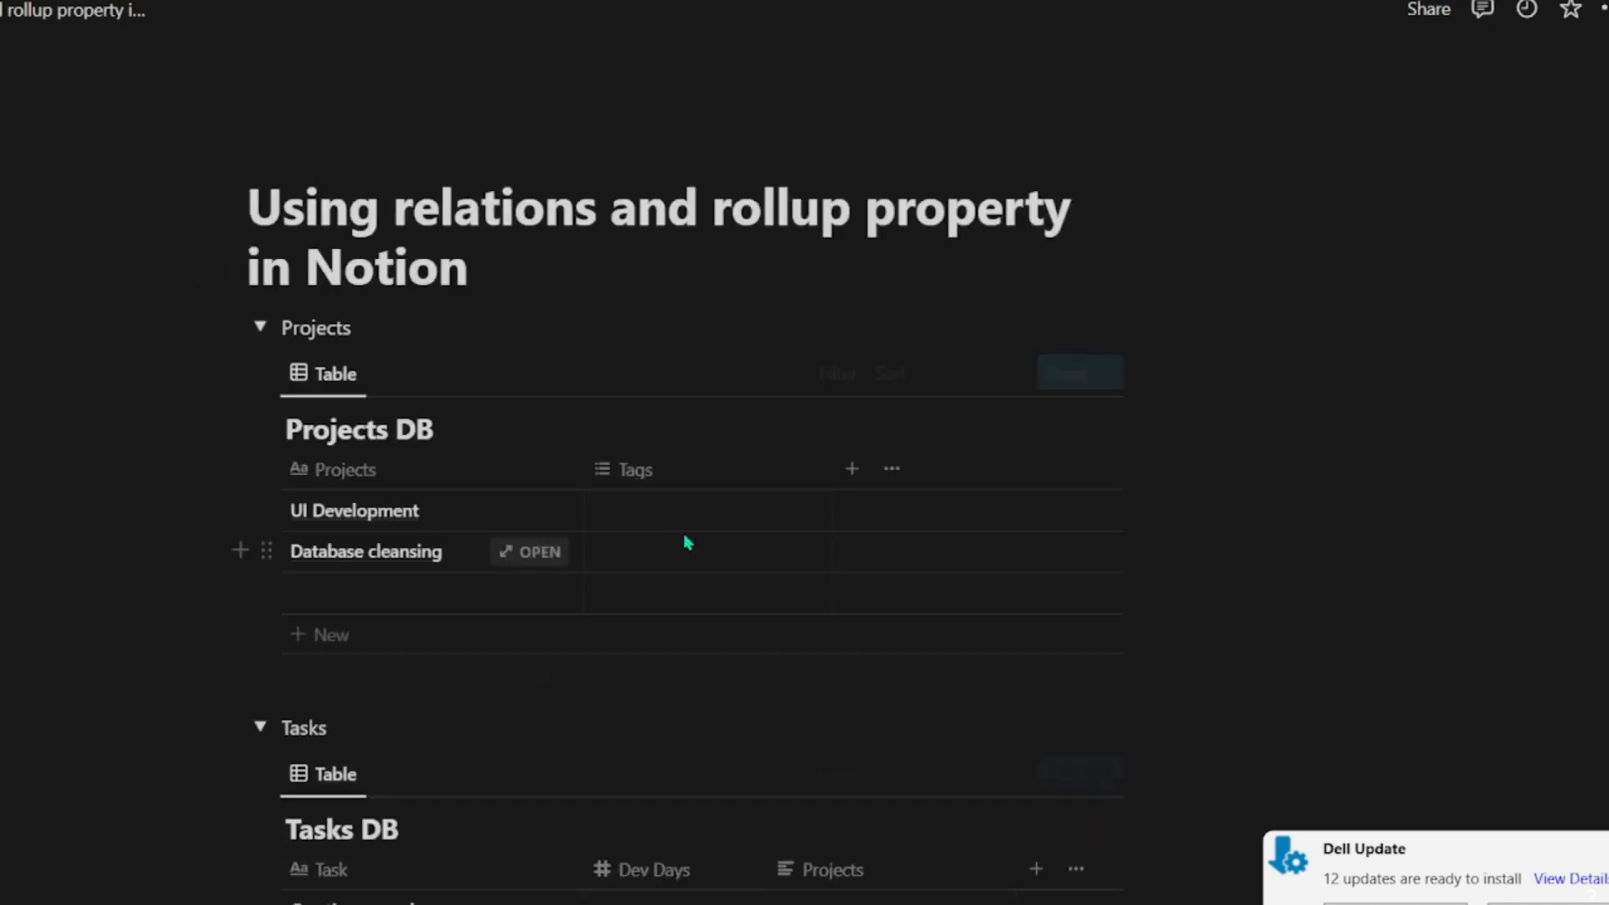
click(676, 477)
click(662, 754)
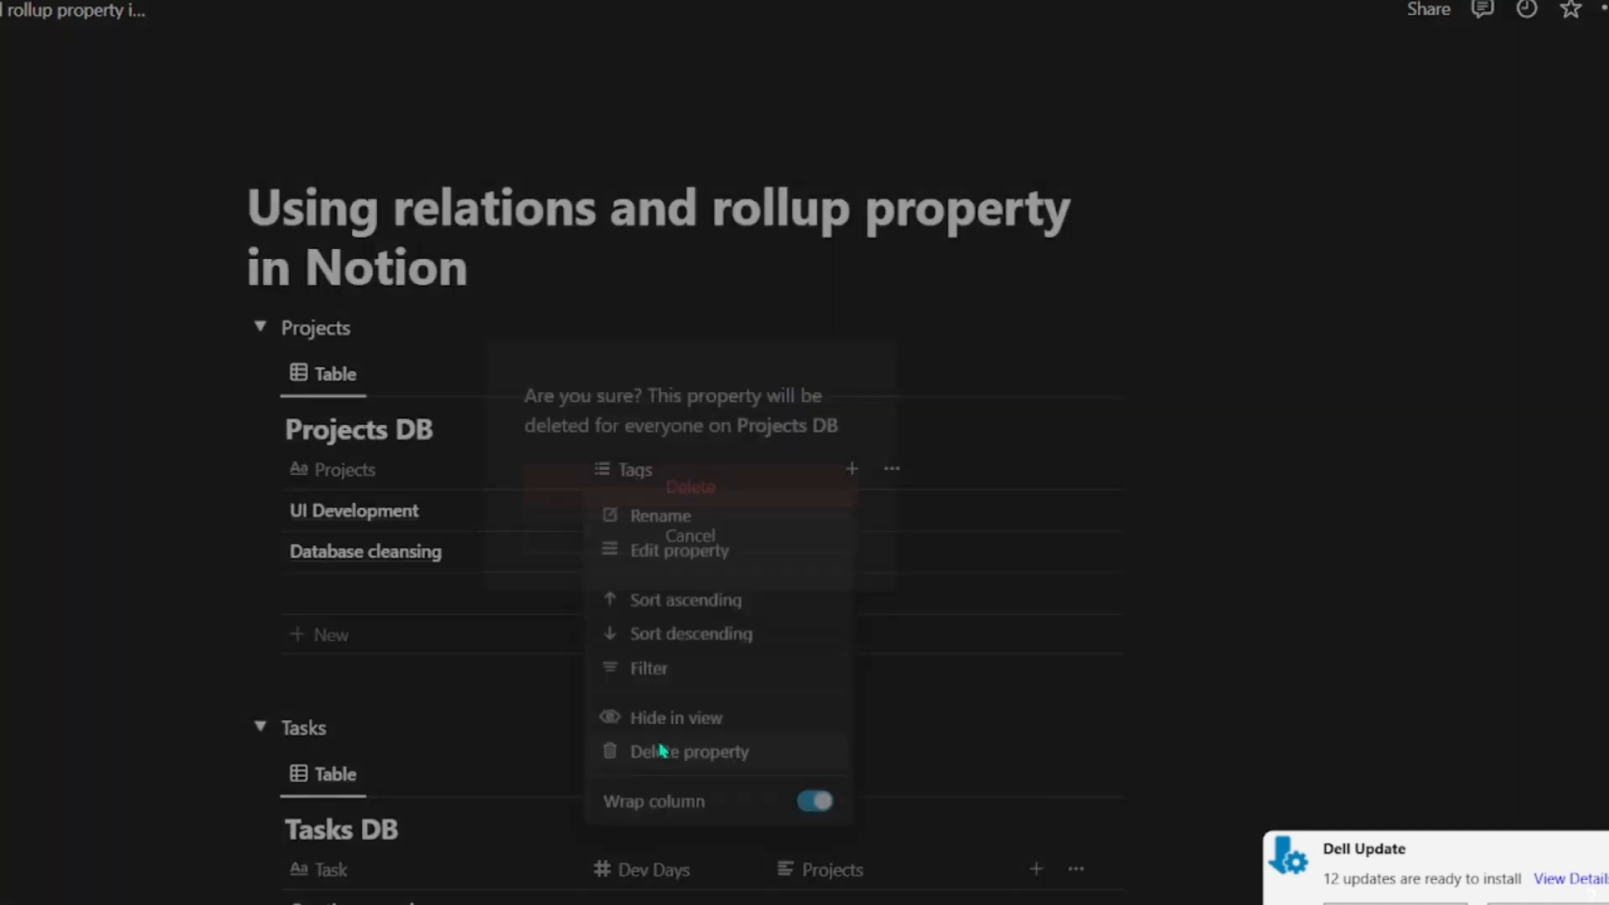
click(775, 503)
Step: Set the Dev Days to 3 for Creating a mockup, 4 for Design of Login page and 10 for Query rewriting
scroll(500, 635, down, 5)
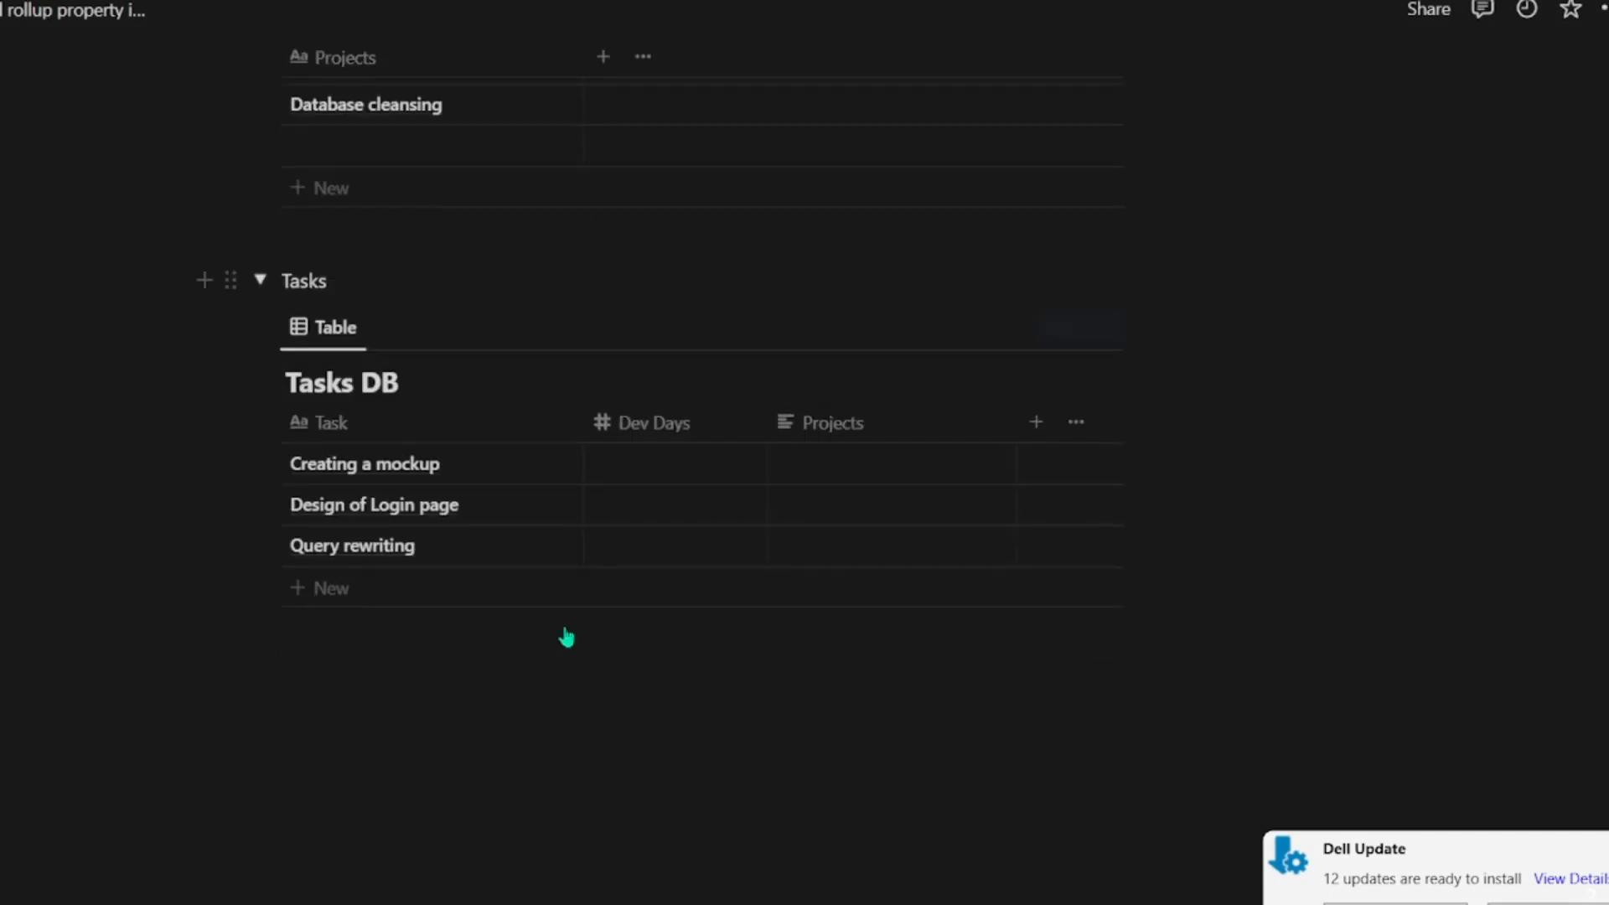
click(677, 470)
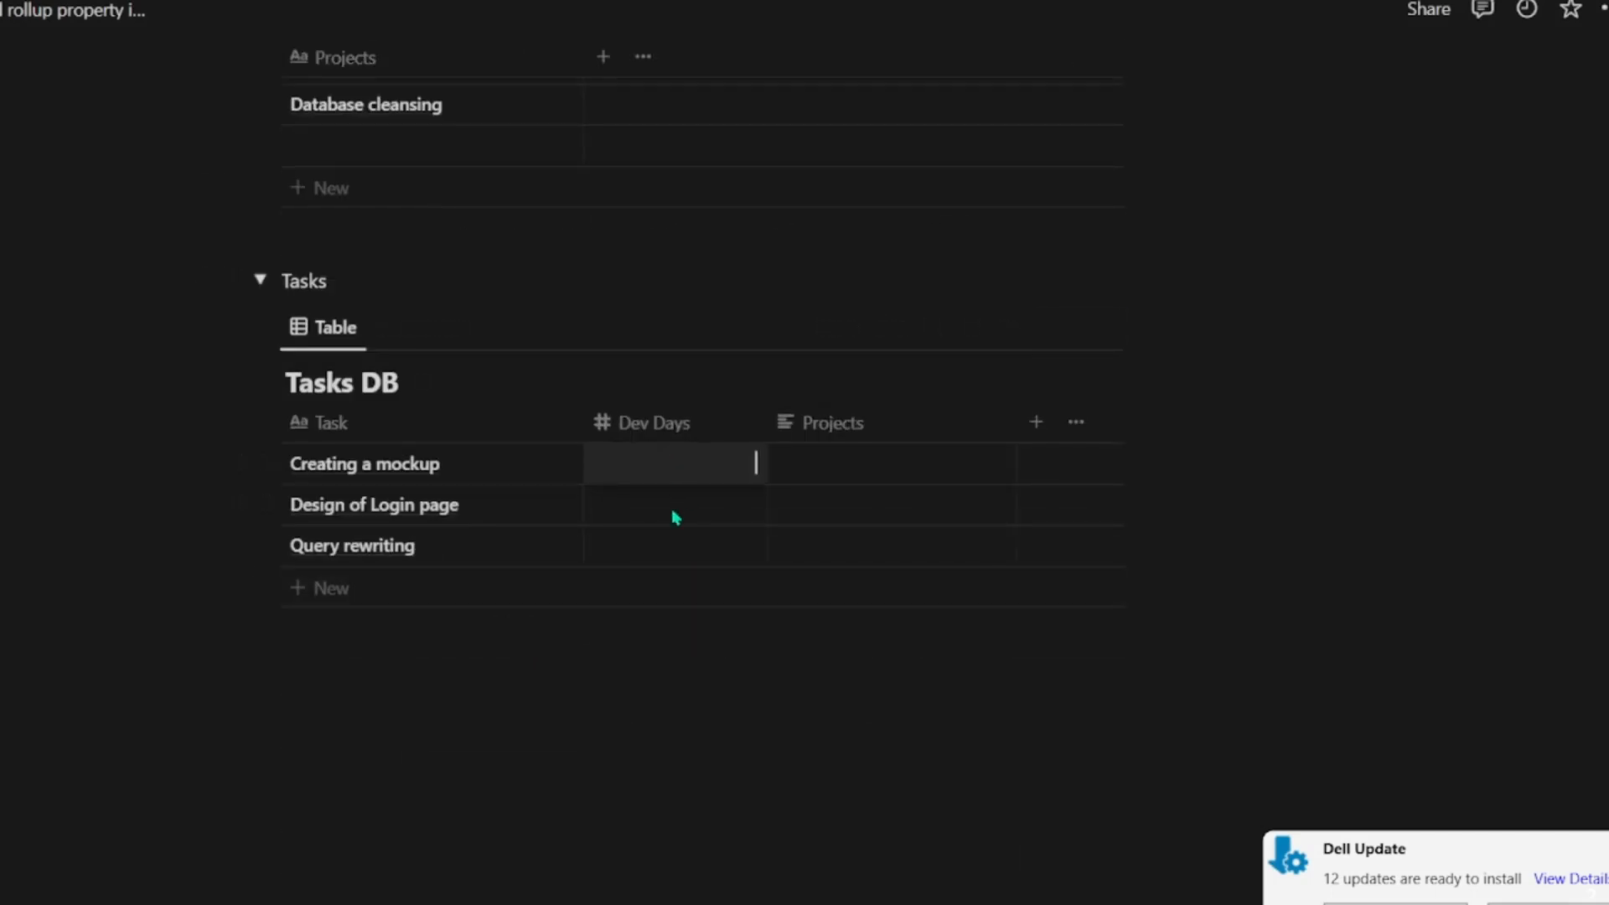
text(3)
key(Return)
click(669, 513)
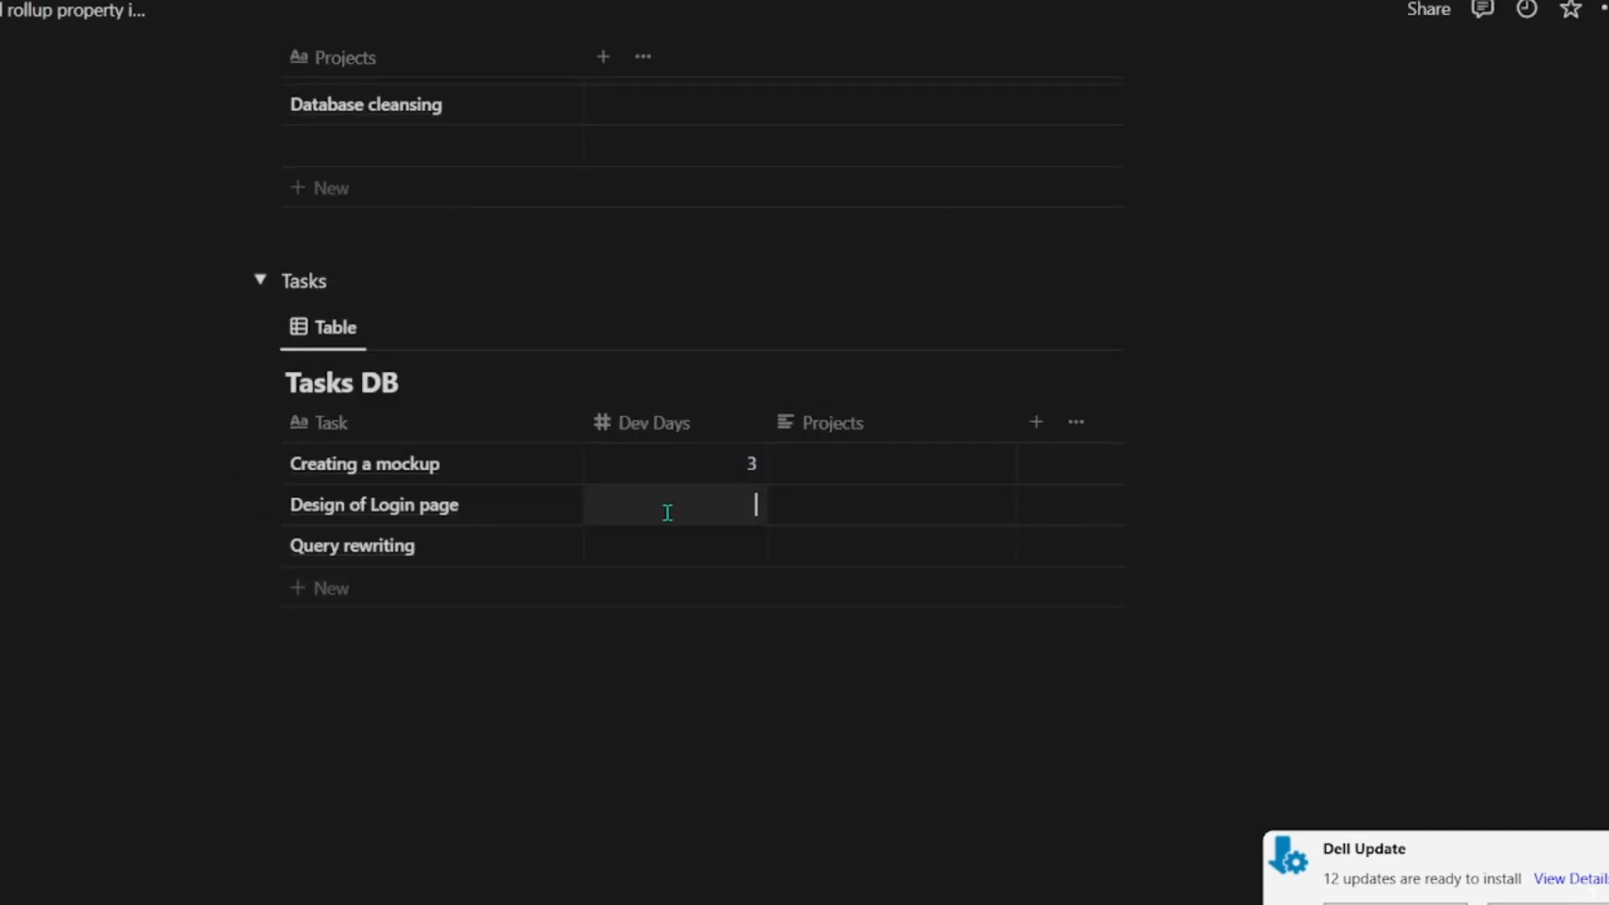
text(4)
key(Return)
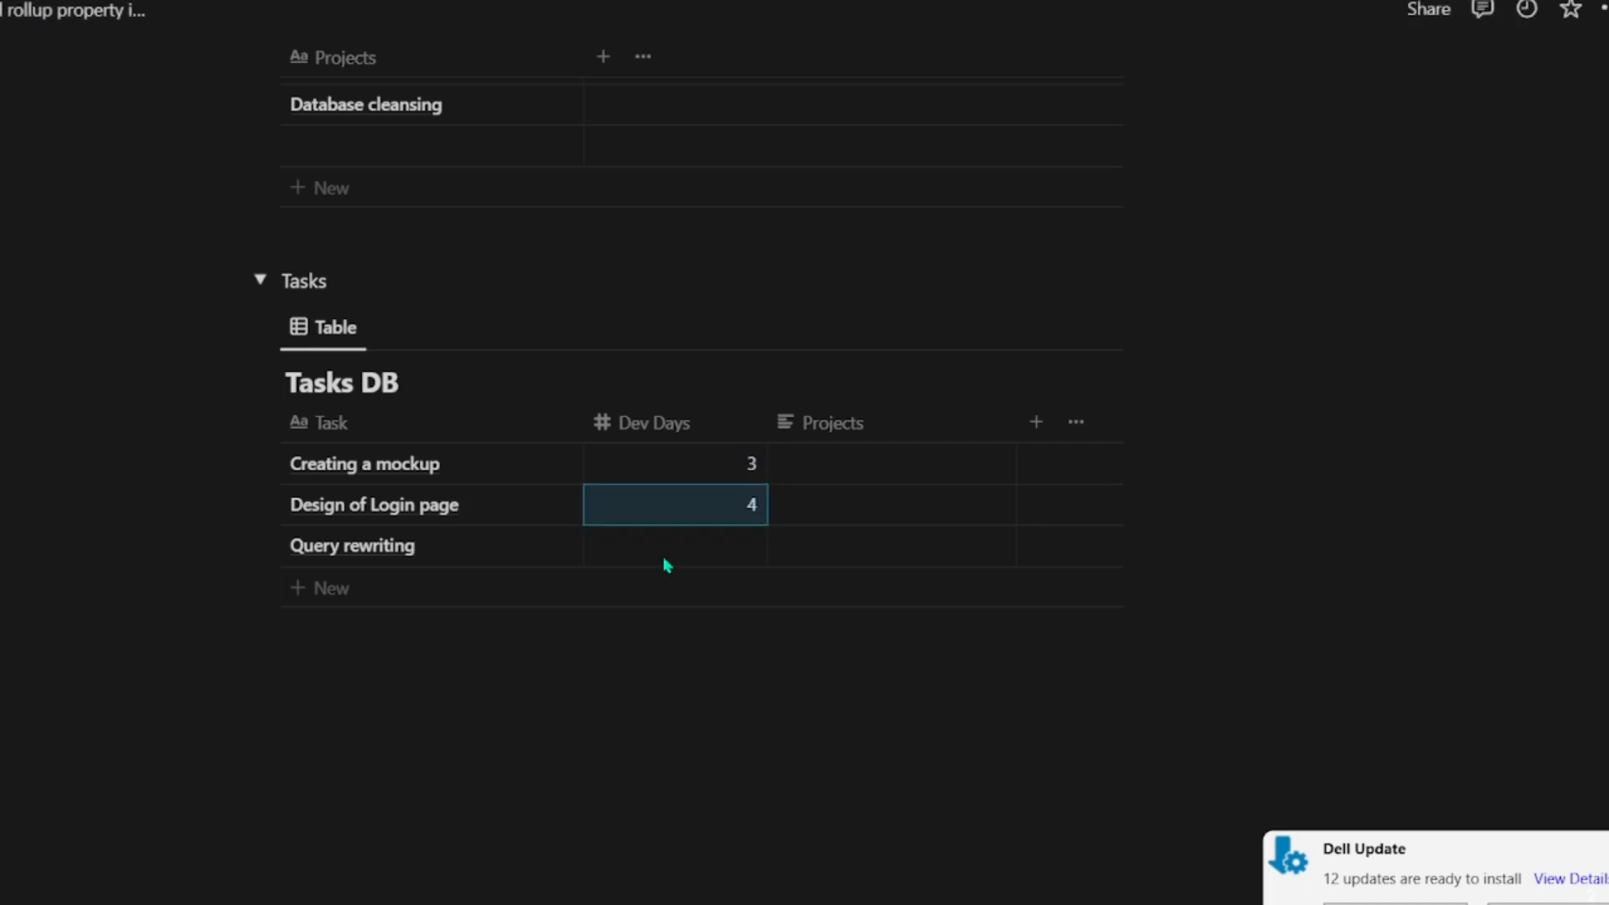
click(662, 556)
text(10)
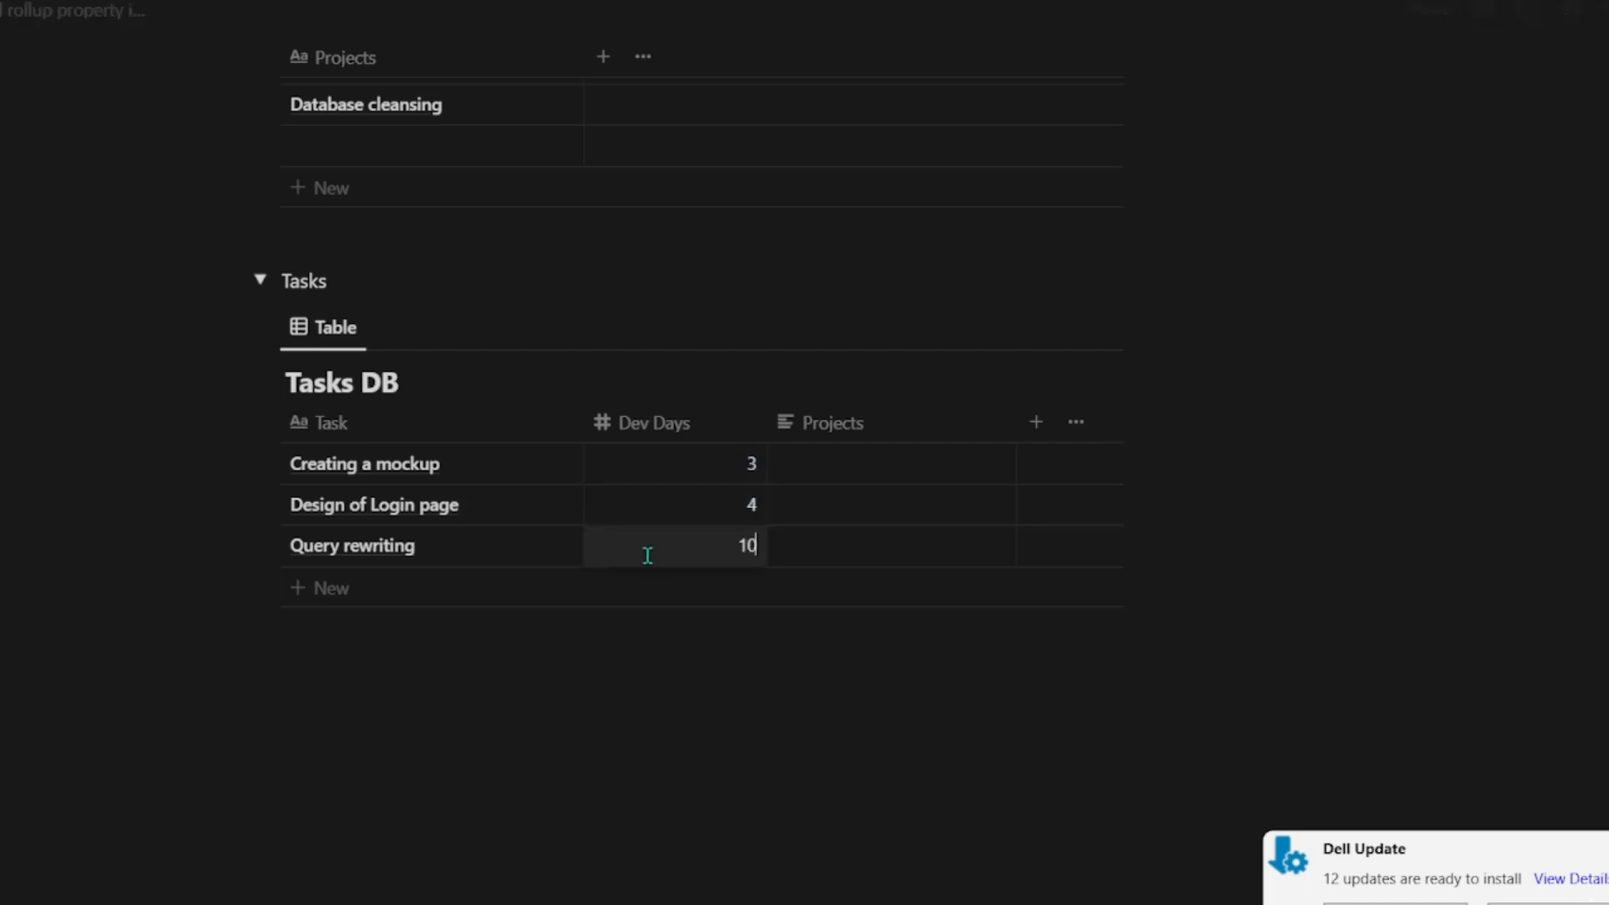
key(Return)
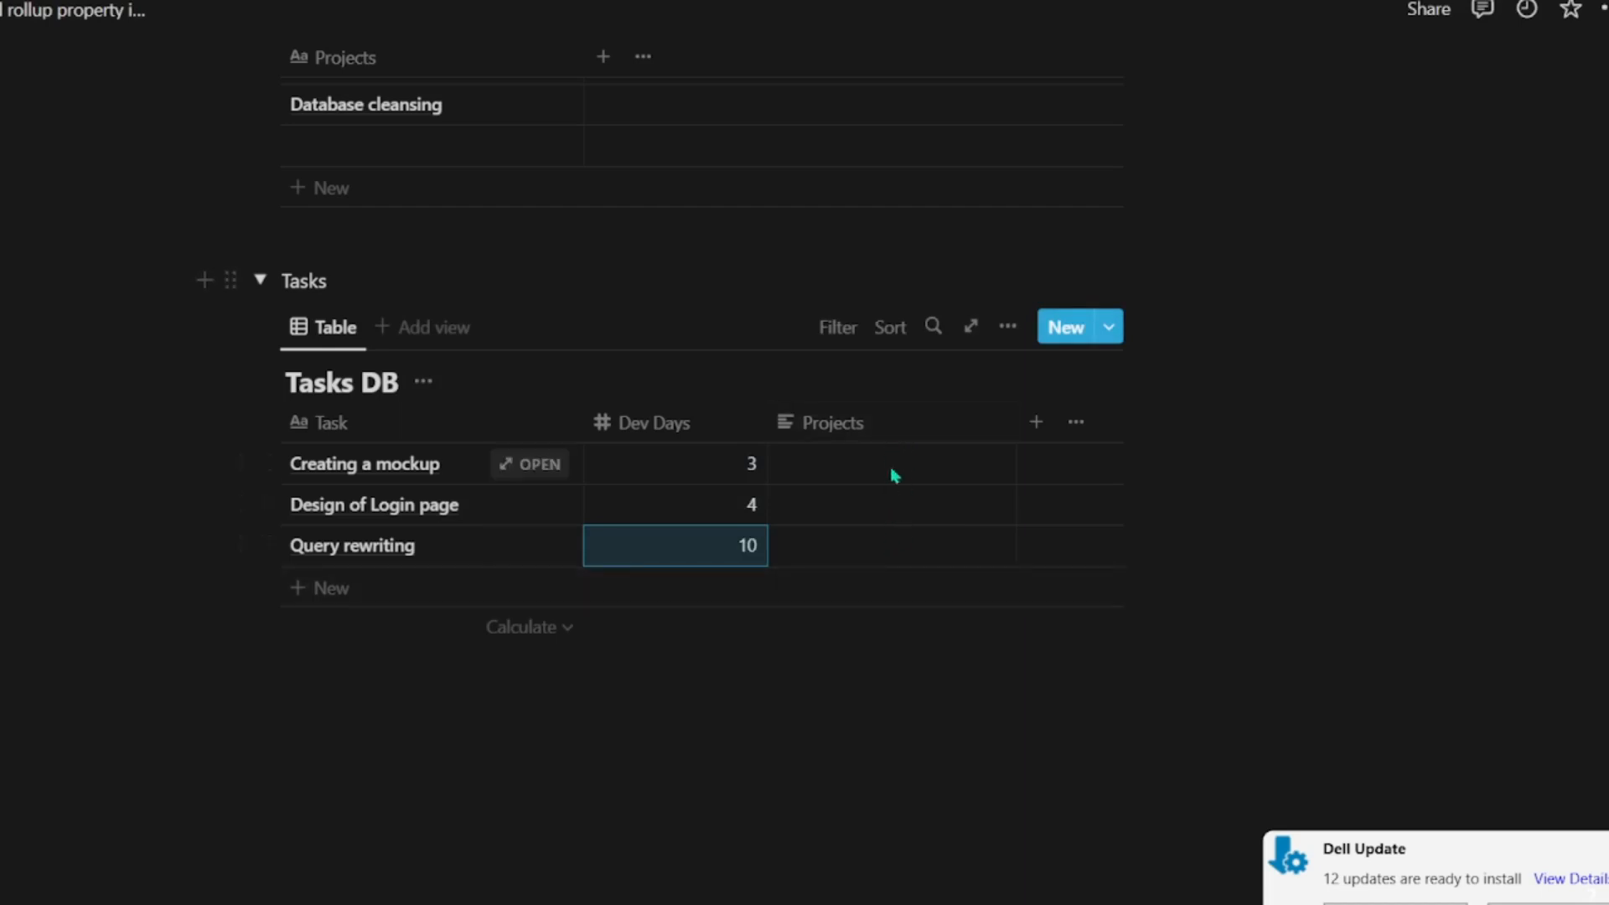
scroll(851, 555, up, 4)
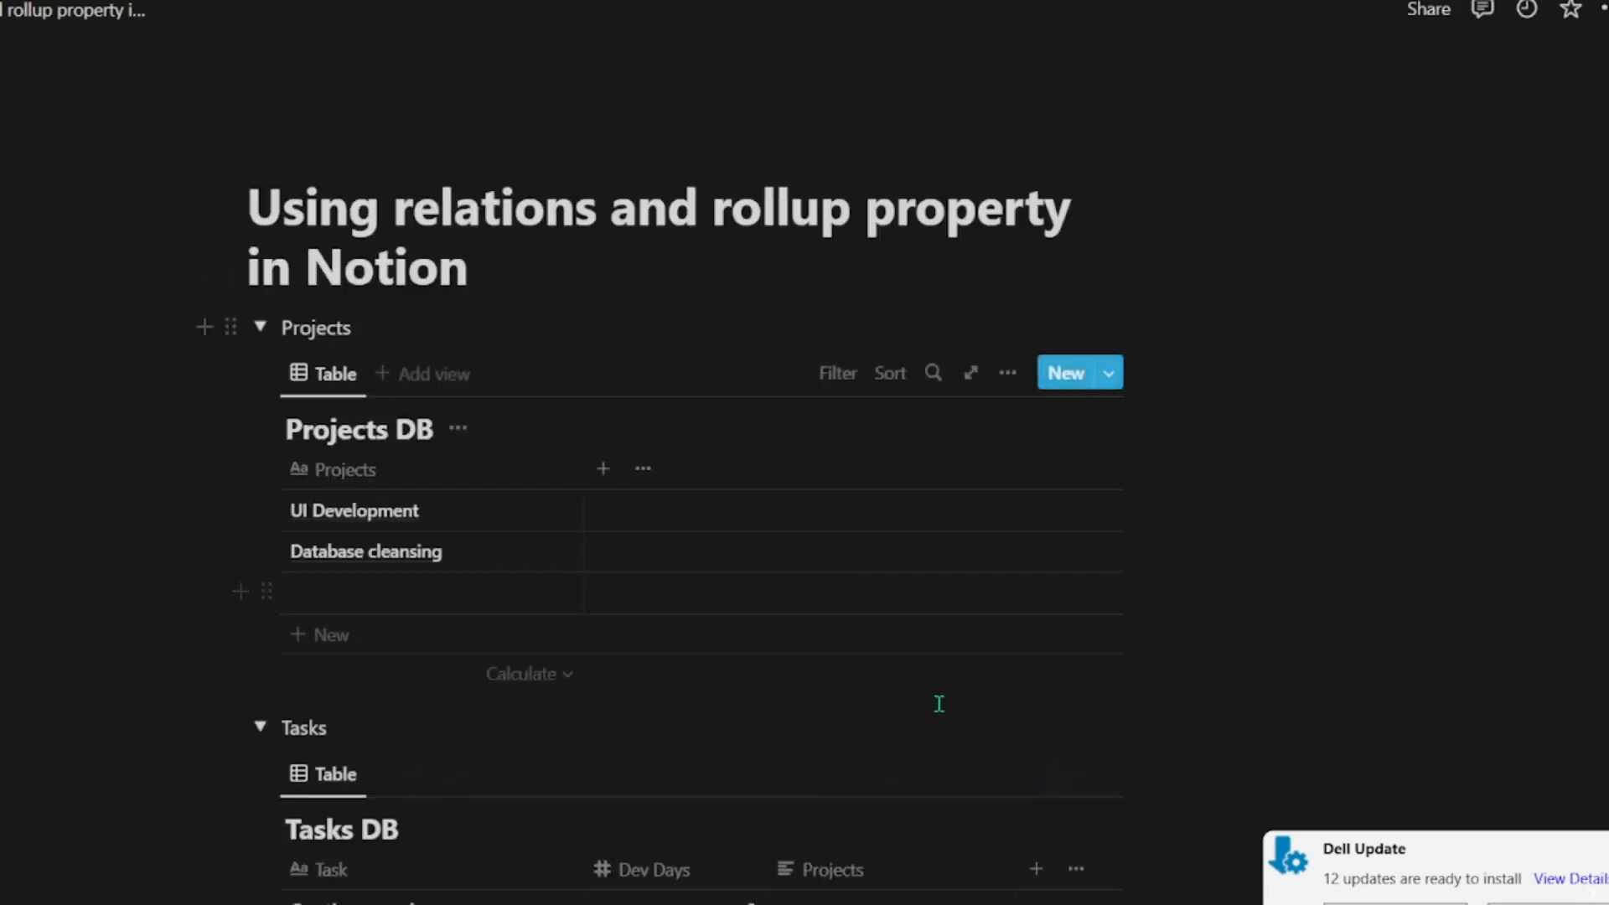
scroll(835, 828, down, 4)
scroll(970, 720, up, 5)
scroll(754, 513, down, 5)
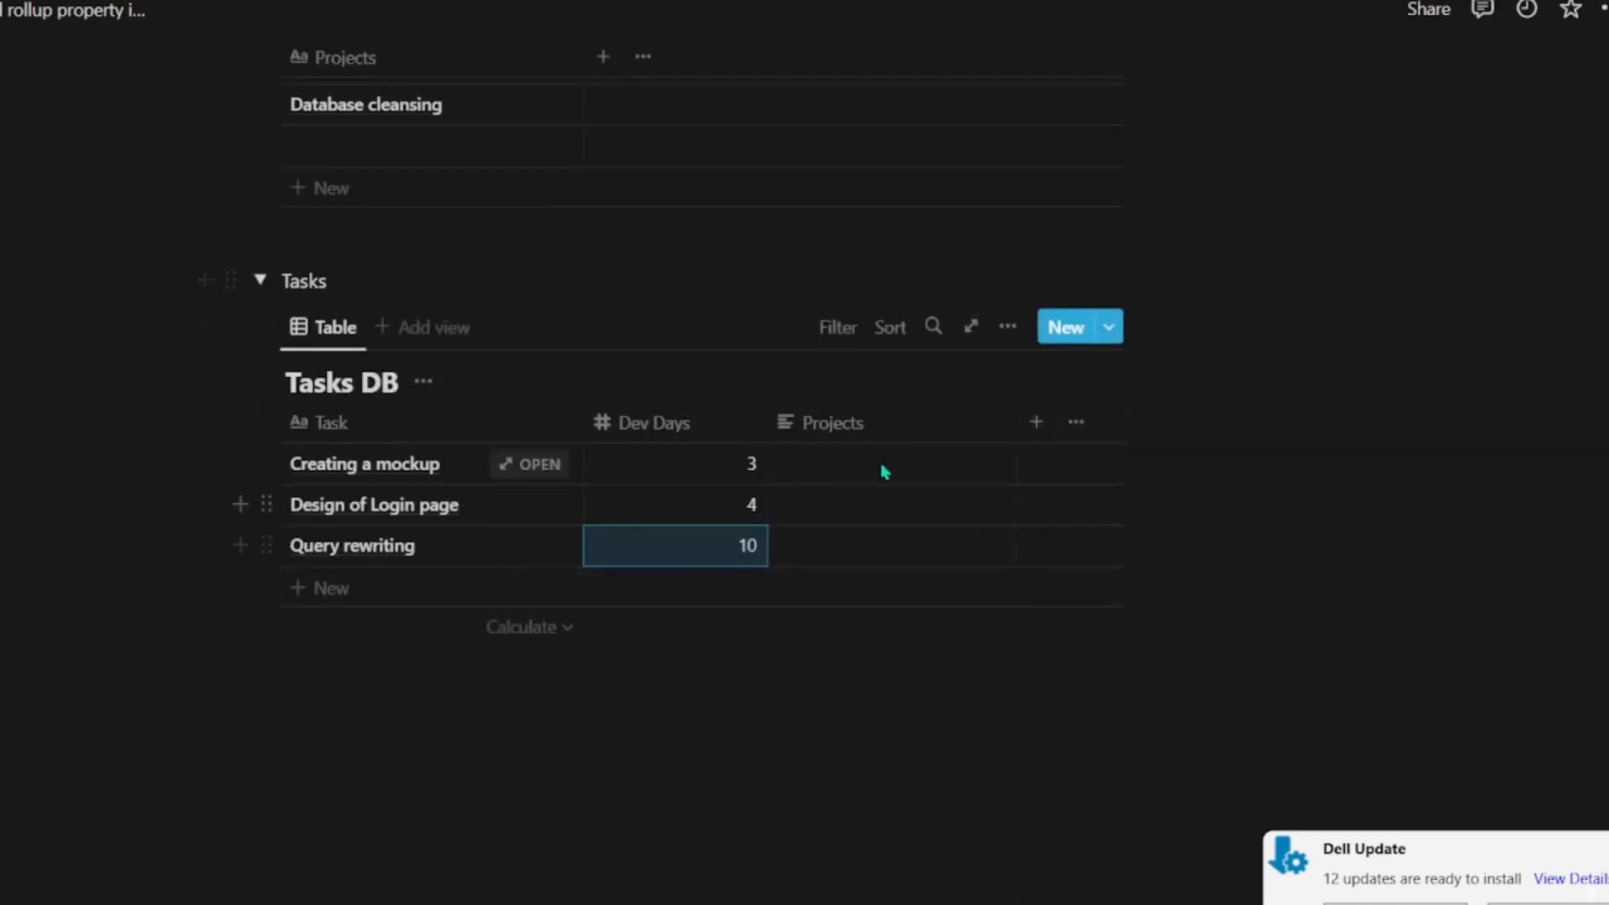
click(867, 432)
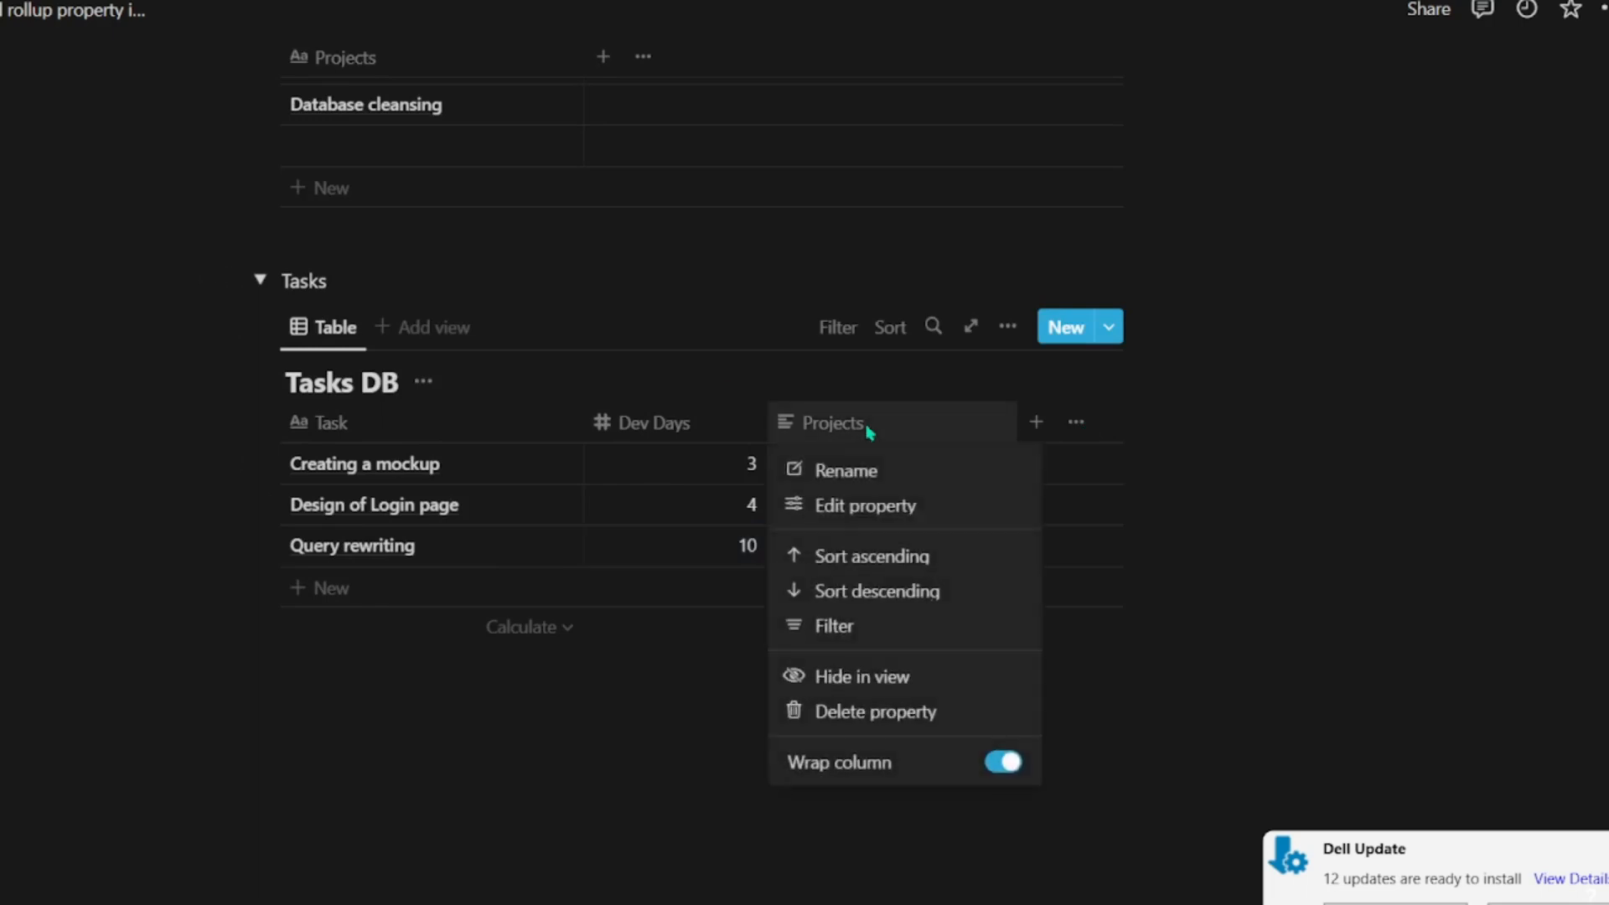
click(847, 514)
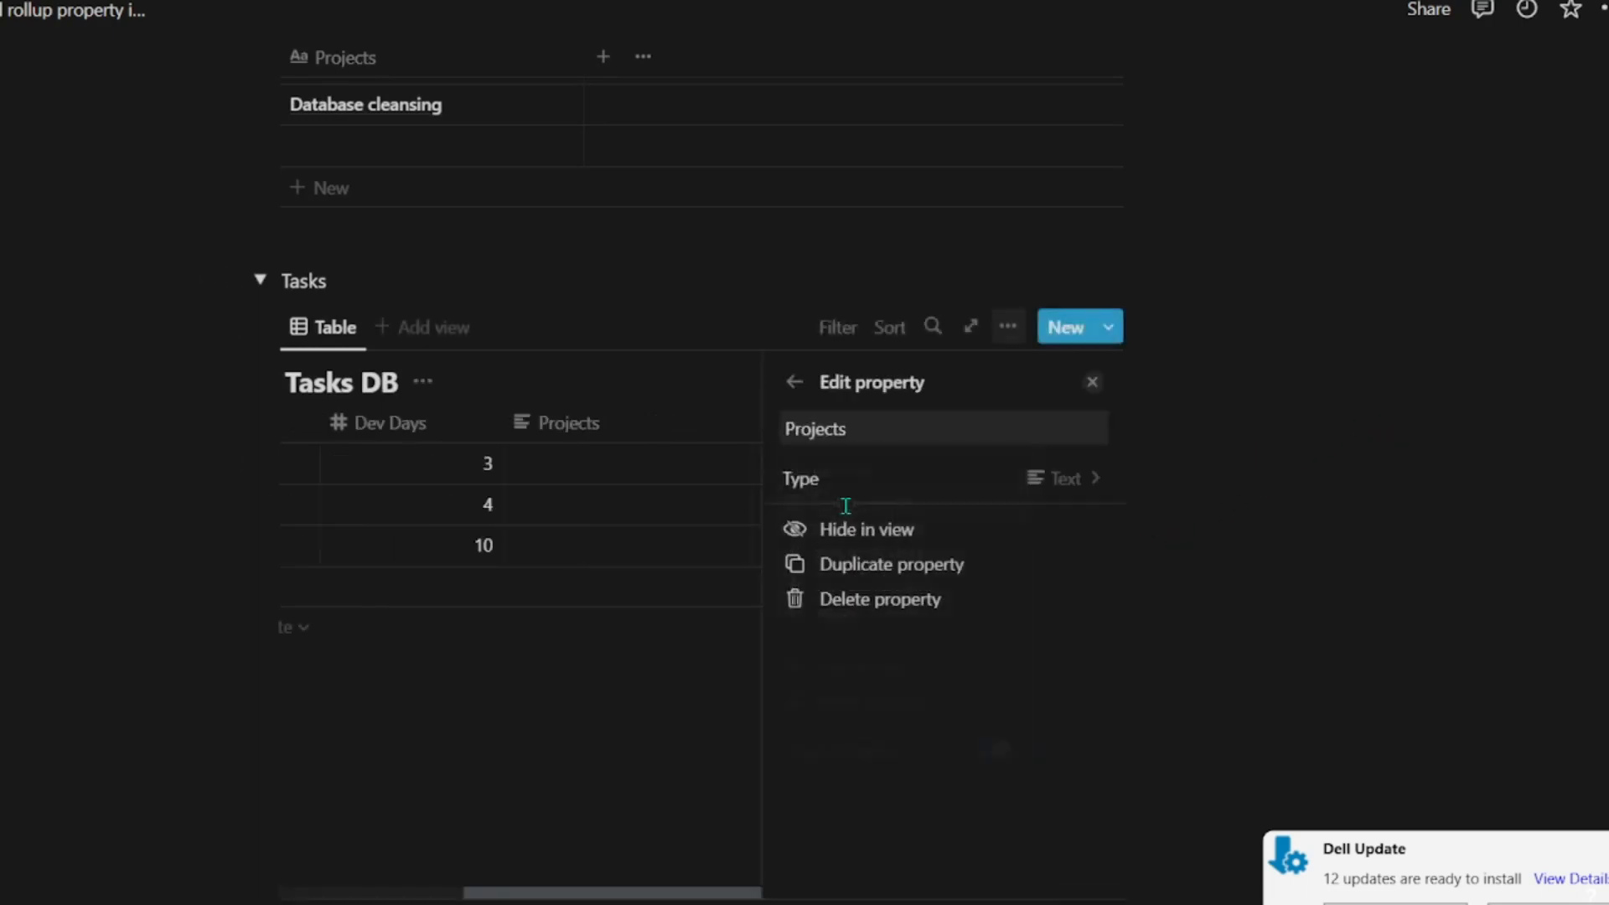
click(1063, 492)
scroll(1029, 657, down, 1)
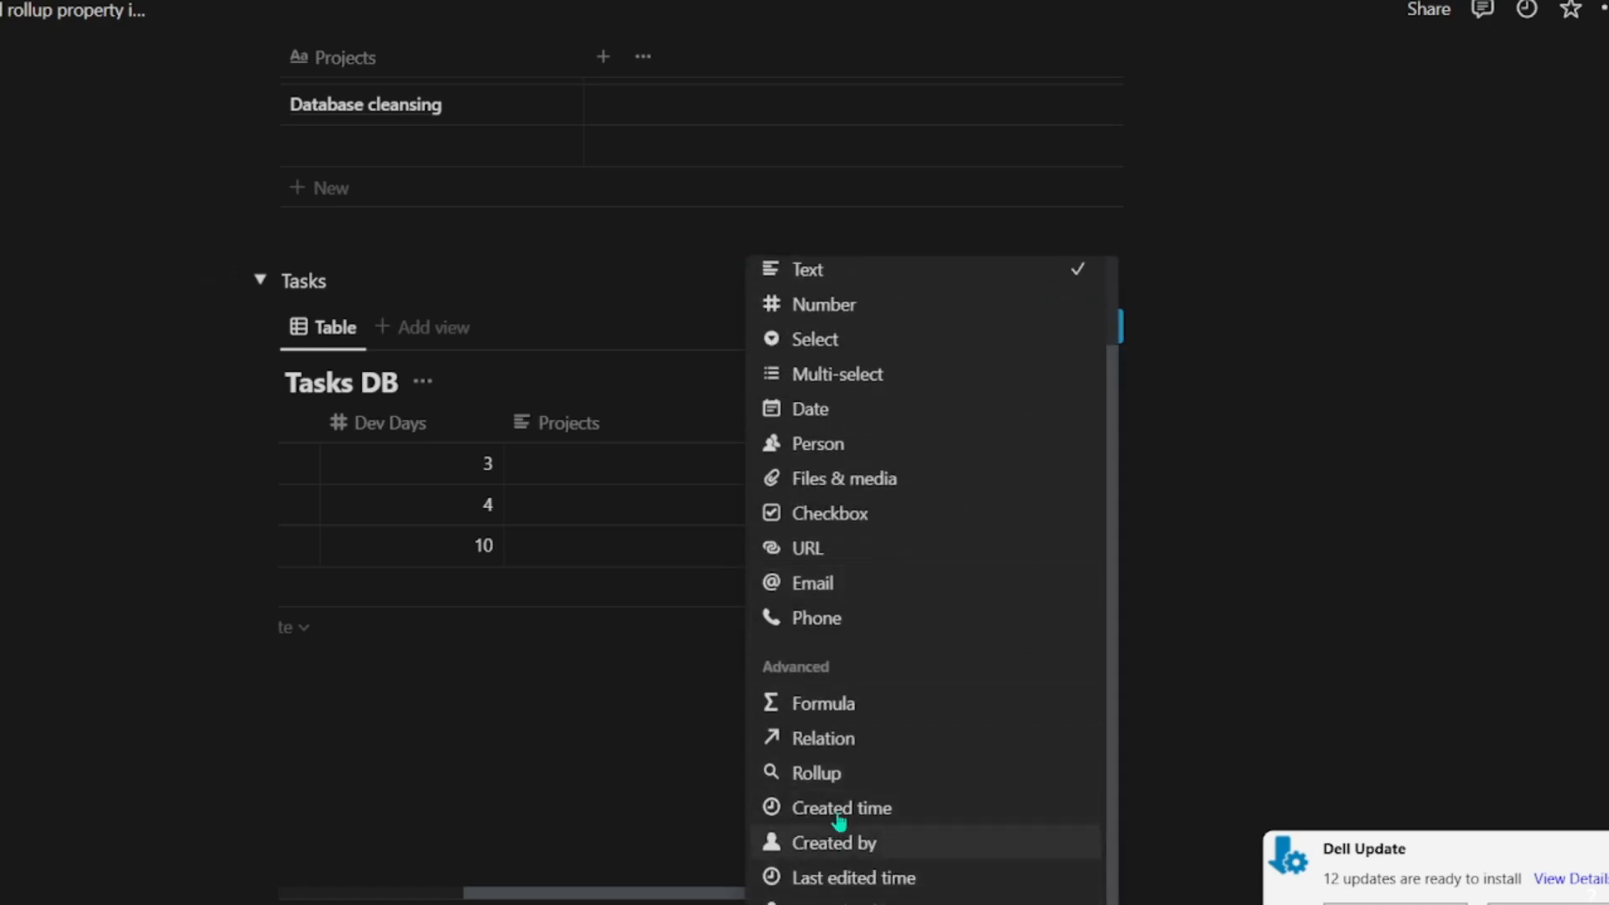
click(829, 740)
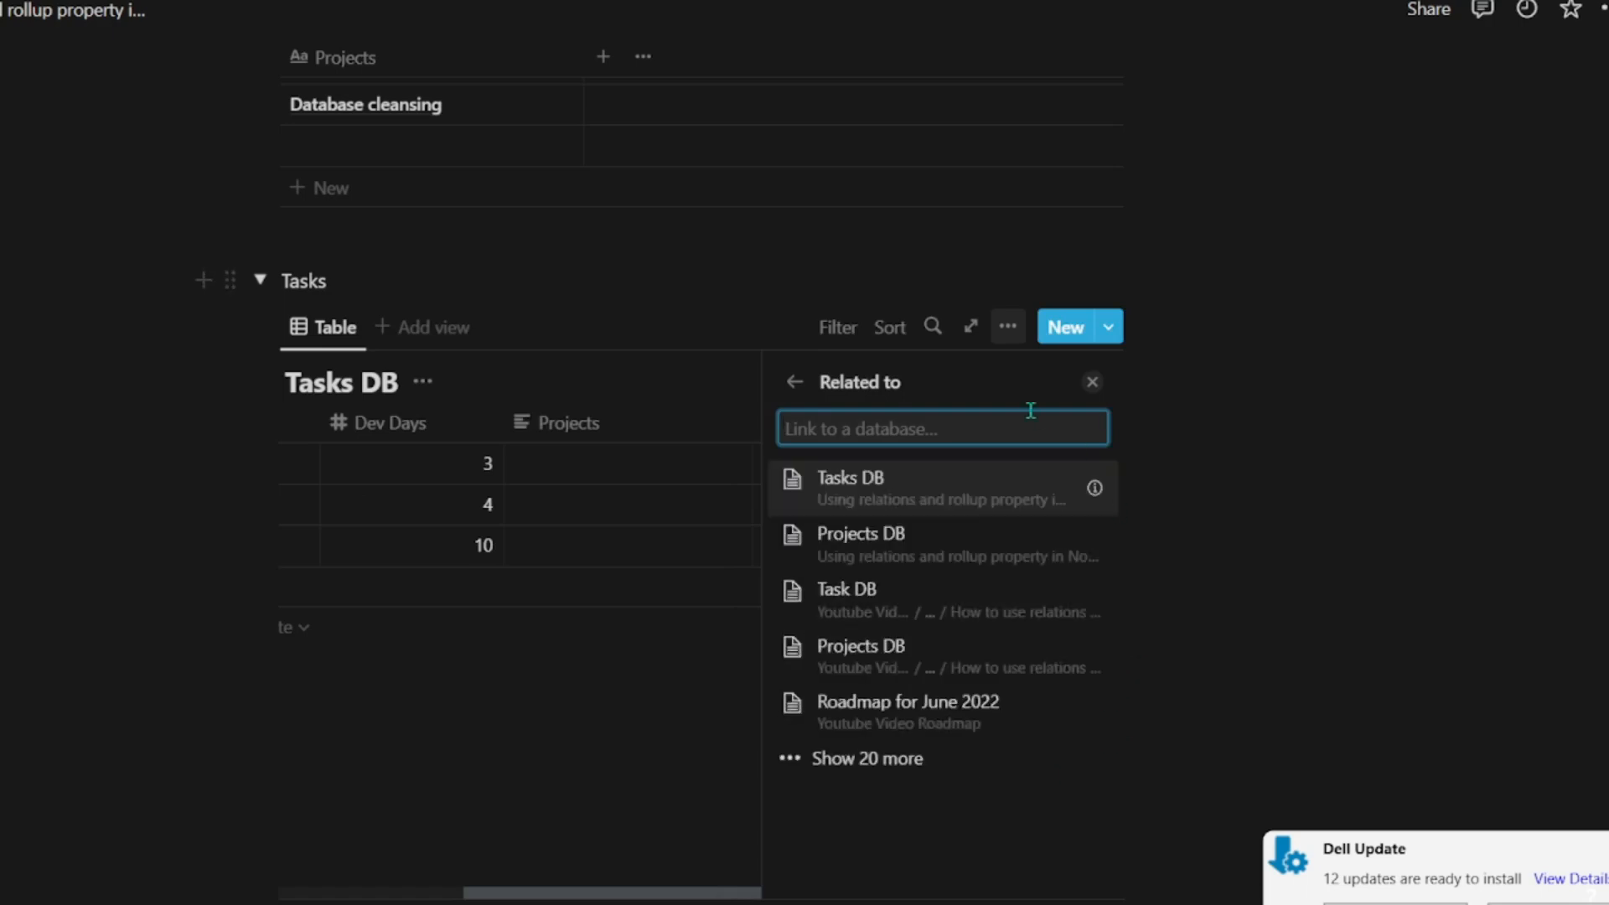
click(822, 431)
text(proj)
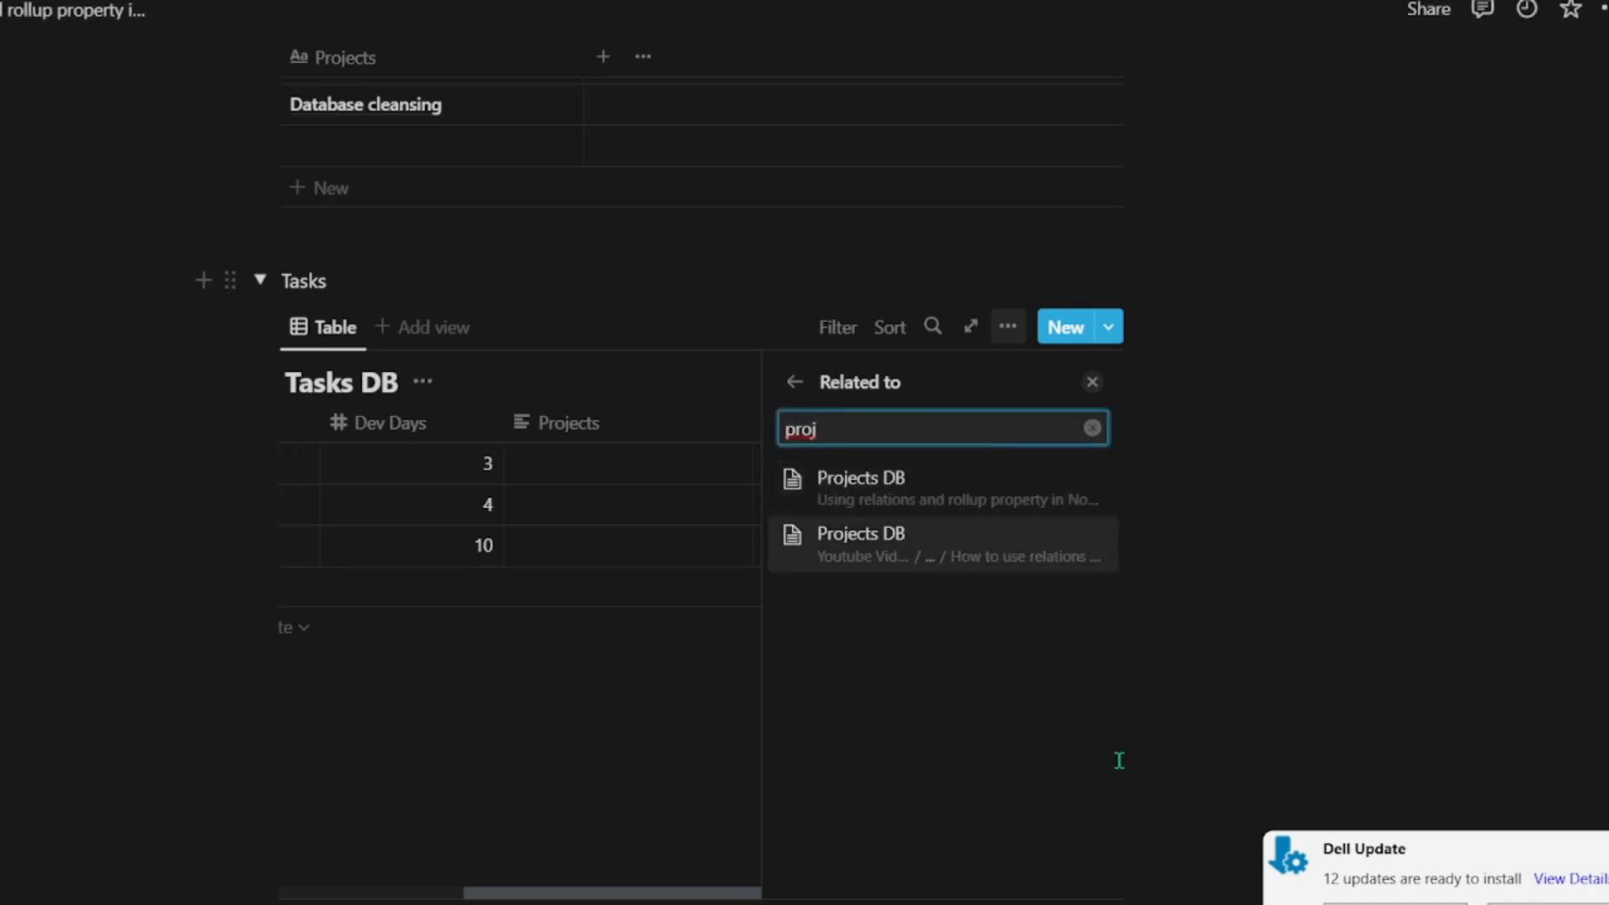
click(1008, 503)
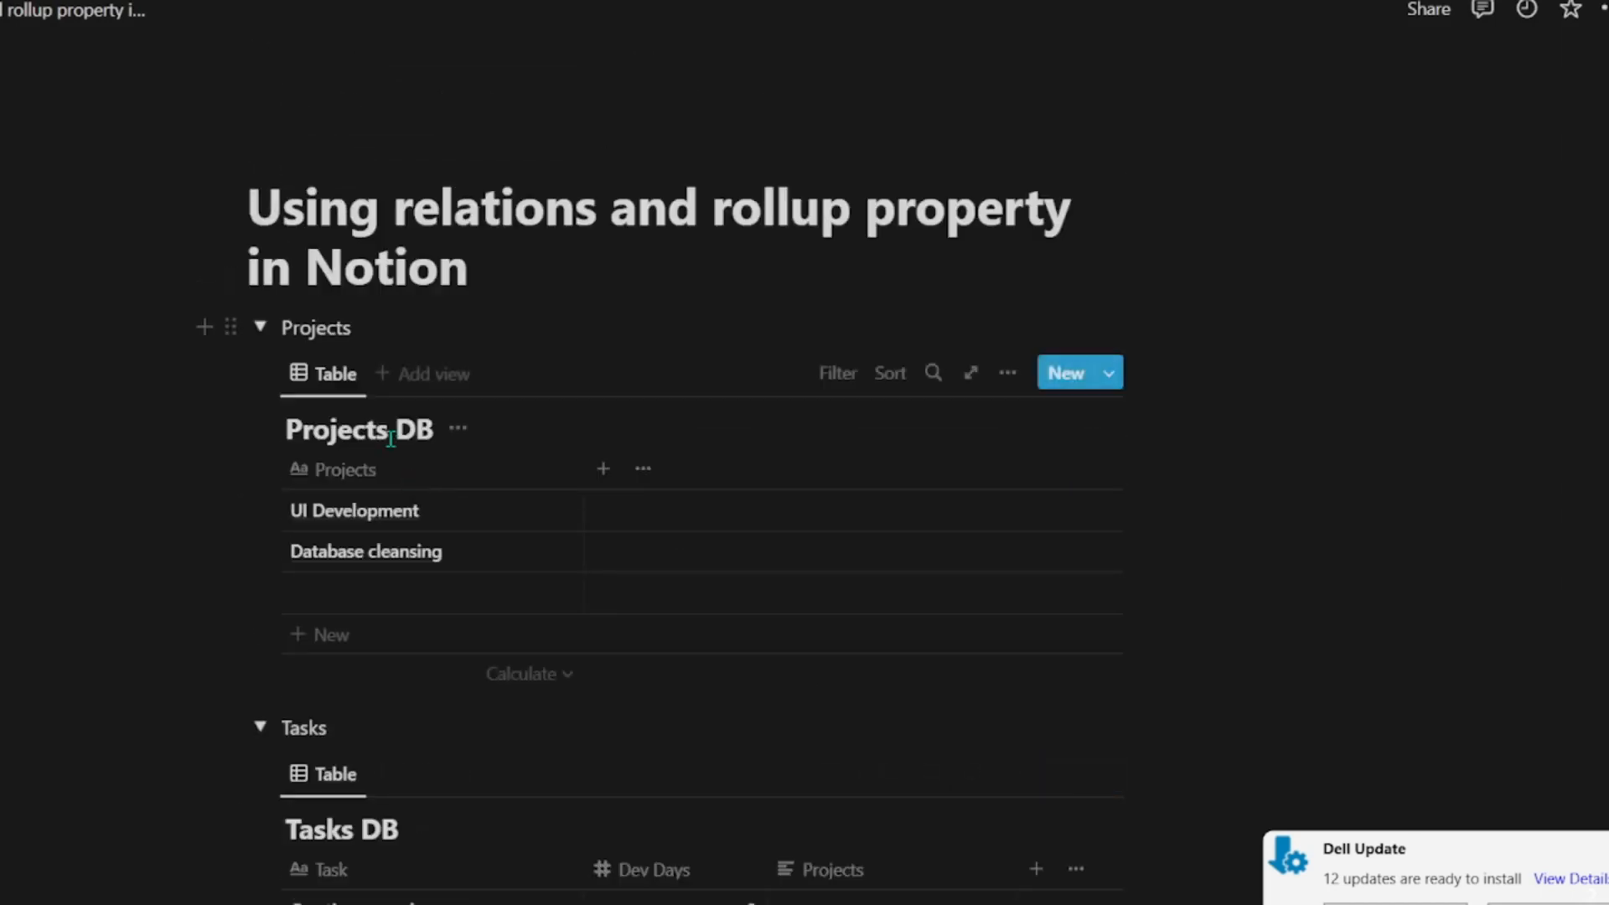
Step: Rename the database Projects DB as "Projects 1 DB"
text(1)
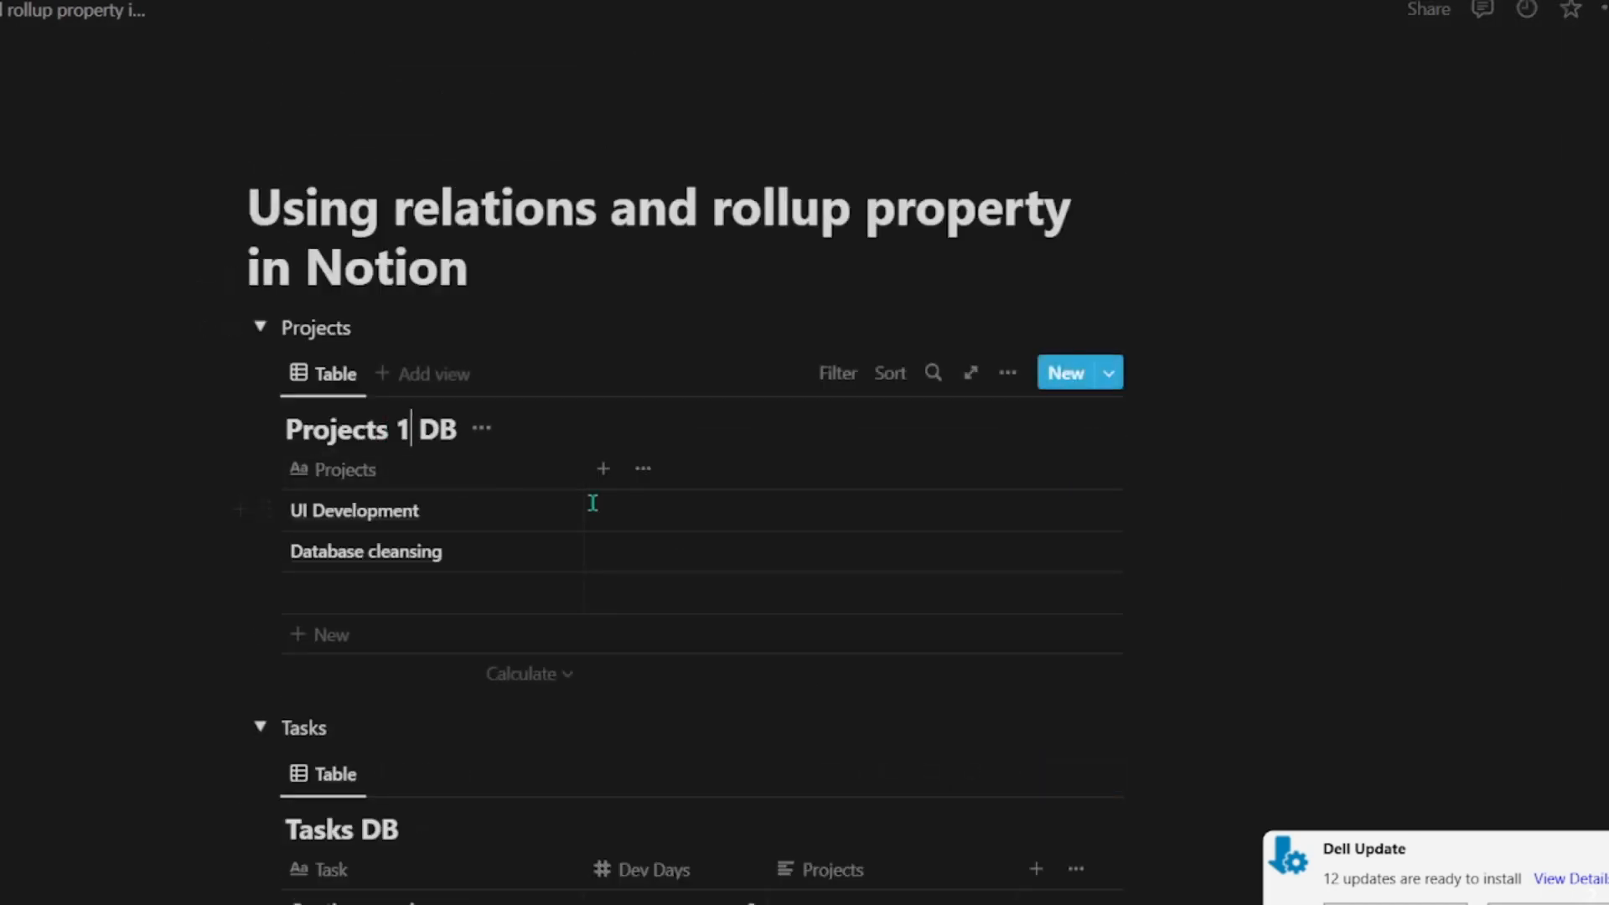
click(1253, 640)
Step: Change the Projects property in Tasks DB to a Relation linked to Projects 1 DB and add the relation
scroll(1224, 637, down, 5)
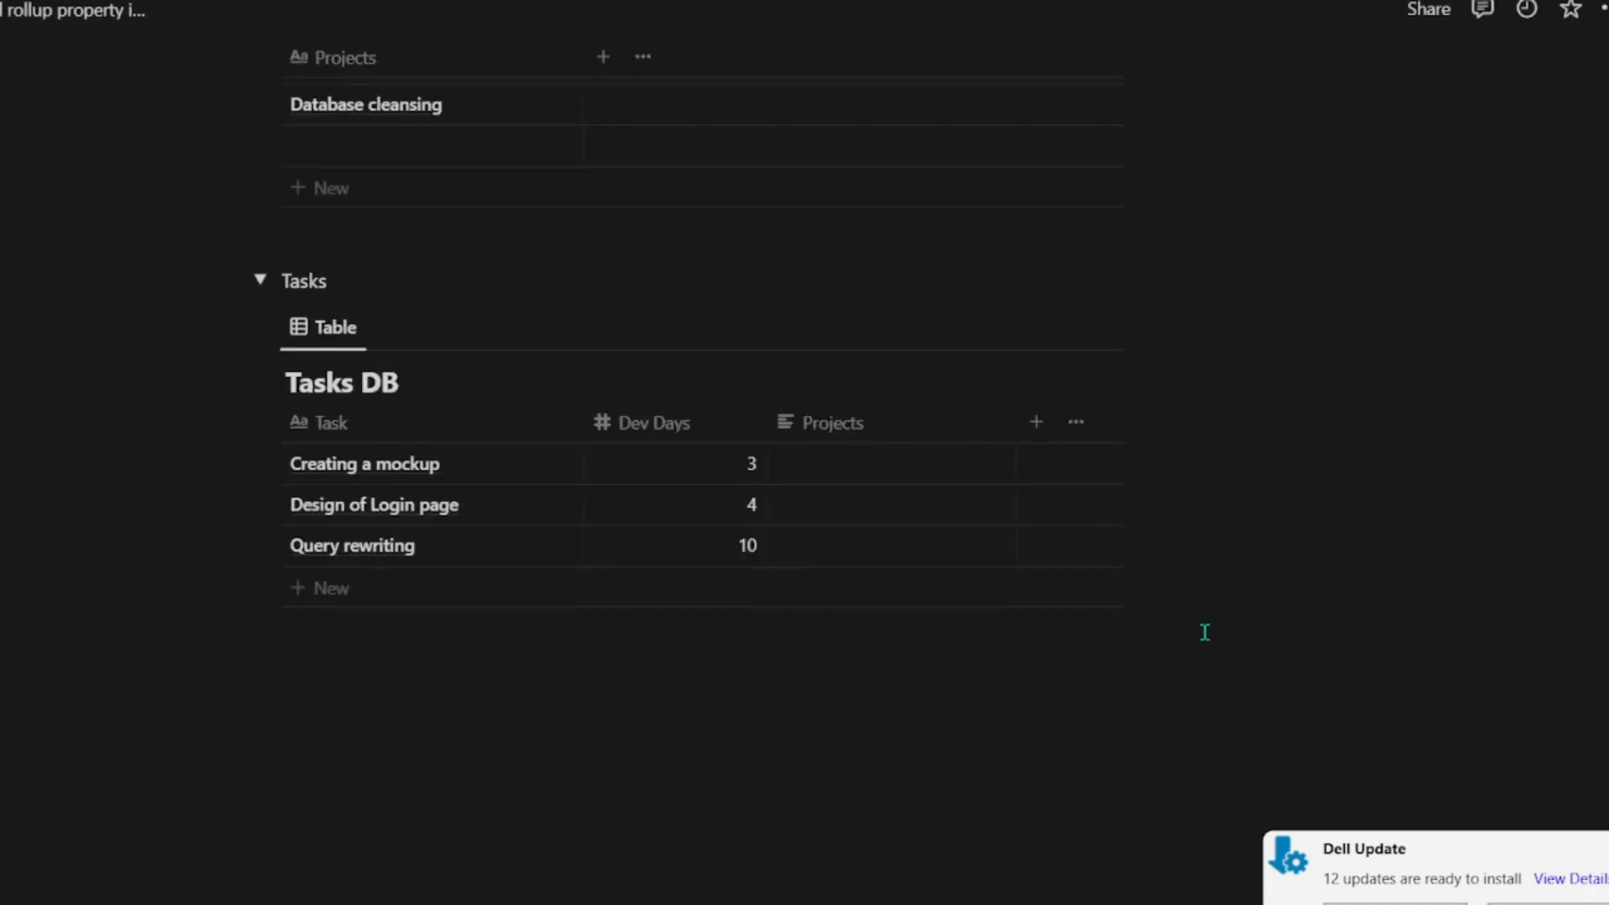
click(880, 426)
click(883, 526)
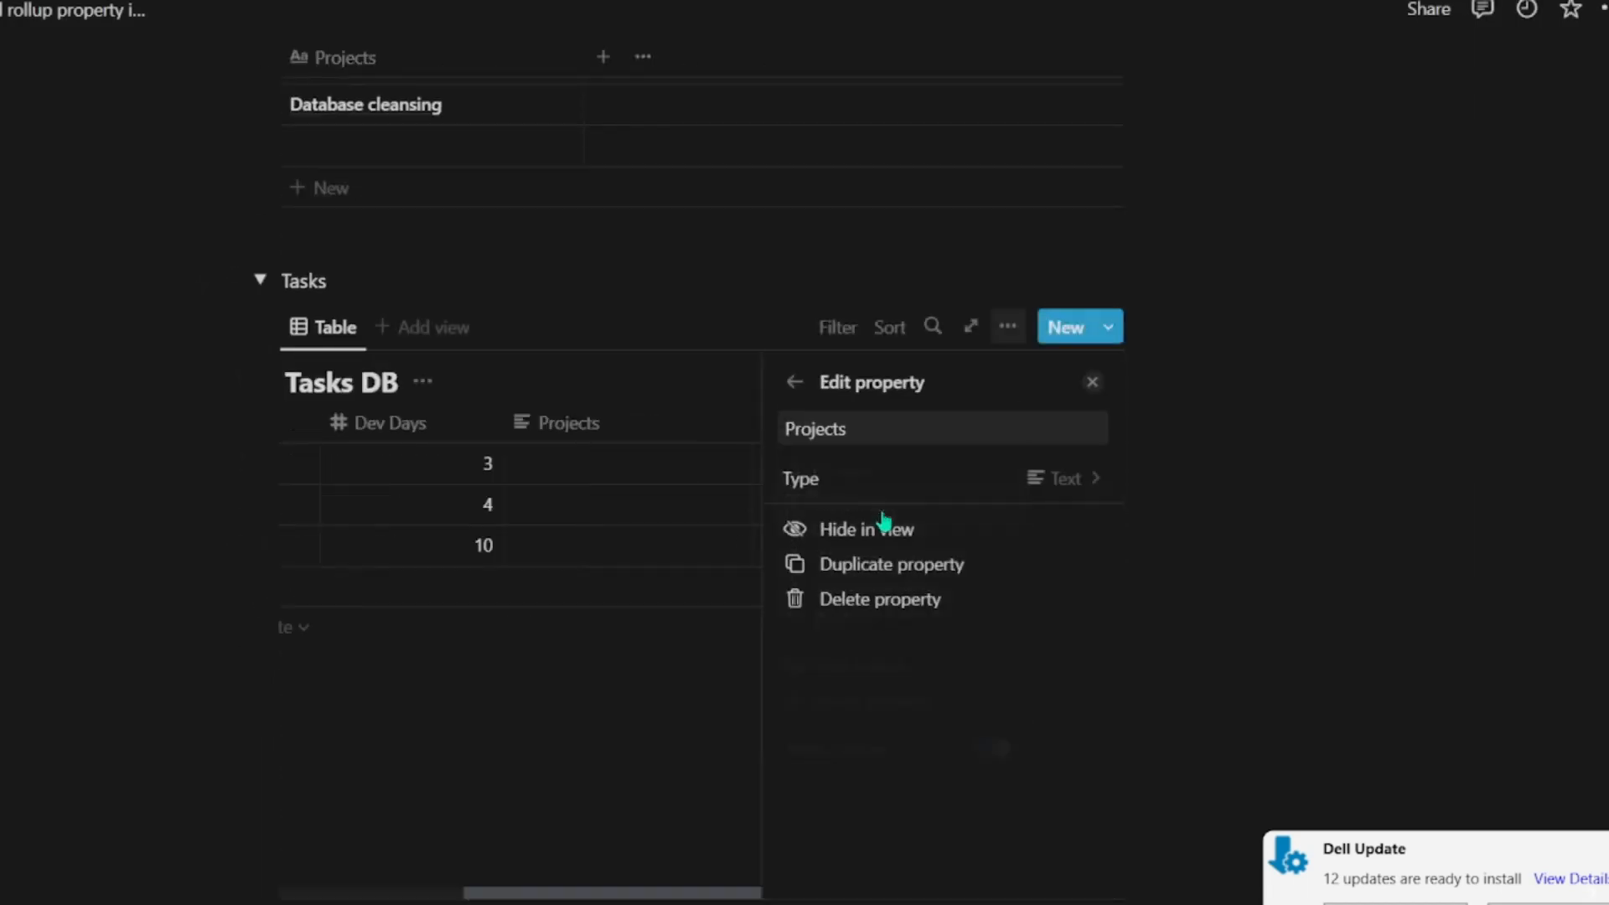
click(1038, 489)
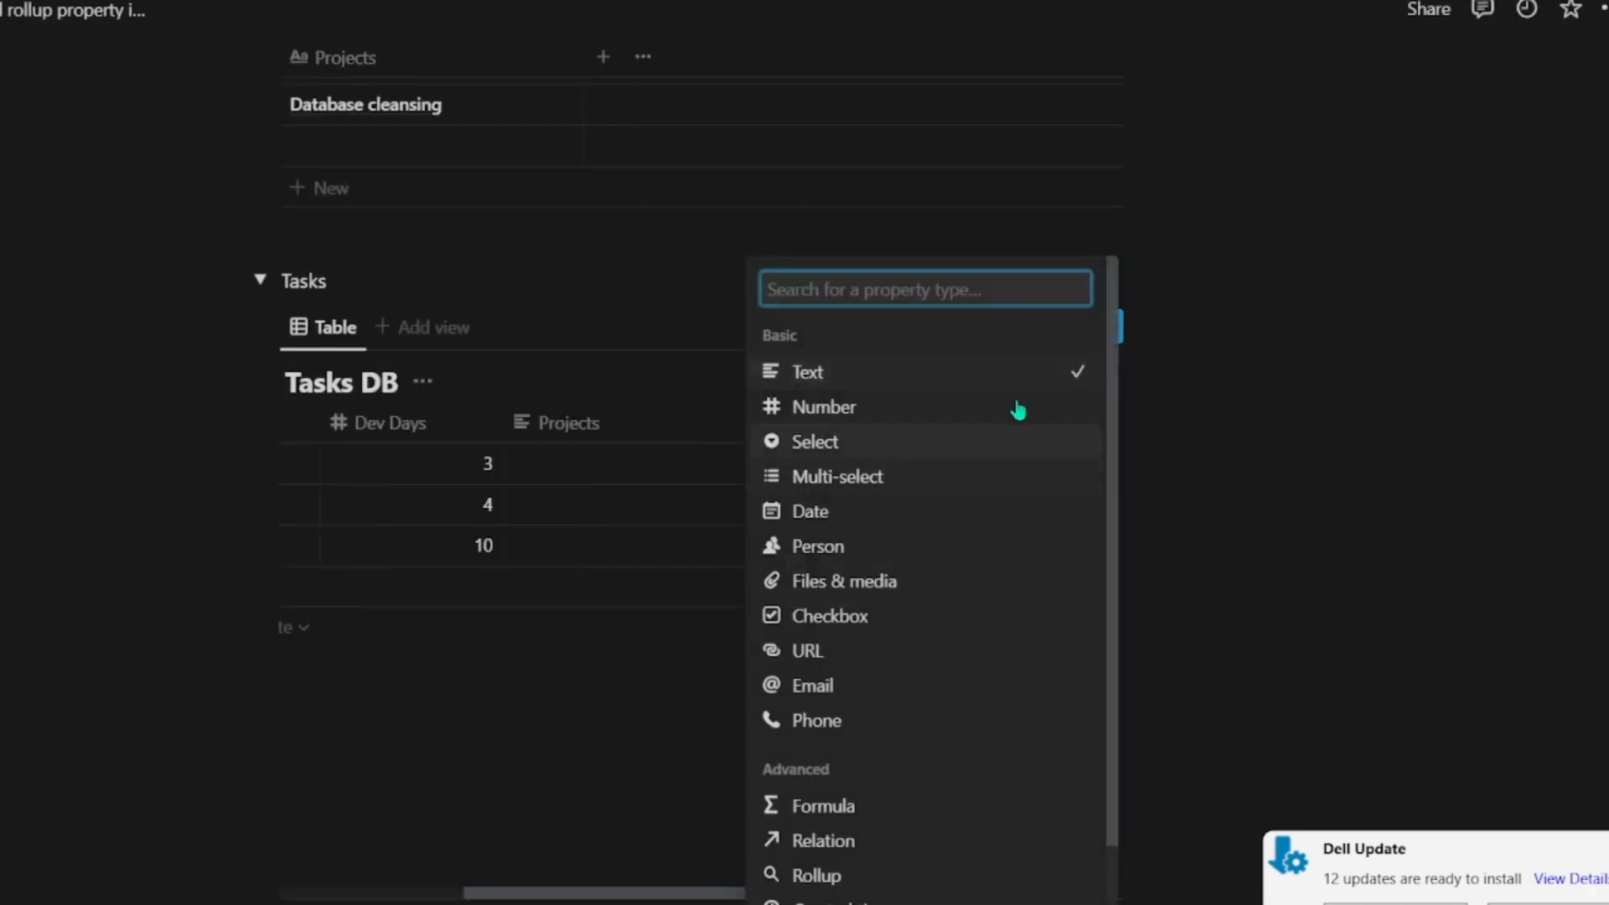
scroll(1042, 657, down, 1)
click(955, 739)
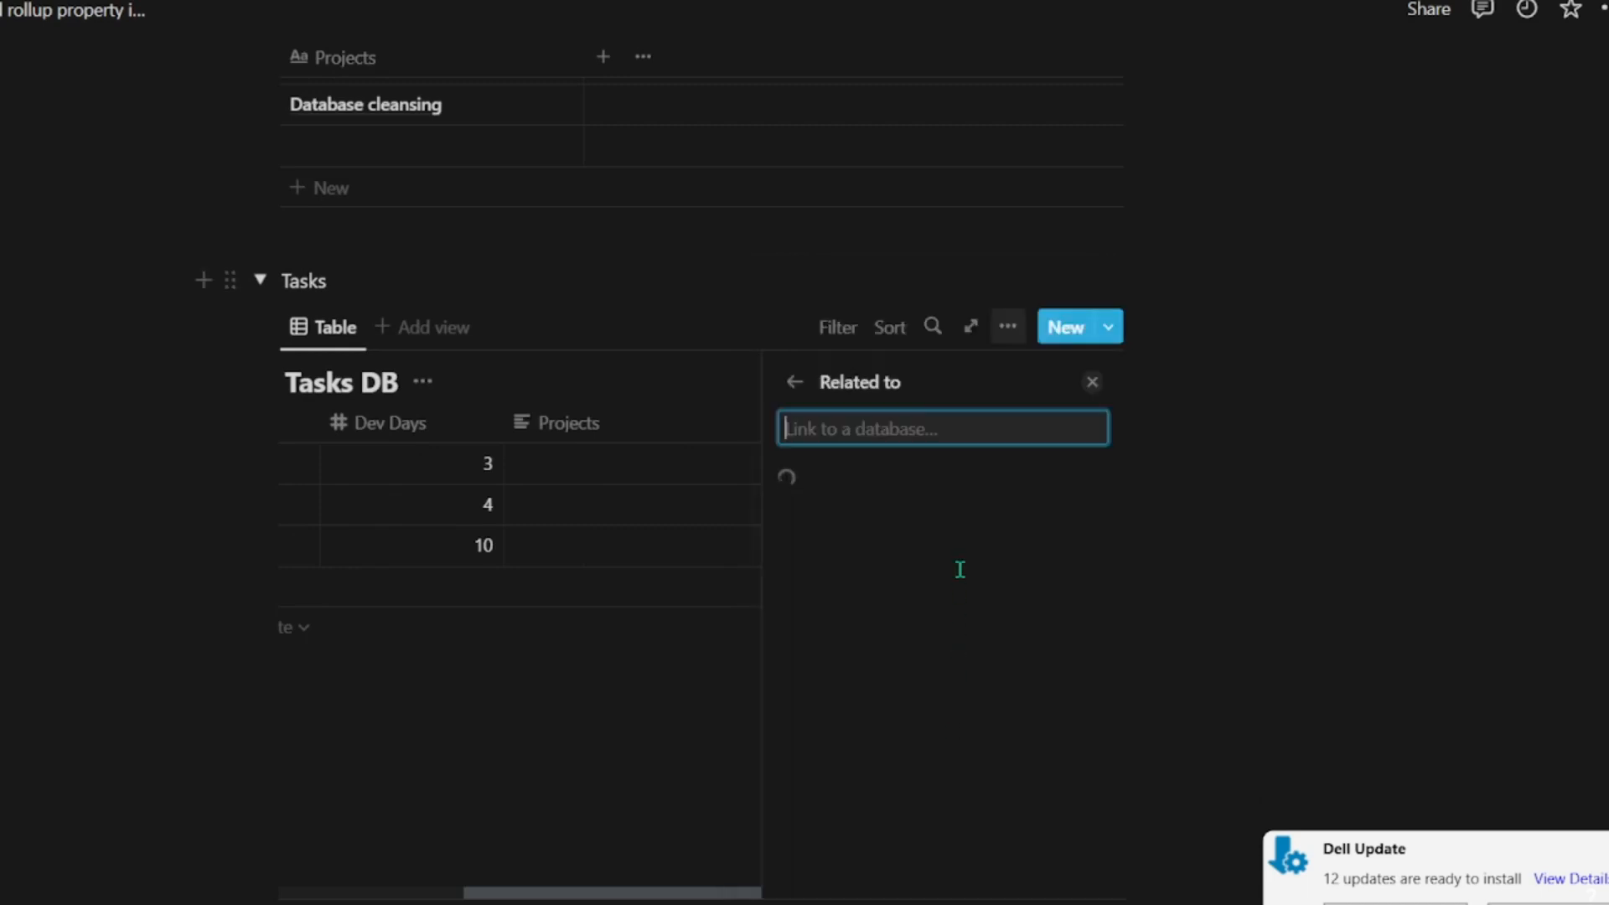
click(918, 549)
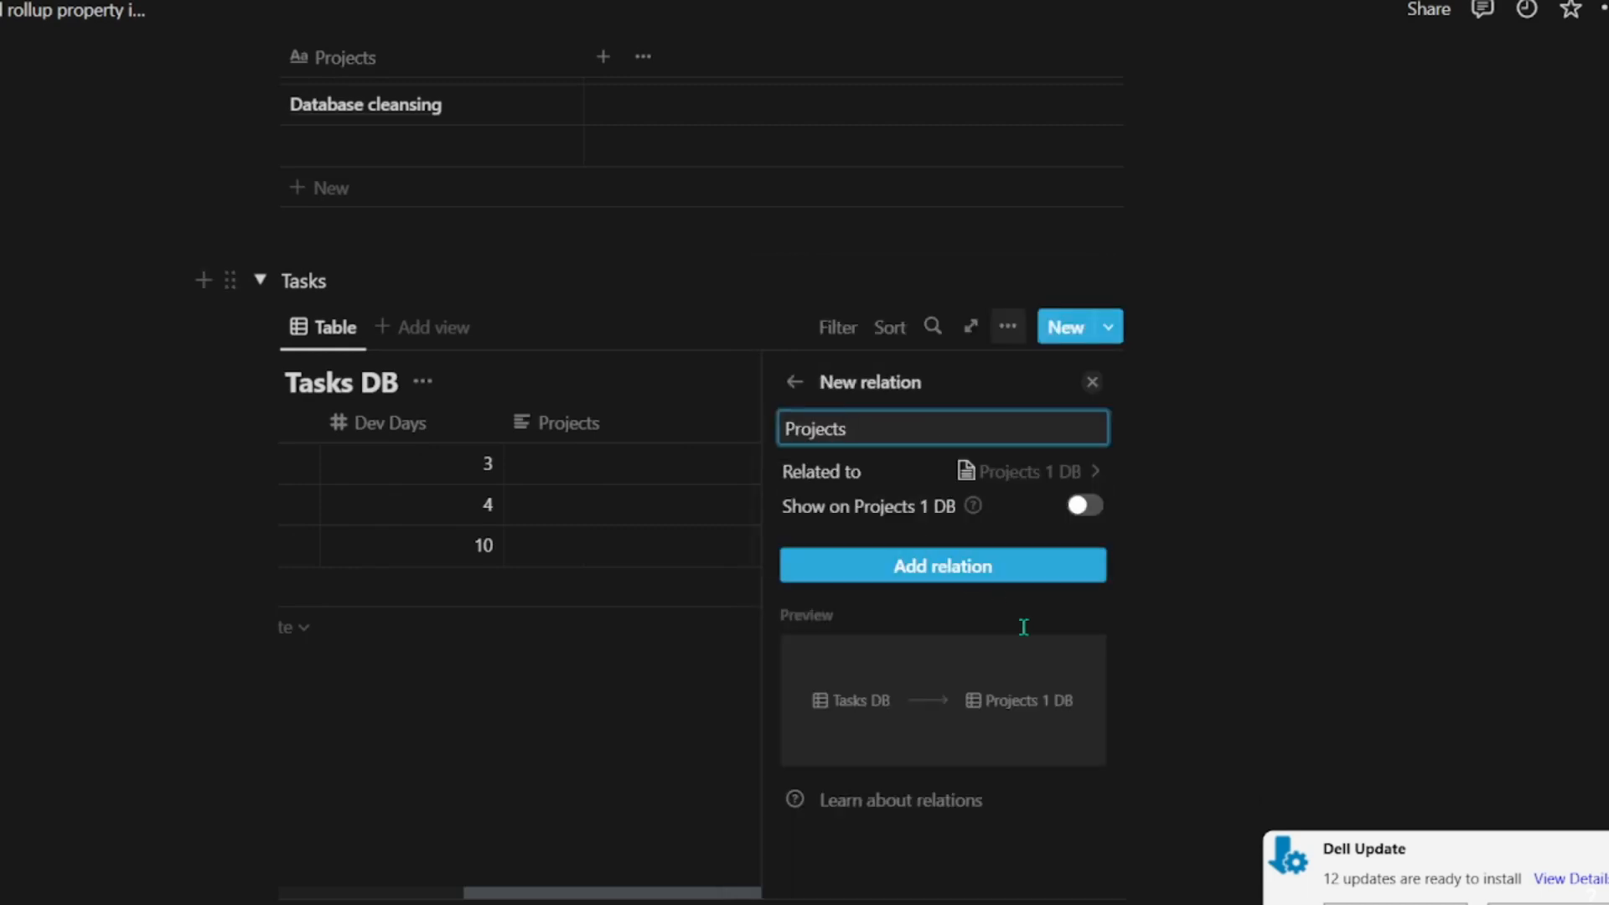
click(993, 568)
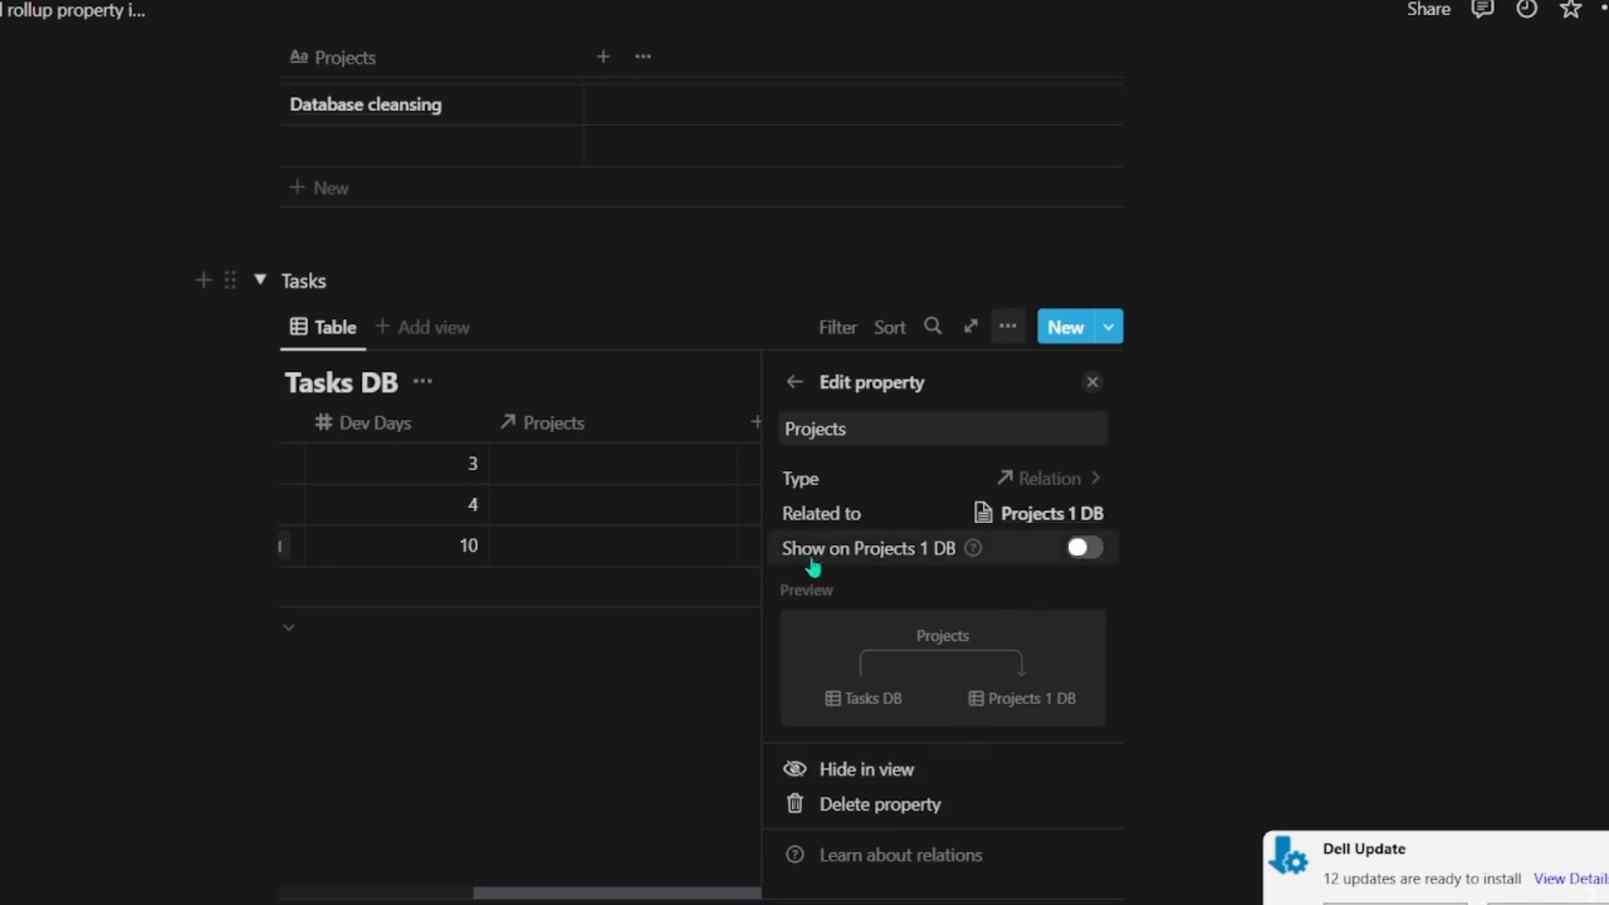
Step: Enable showing the relation on Projects 1 DB and update it to make it two-way
click(1090, 549)
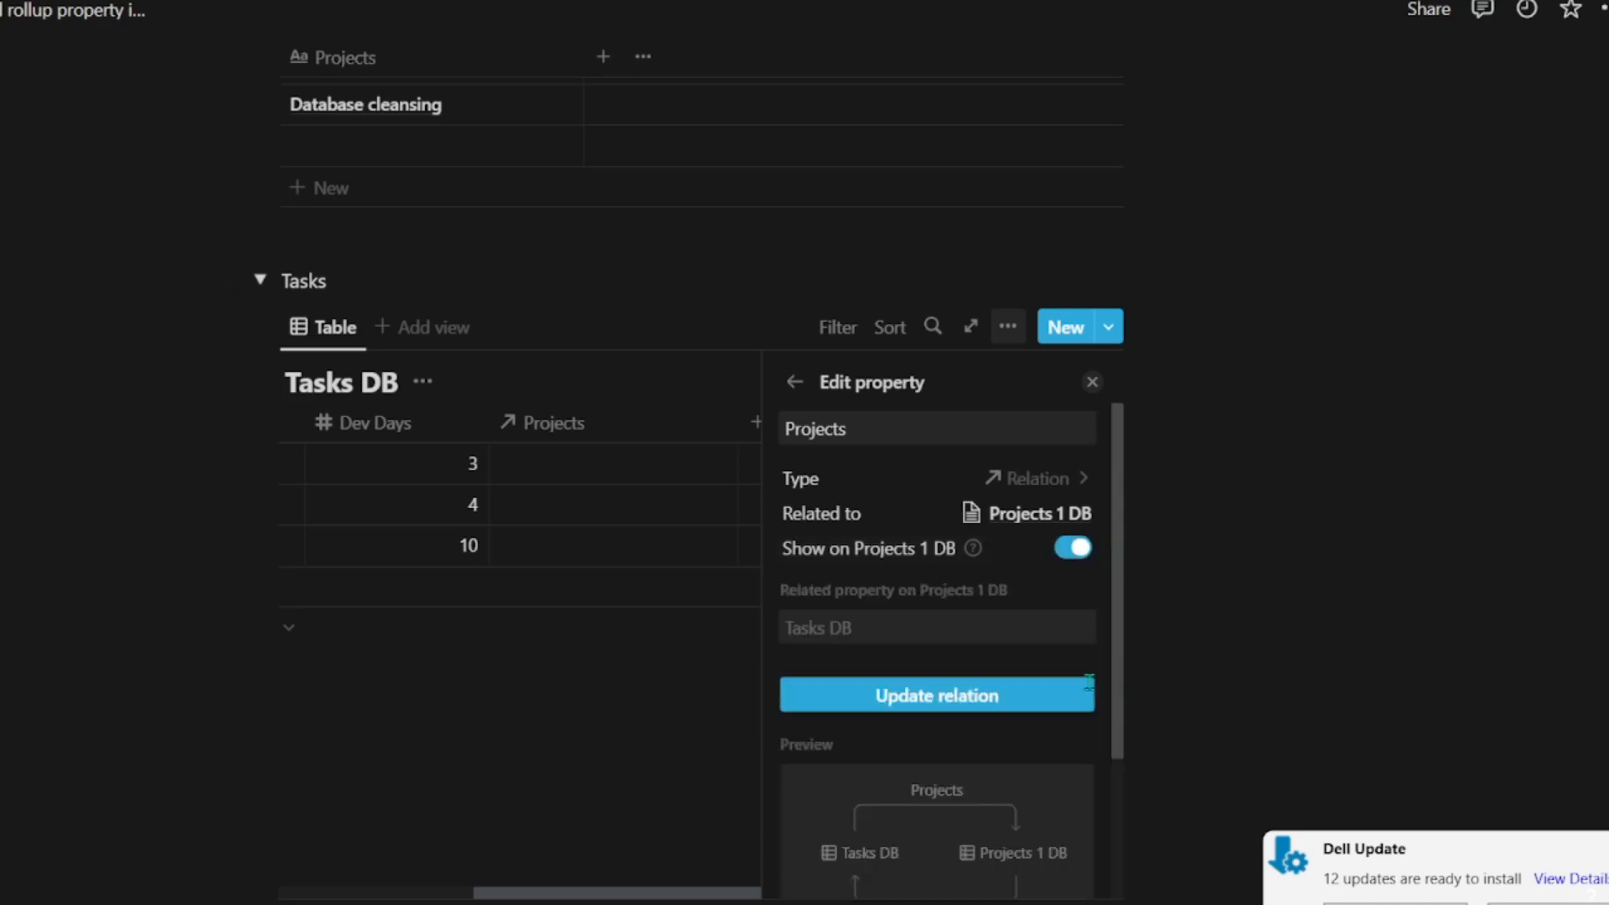
click(1000, 694)
click(1306, 571)
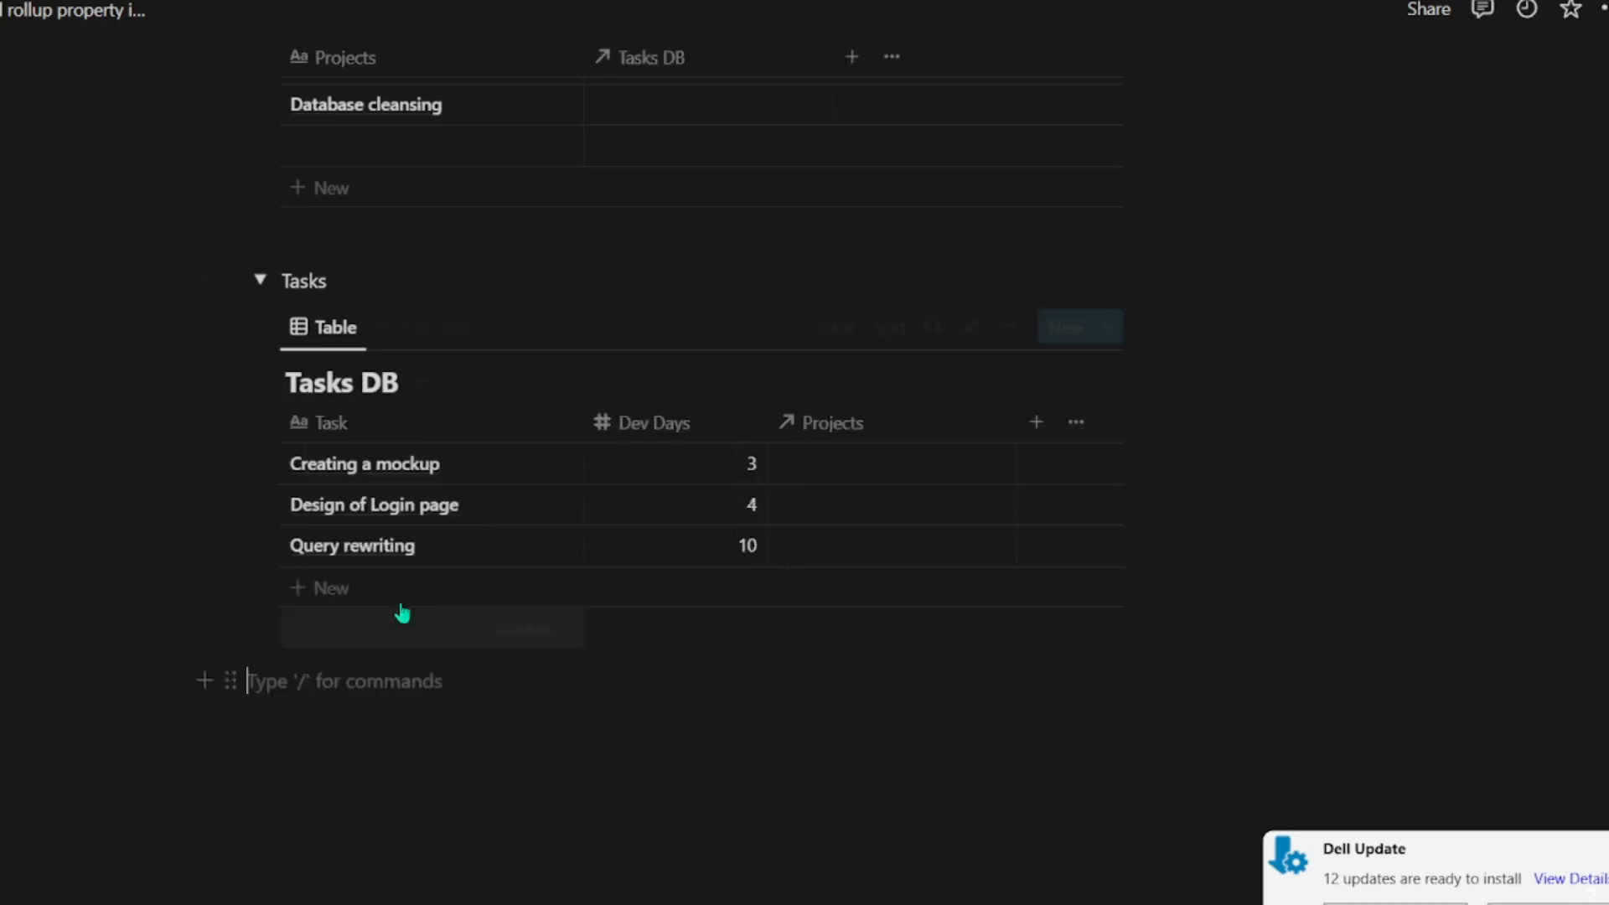
Step: Link the Creating a mockup task to the UI Development project in the Projects relation of Tasks DB
scroll(794, 561, up, 5)
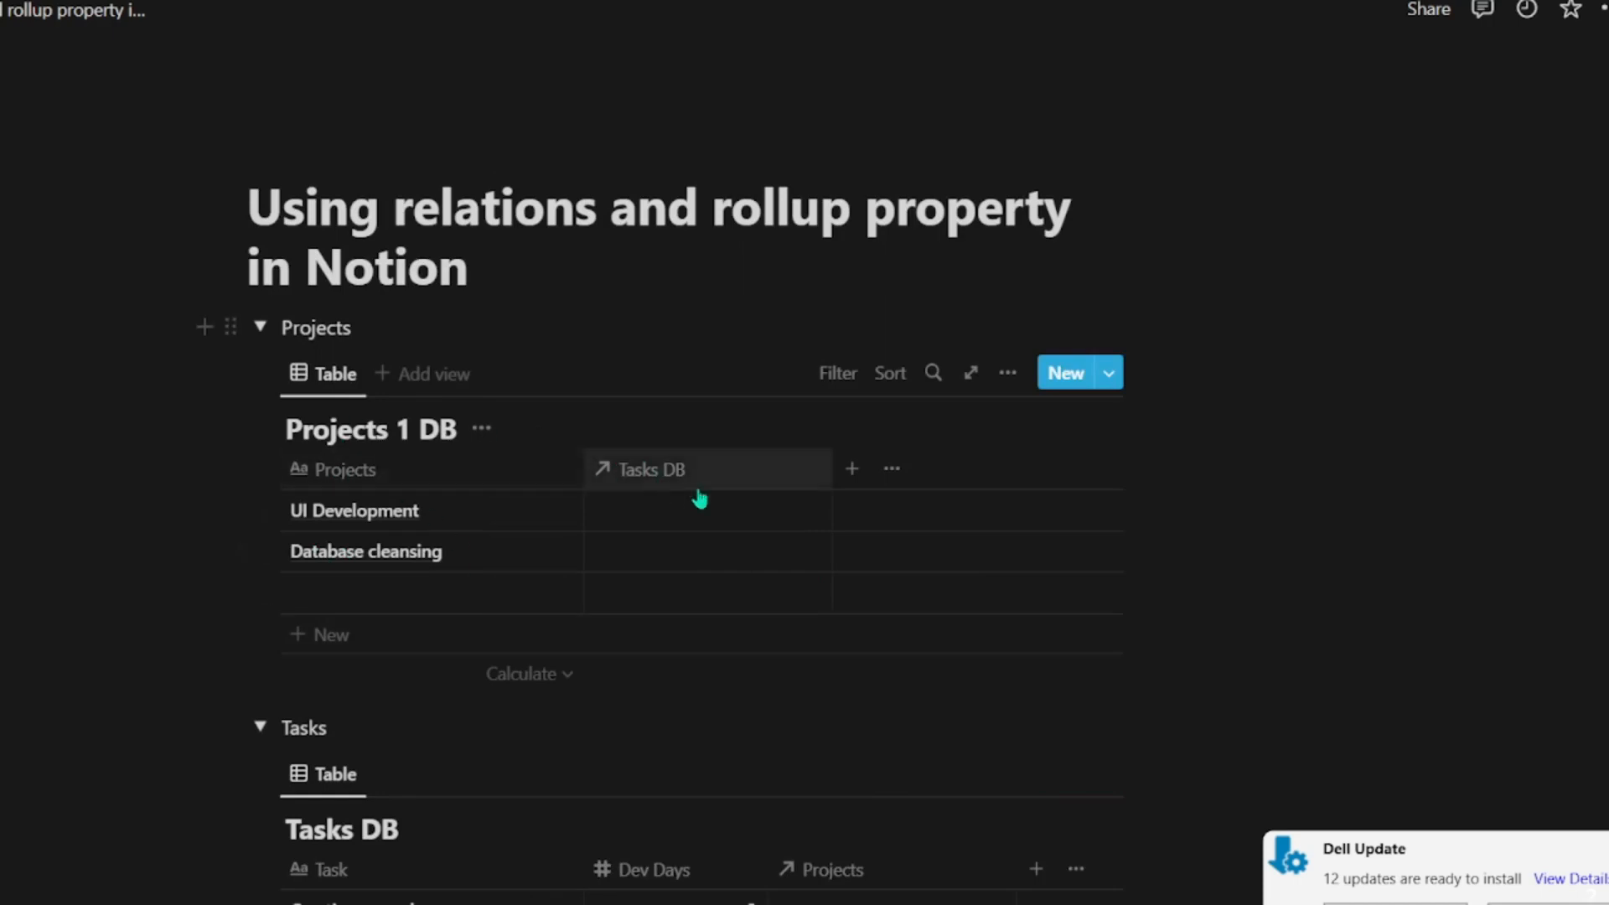
scroll(1006, 582, down, 3)
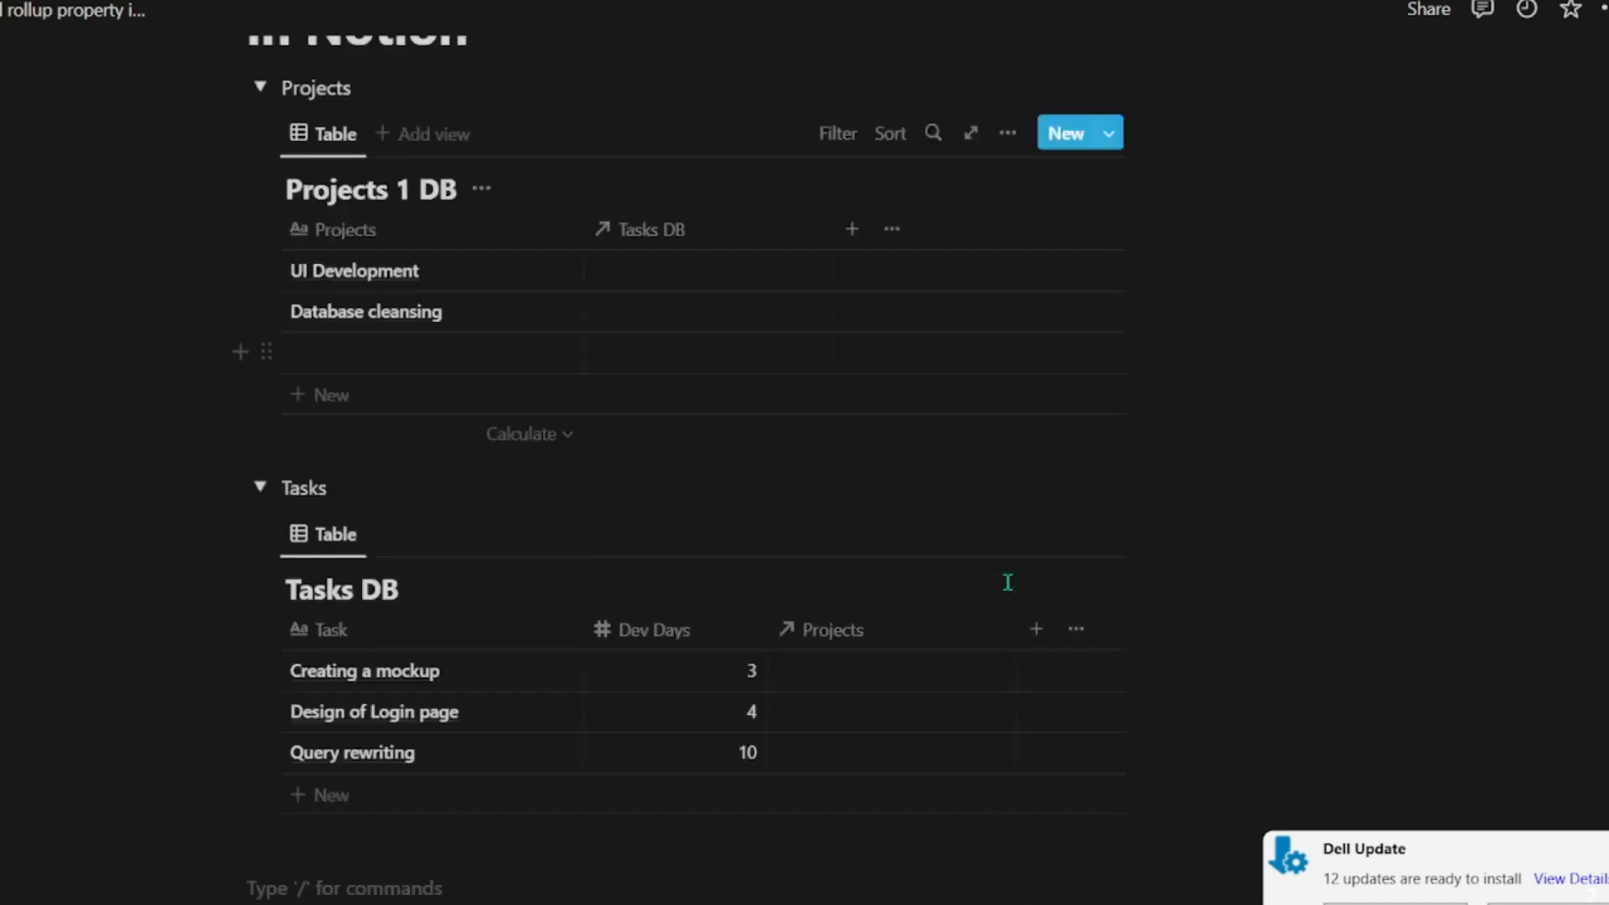
scroll(1011, 553, up, 3)
scroll(1016, 528, down, 4)
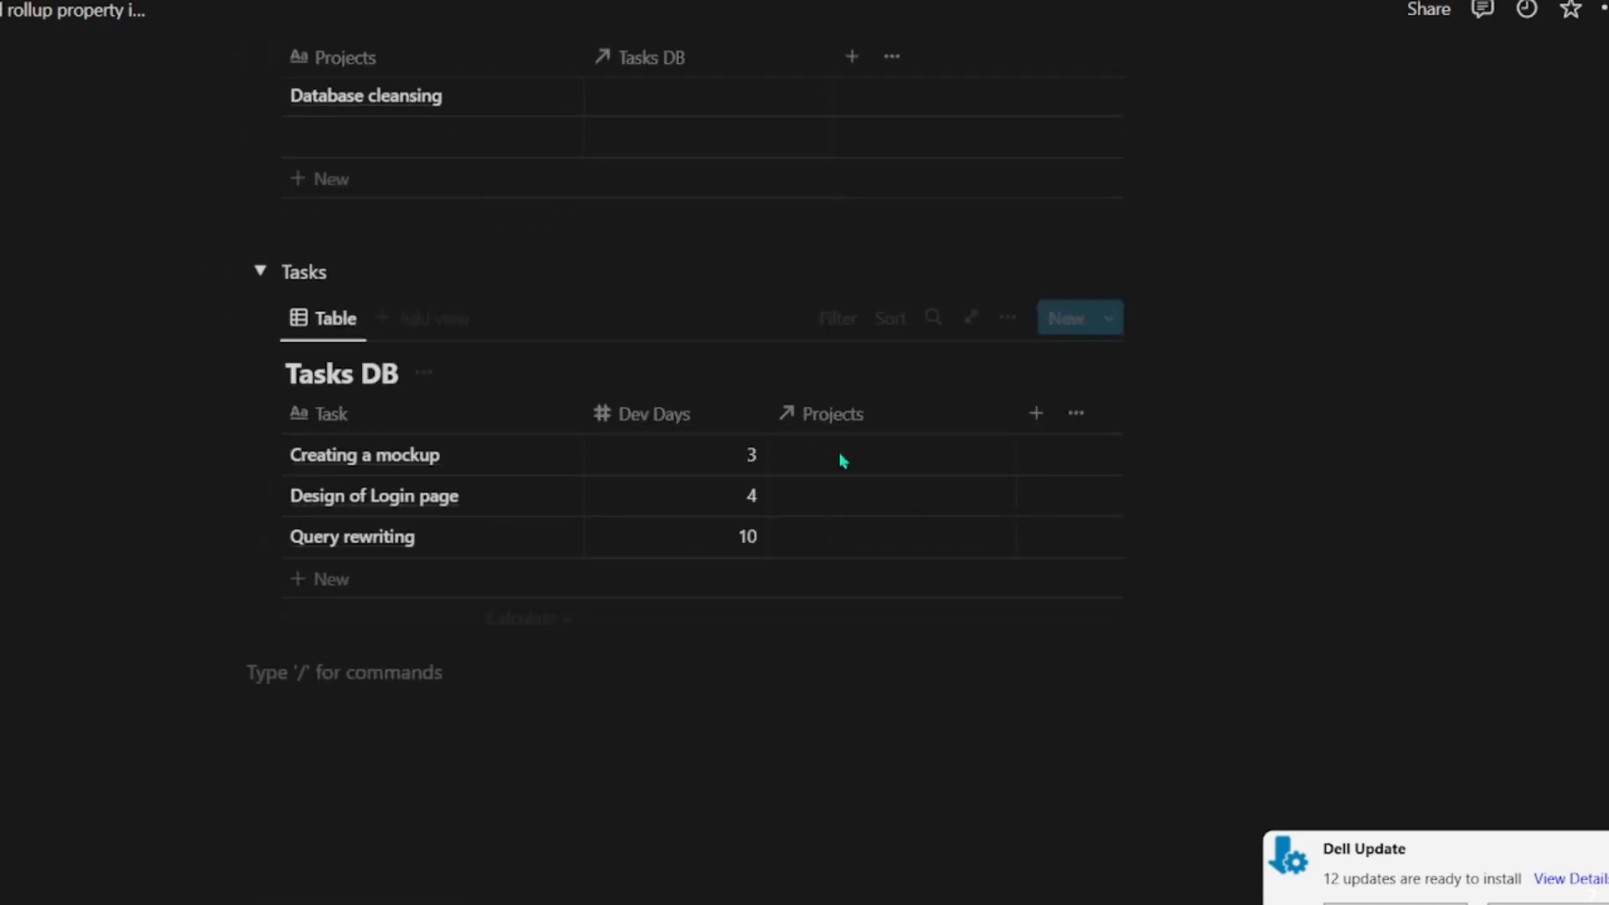
click(847, 457)
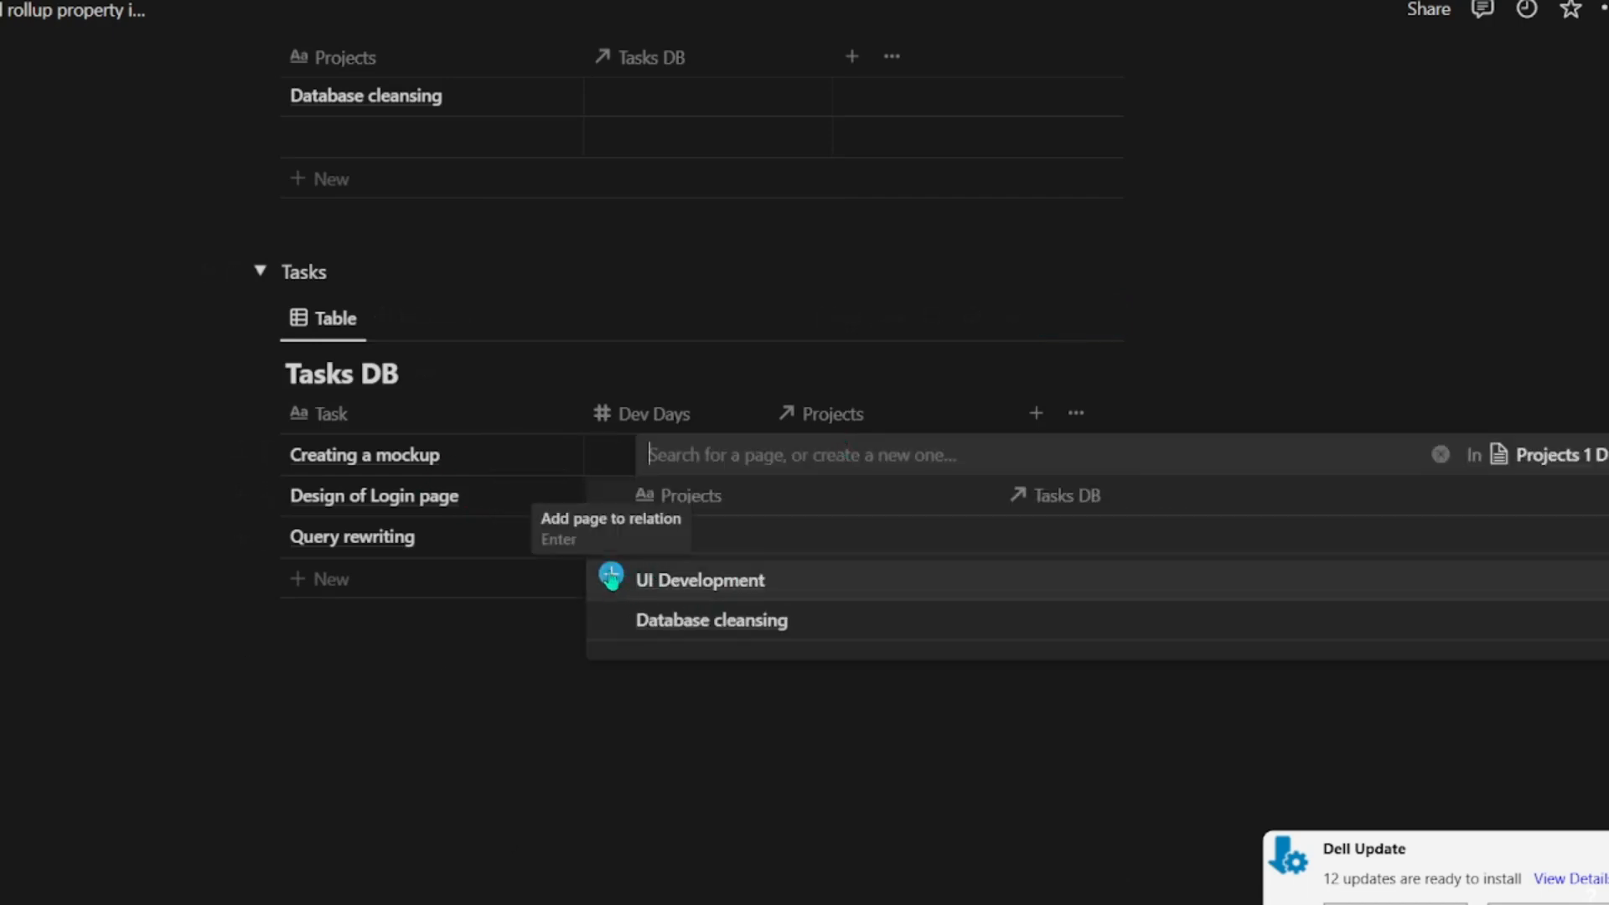
click(612, 582)
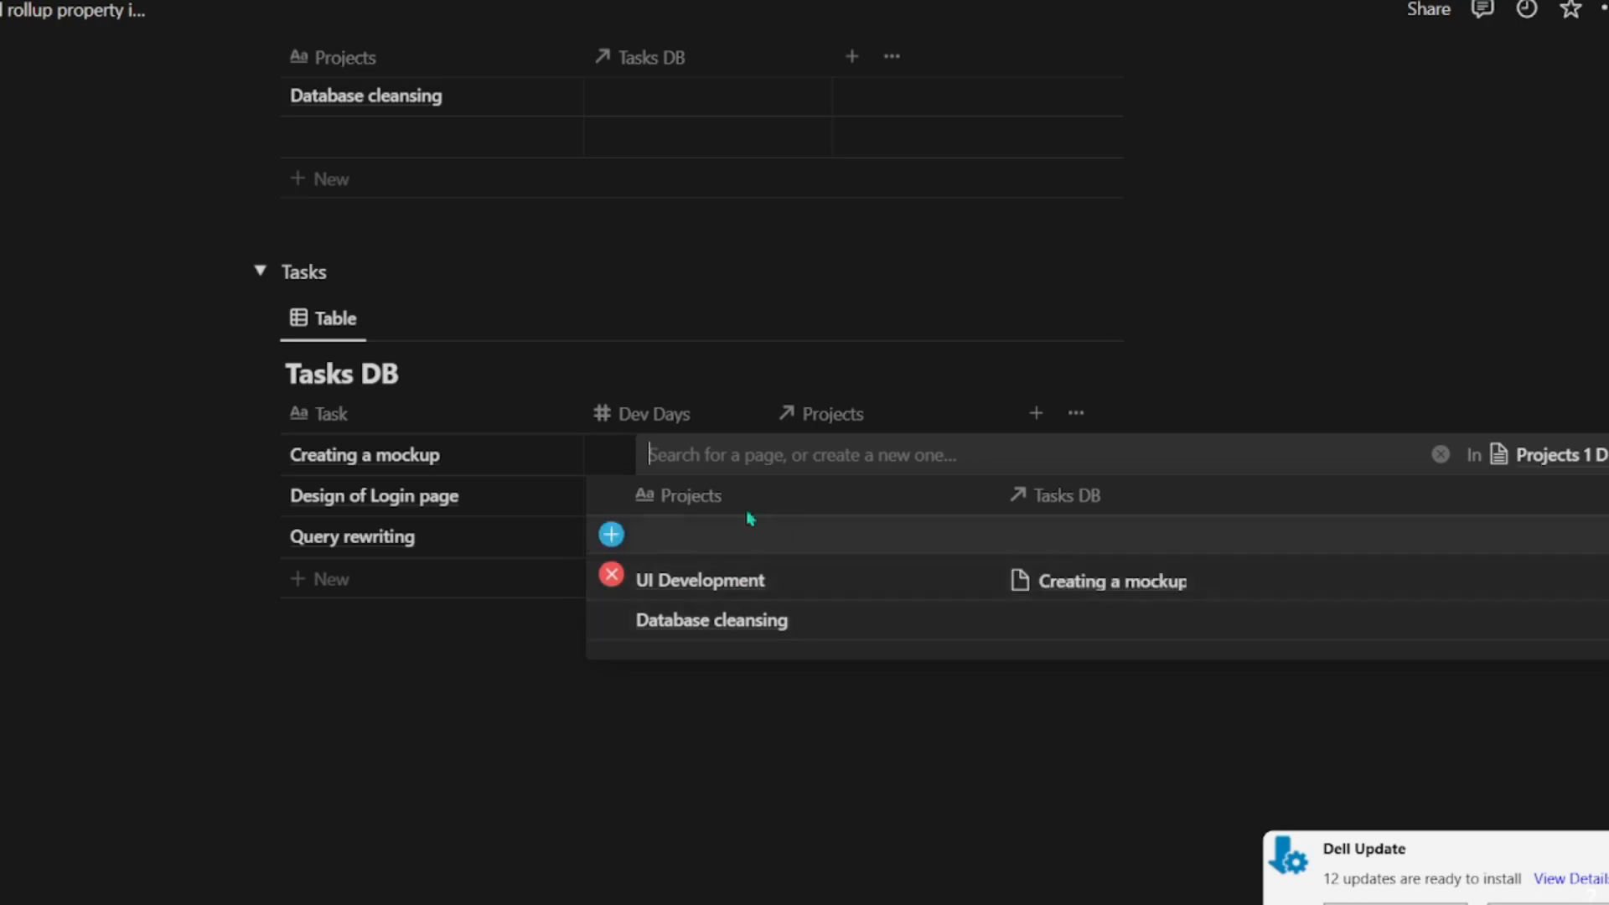
click(369, 731)
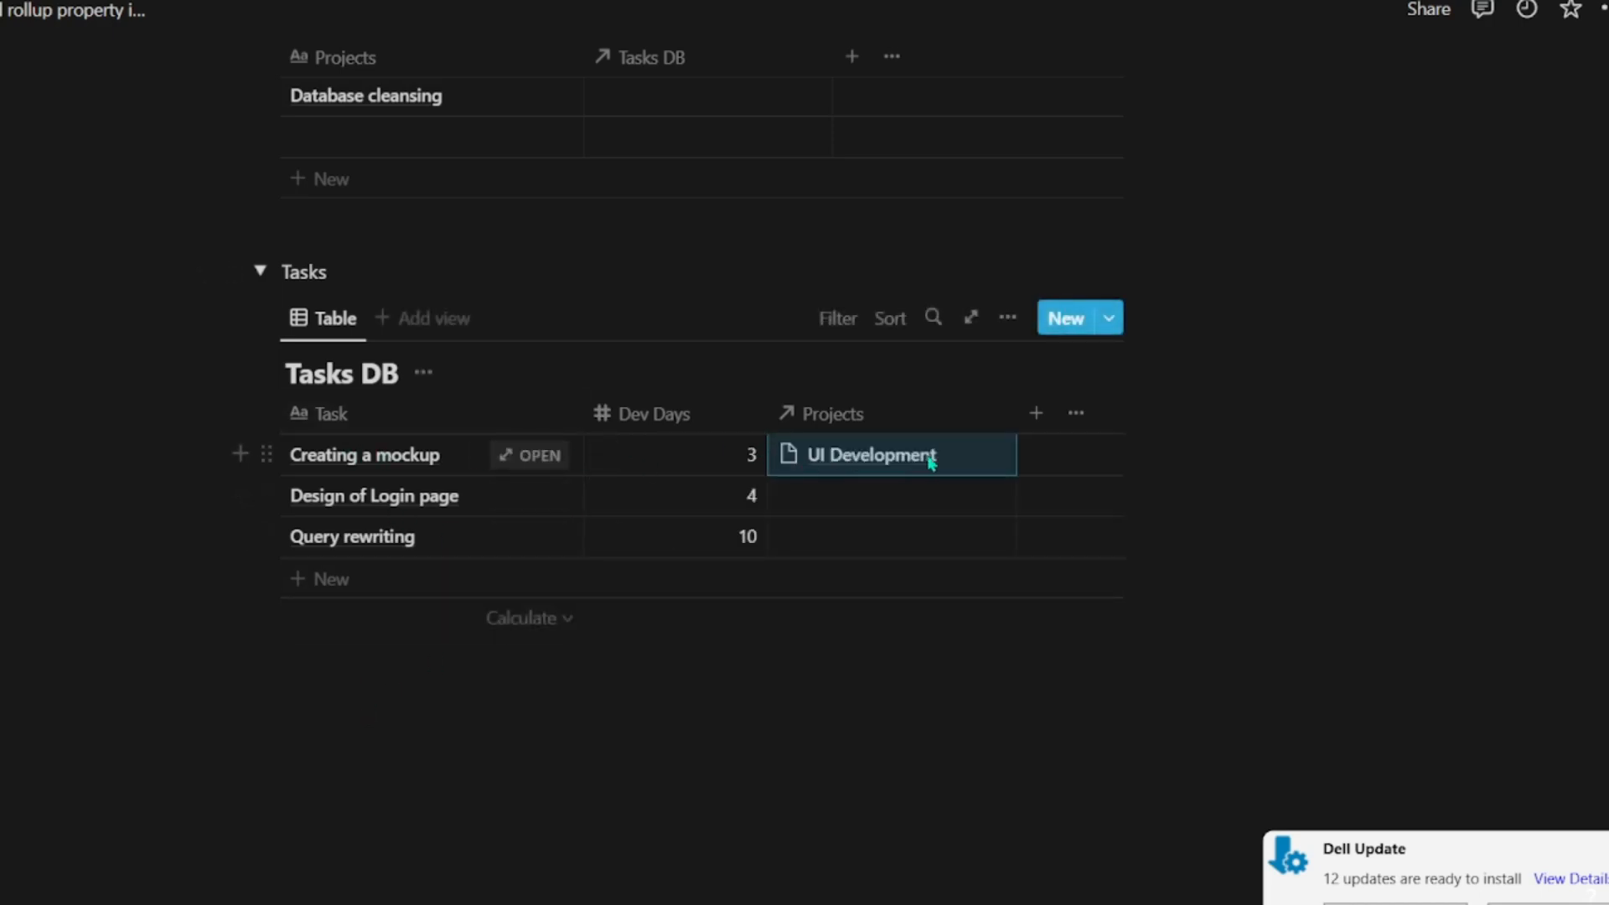
Step: Link the Design of Login page task to UI Development and the Query rewriting task to Database cleansing
click(923, 503)
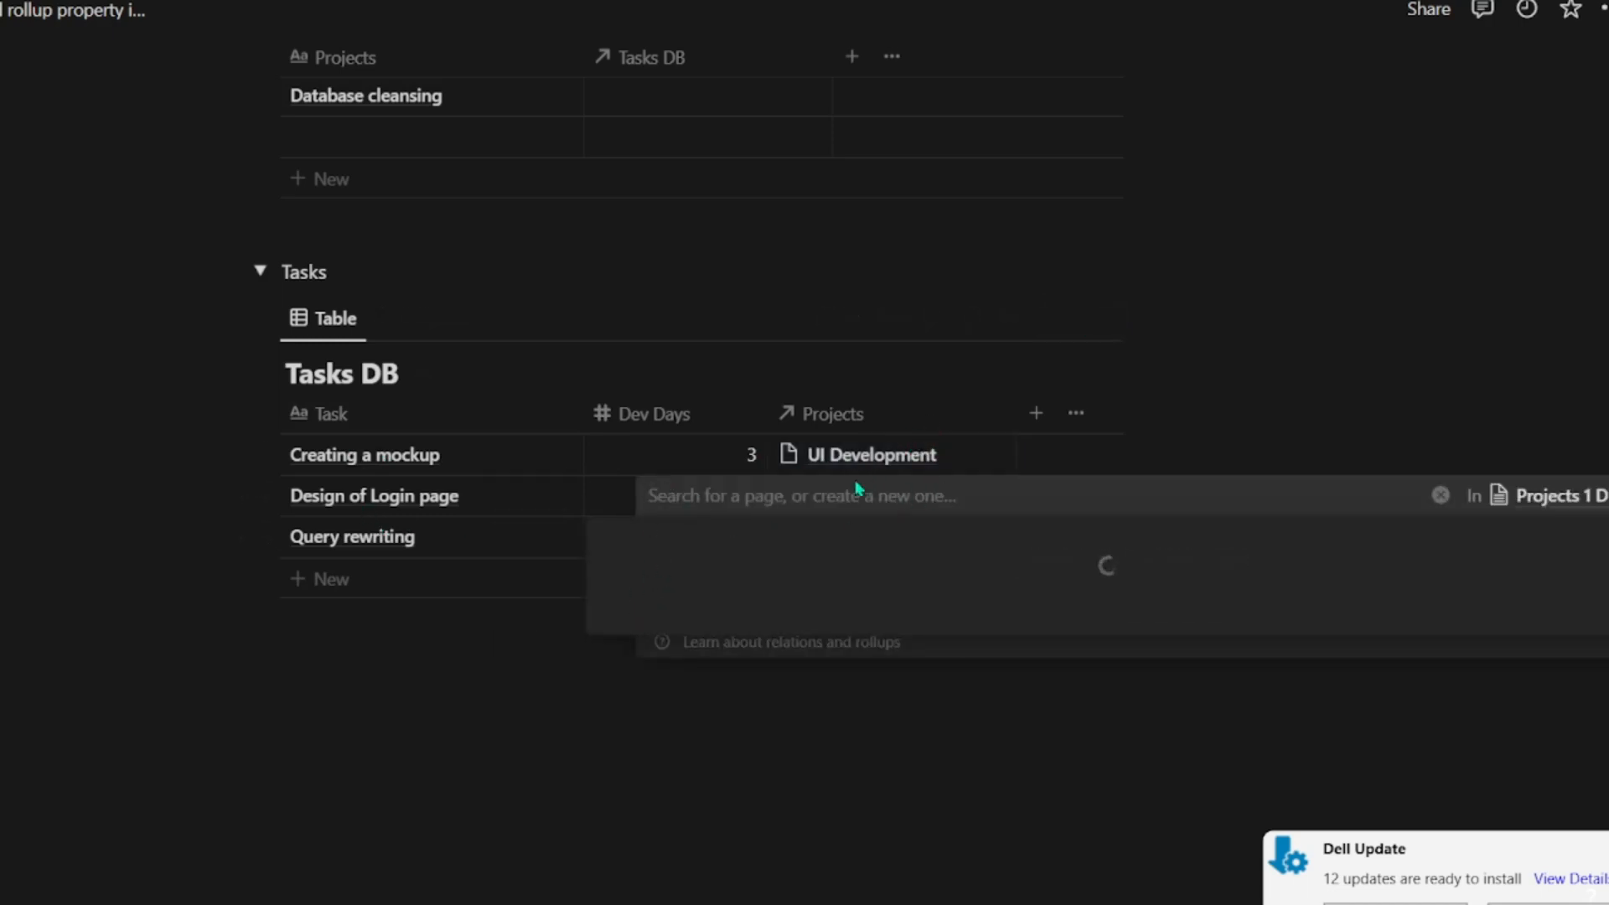
click(612, 616)
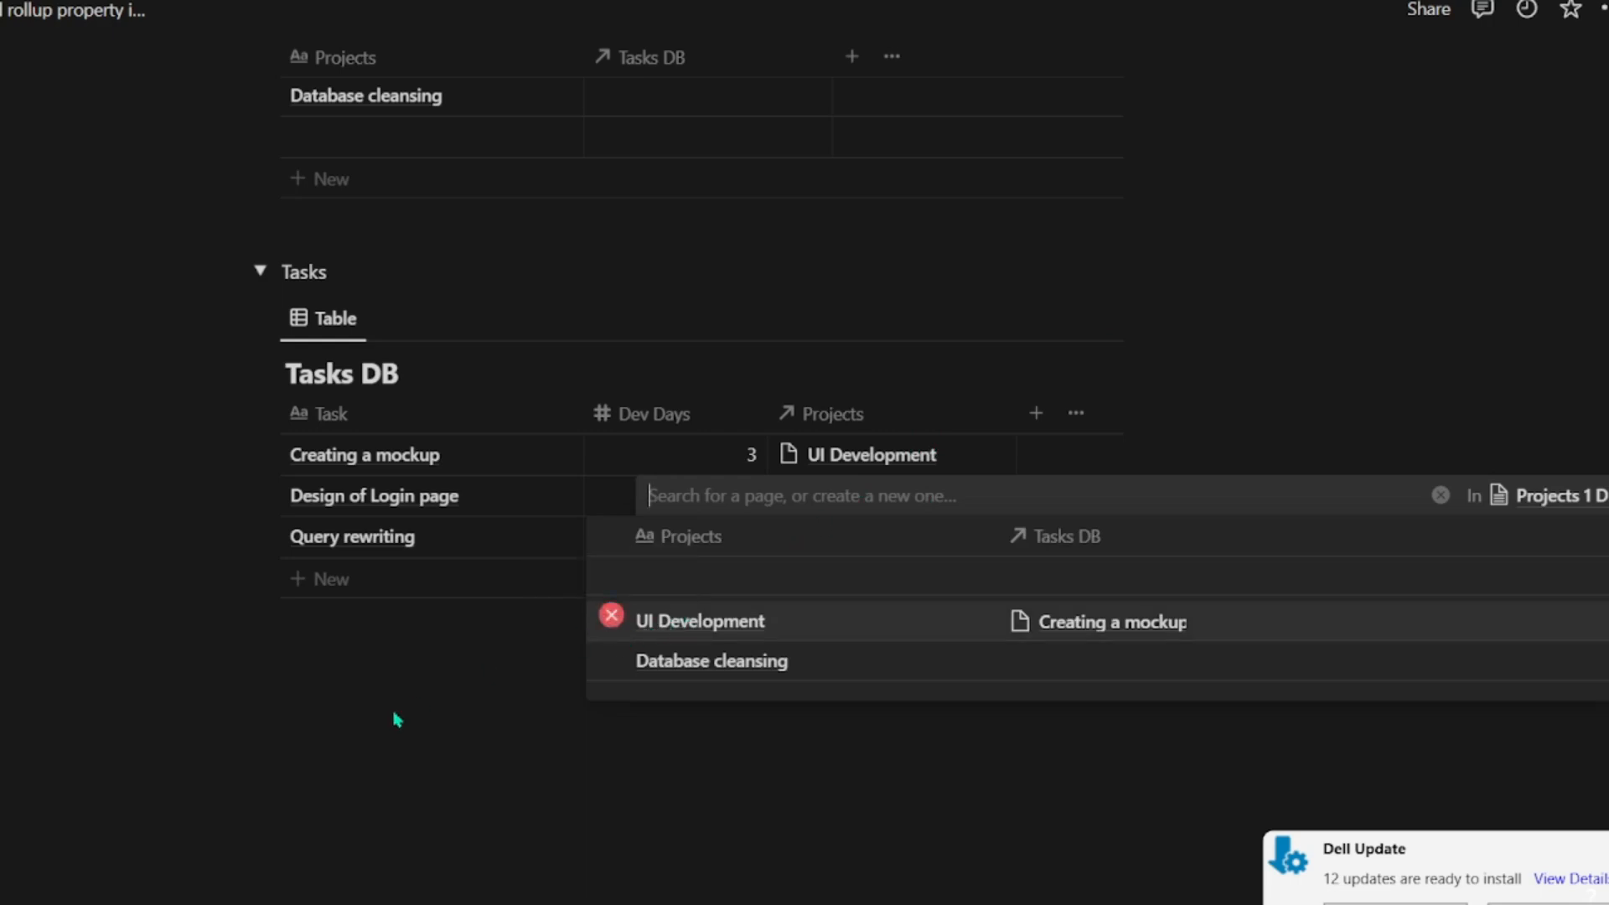
click(397, 719)
click(855, 555)
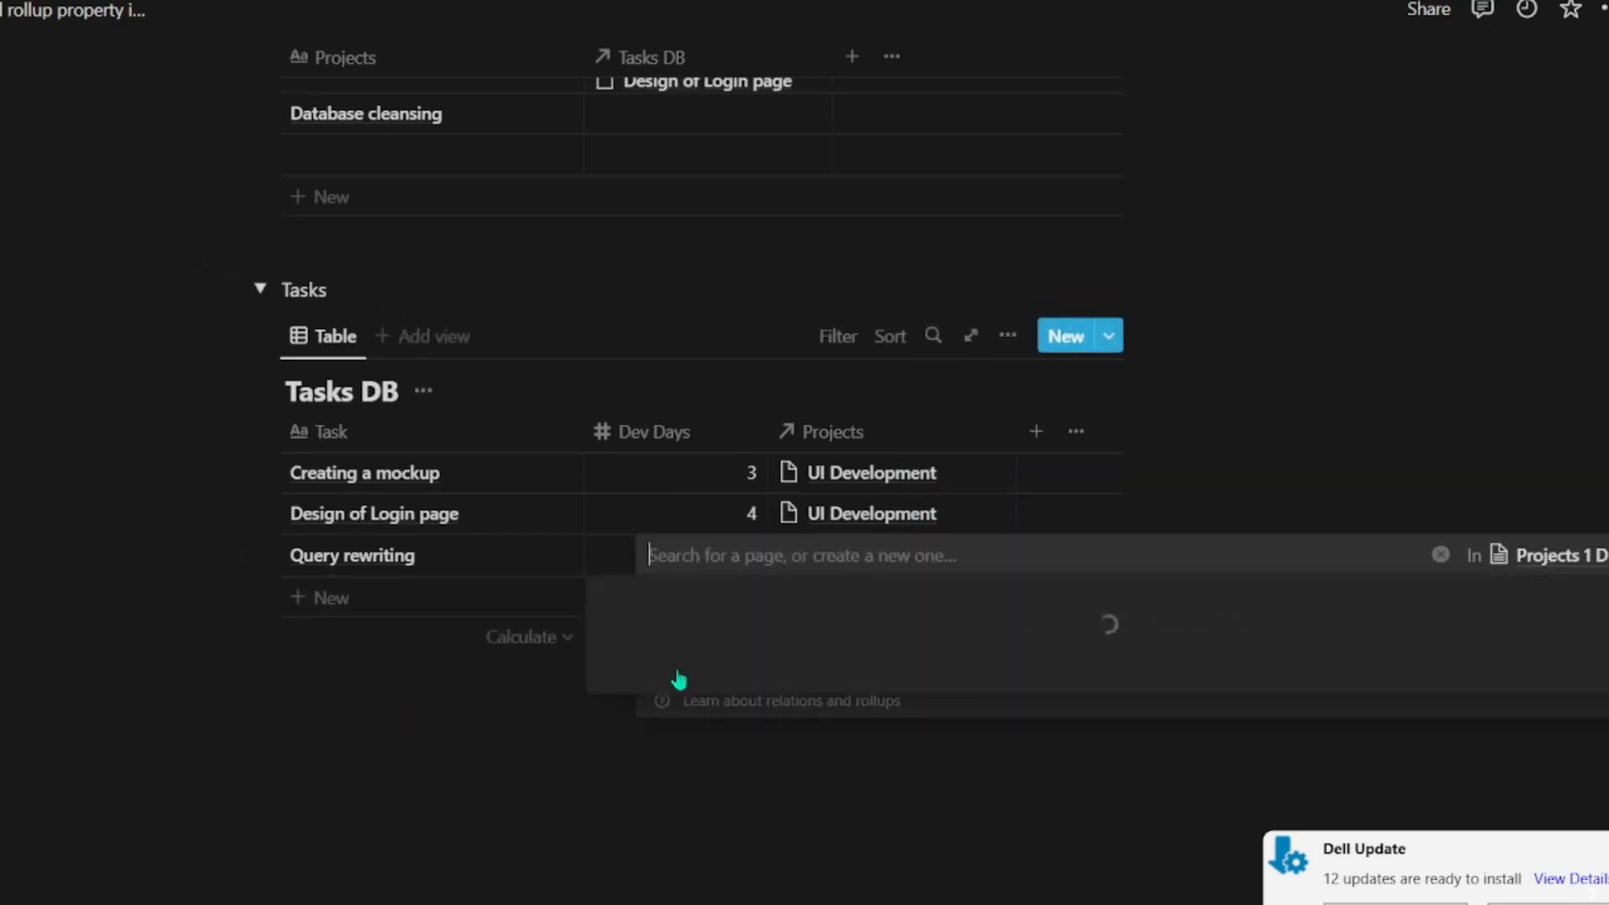
click(388, 714)
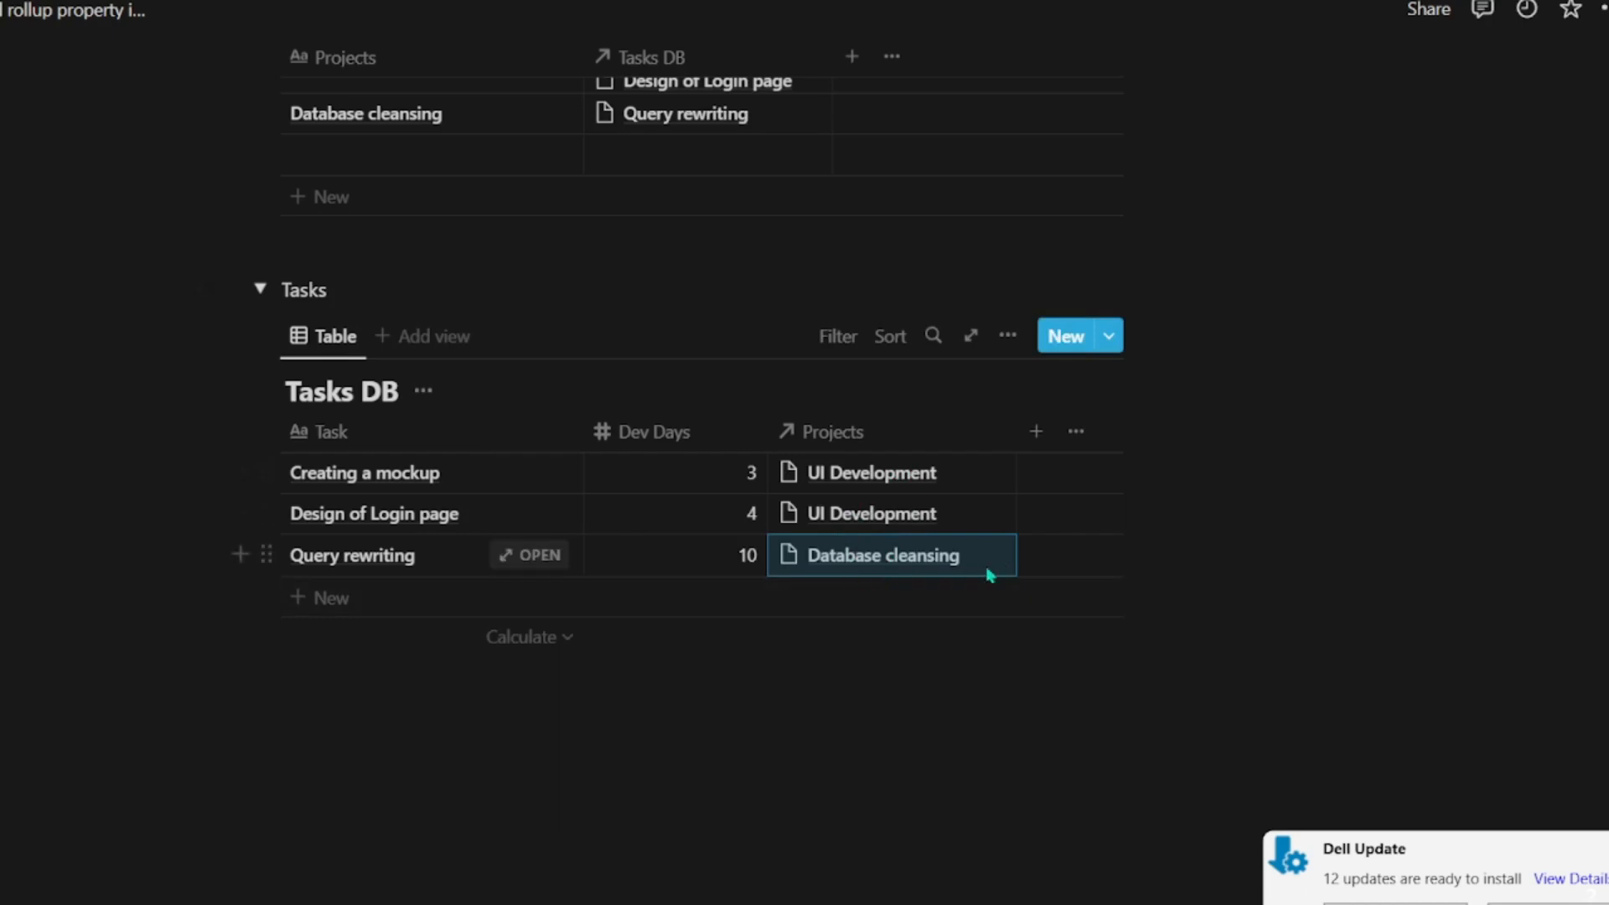
Step: Examine the tasks linked to UI Development in Projects 1 DB, opening the Creating a mockup and Design of Login page entries
scroll(737, 744, up, 5)
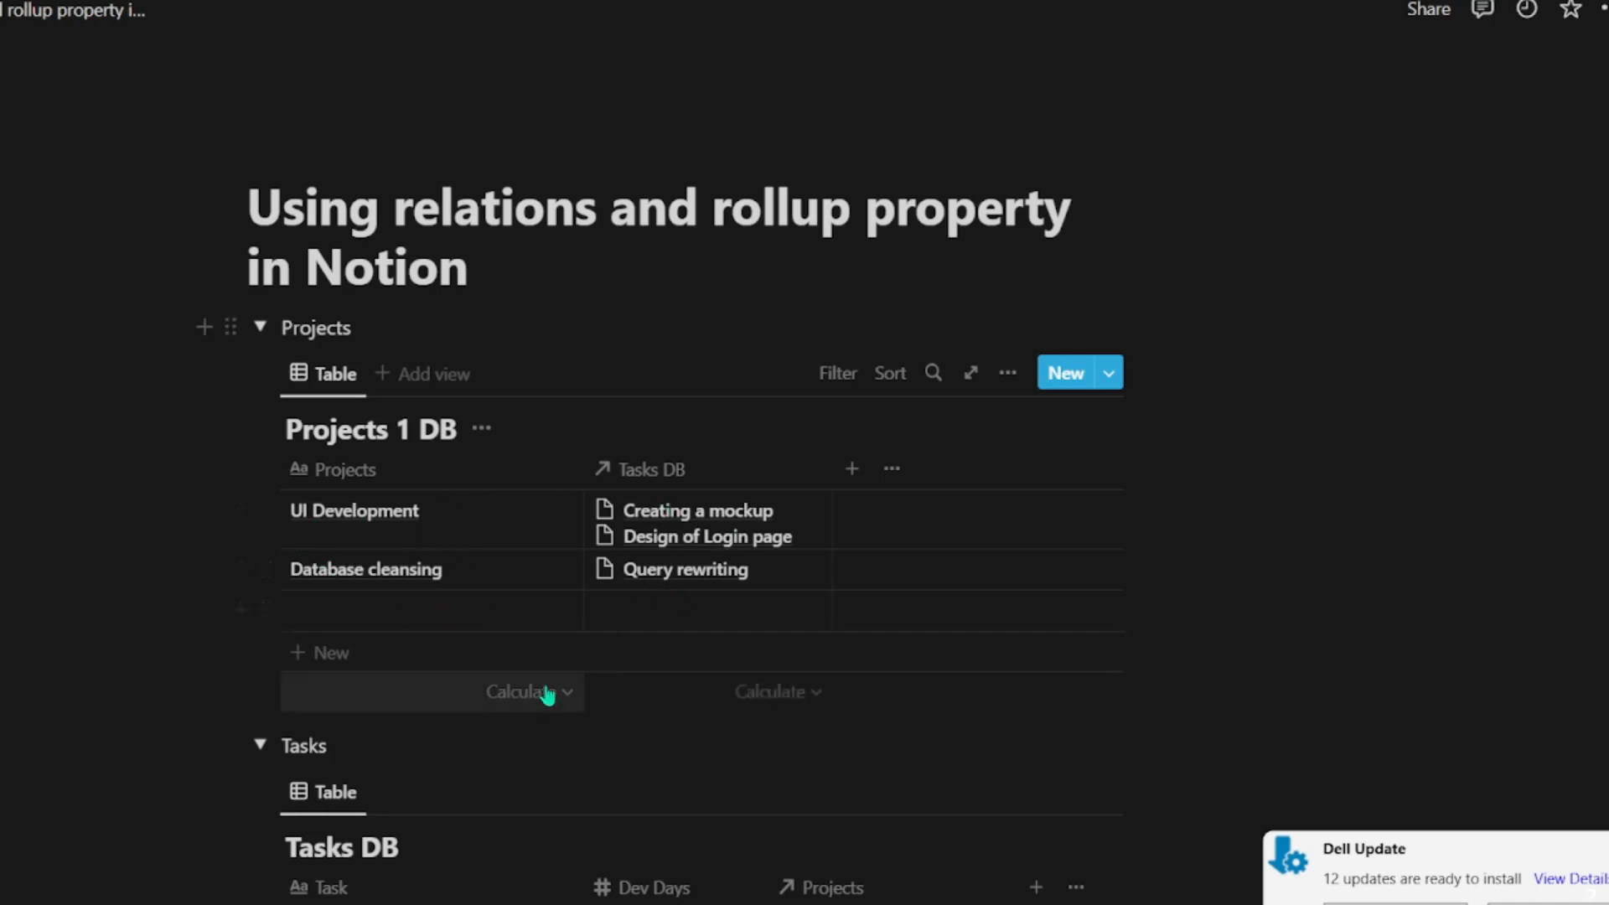
click(642, 517)
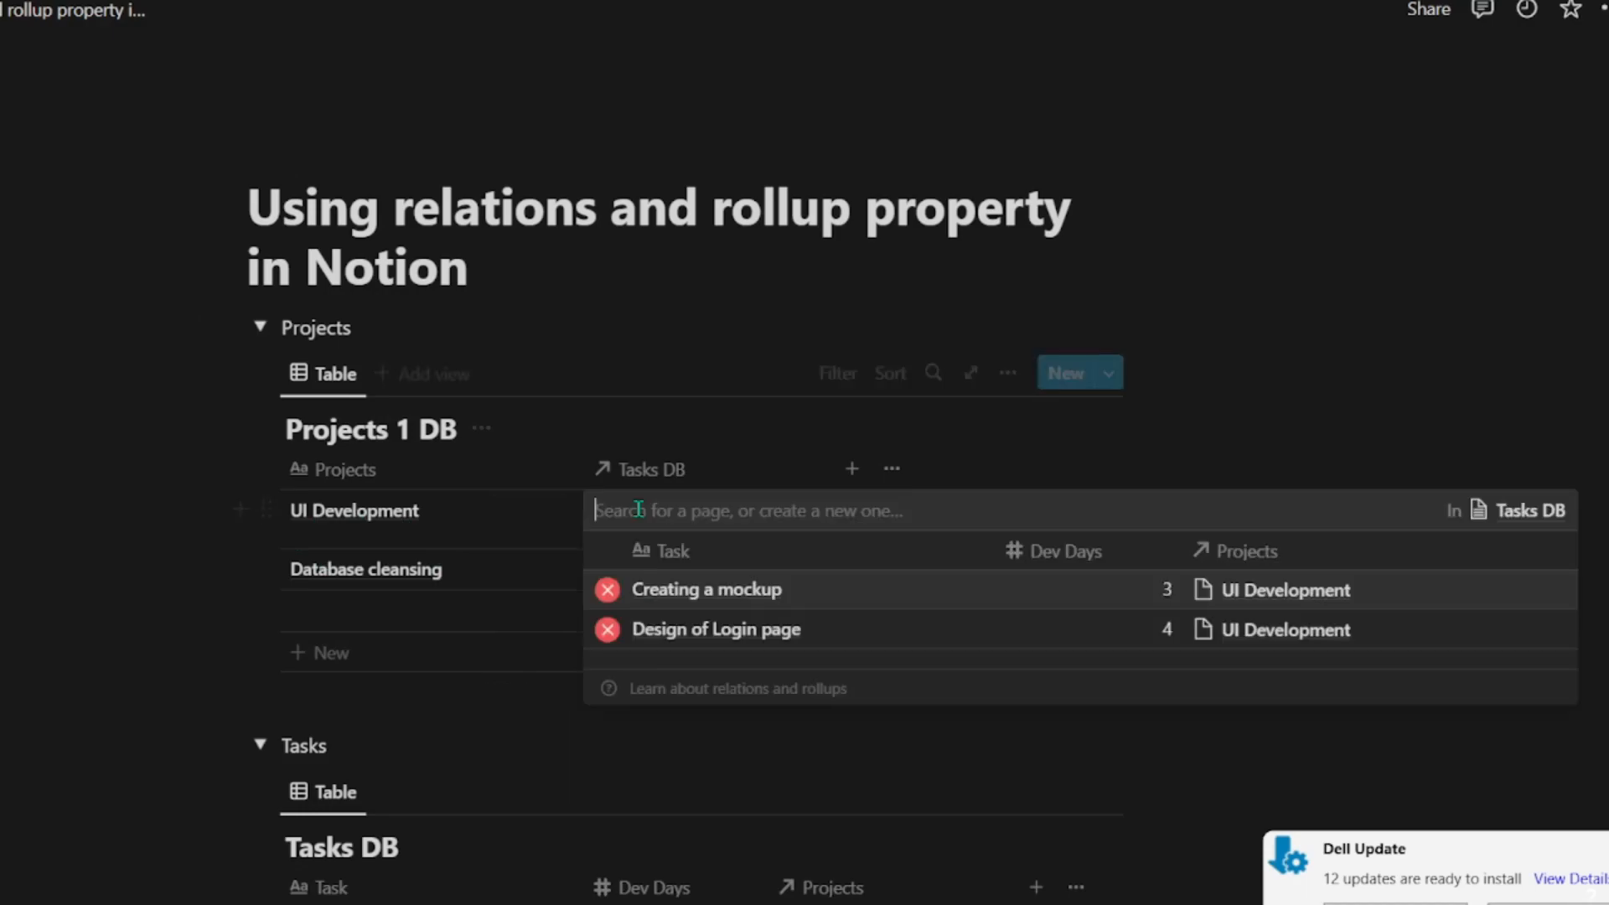
click(731, 591)
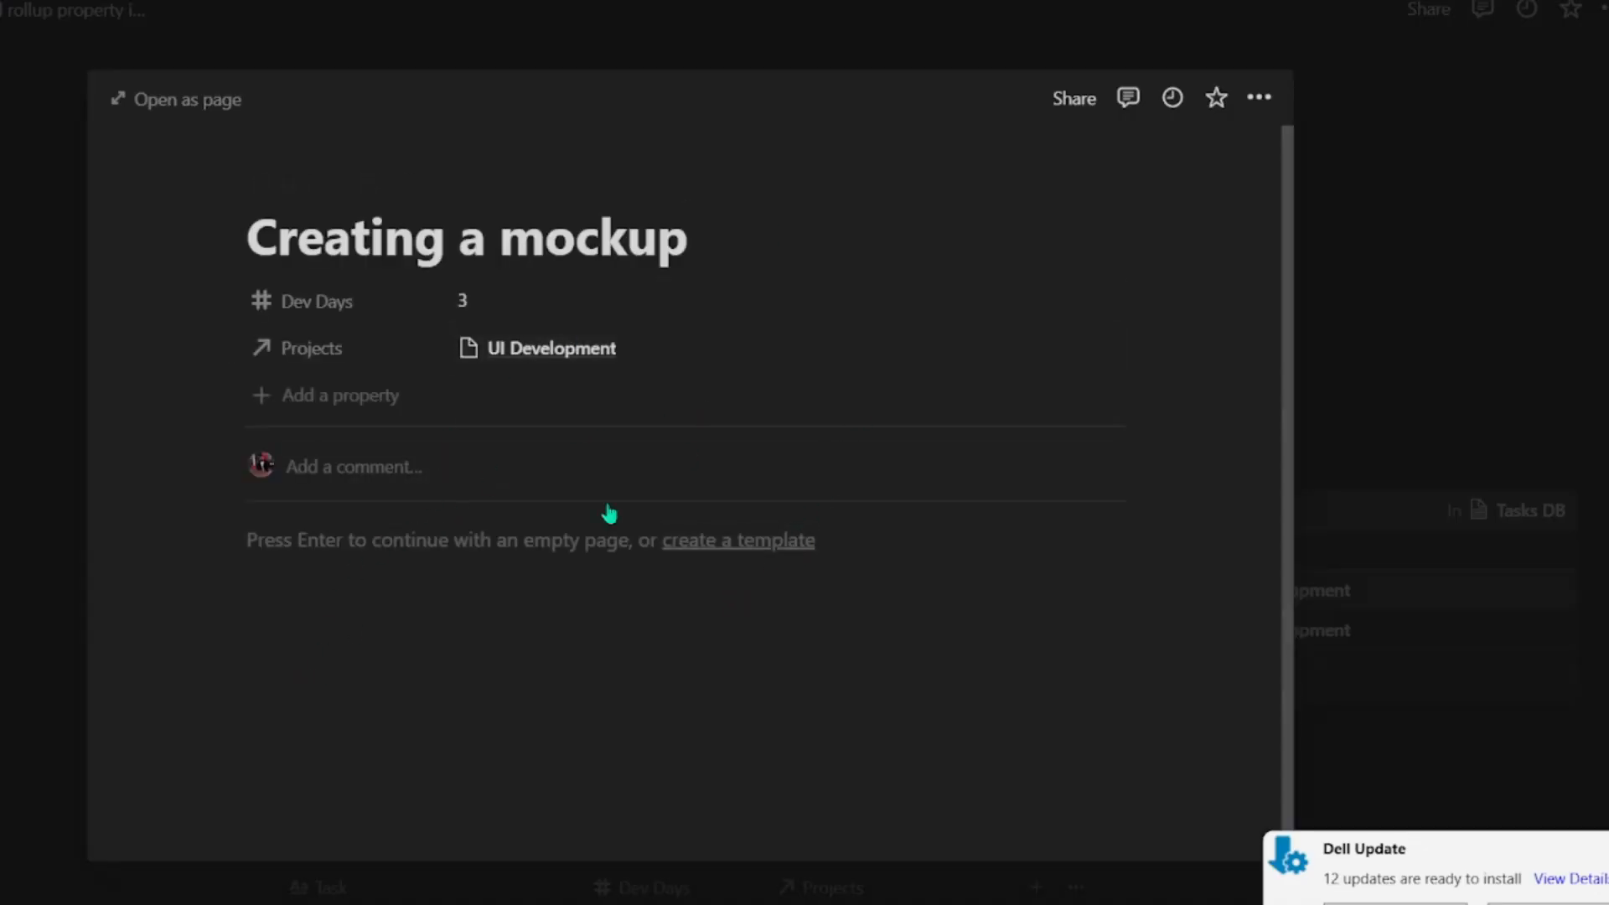
key(Escape)
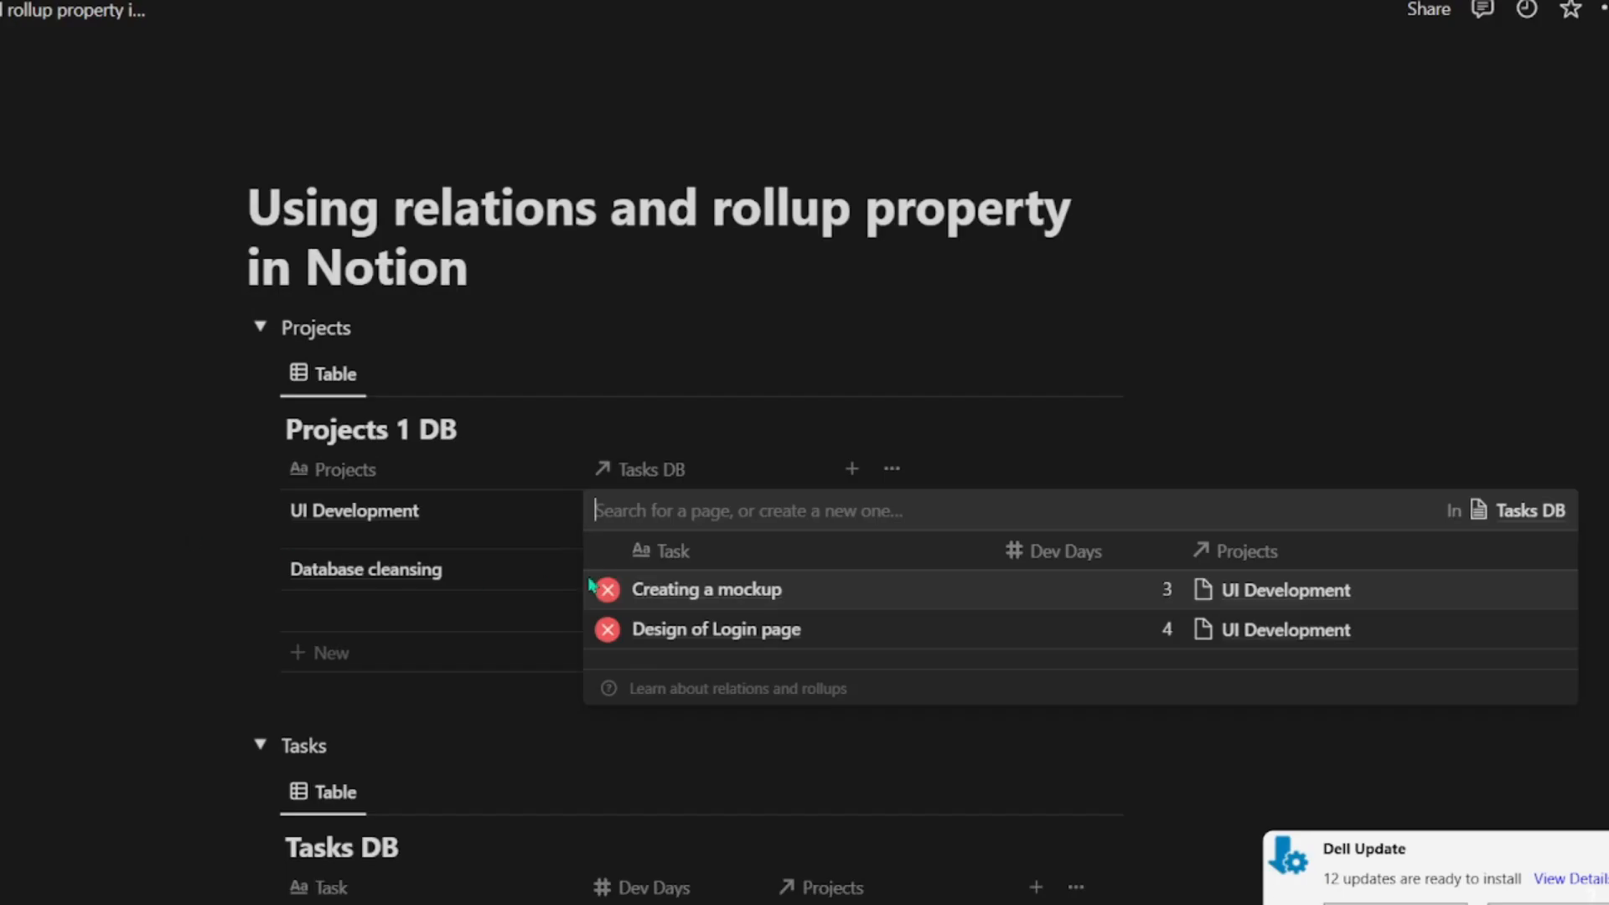
click(704, 637)
click(43, 611)
click(61, 603)
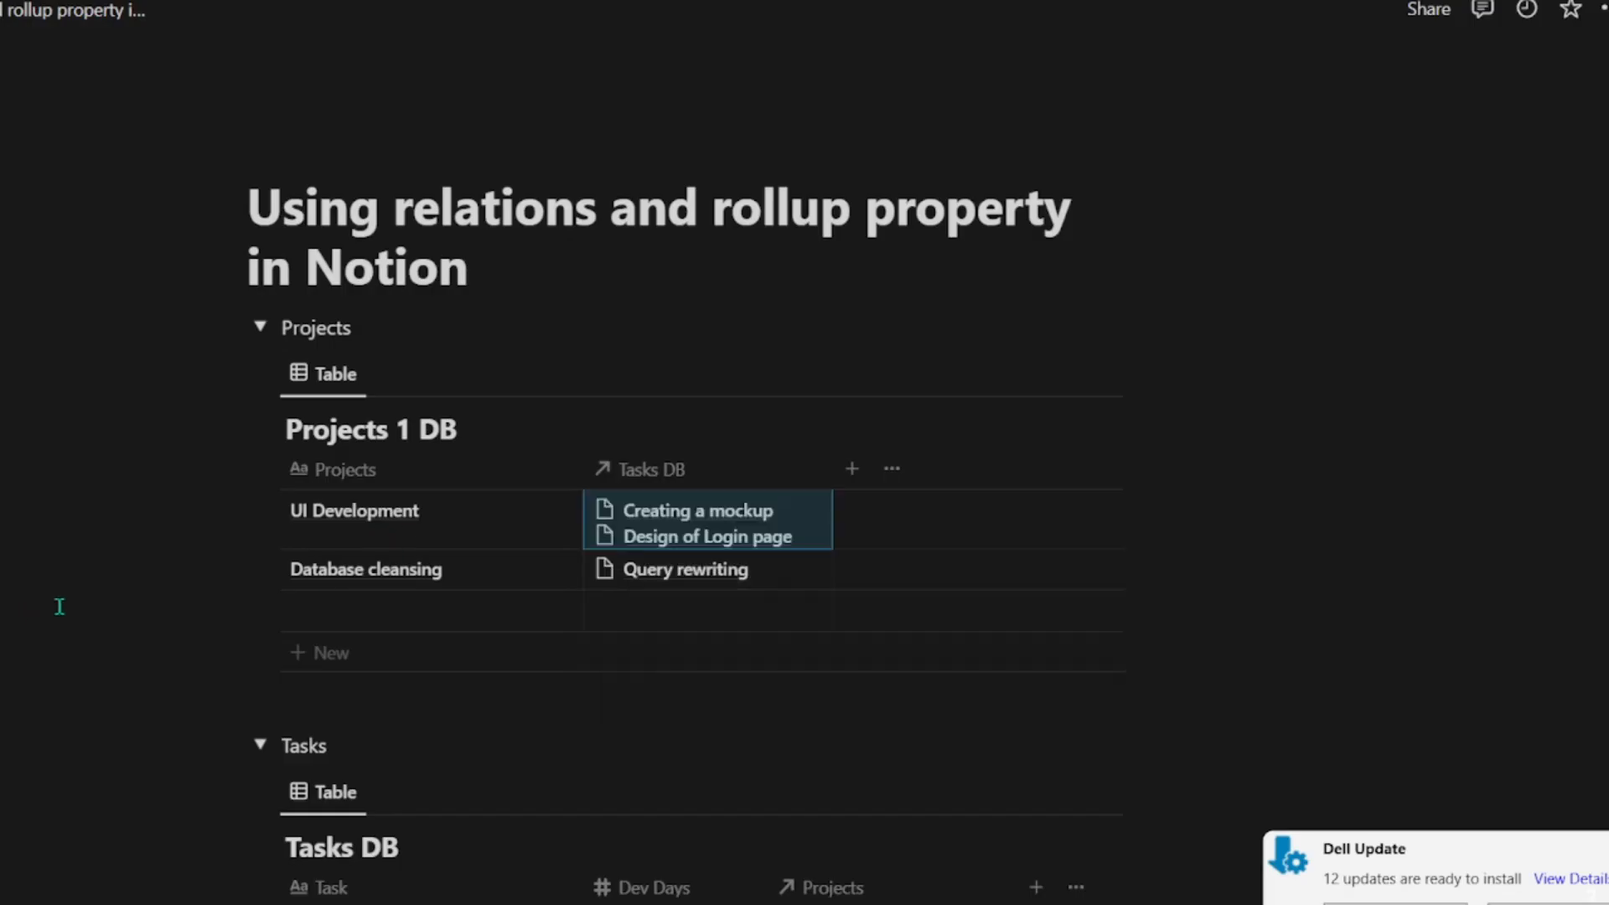
Step: Add a Performance optimization task to Tasks DB with 5 Dev Days
scroll(964, 549, down, 5)
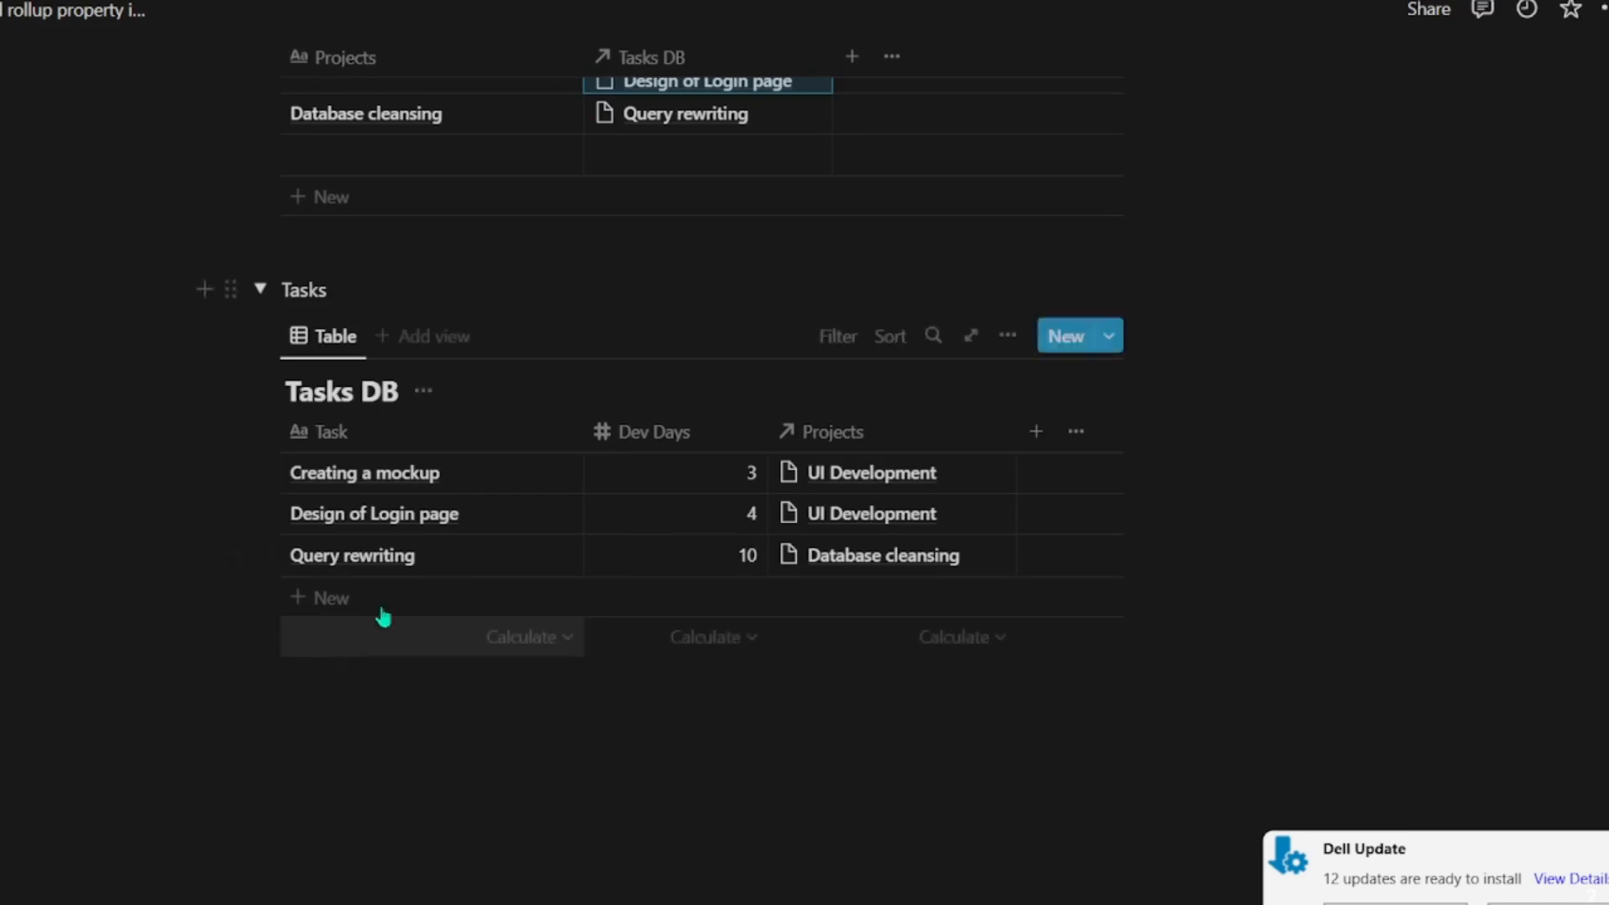
click(329, 600)
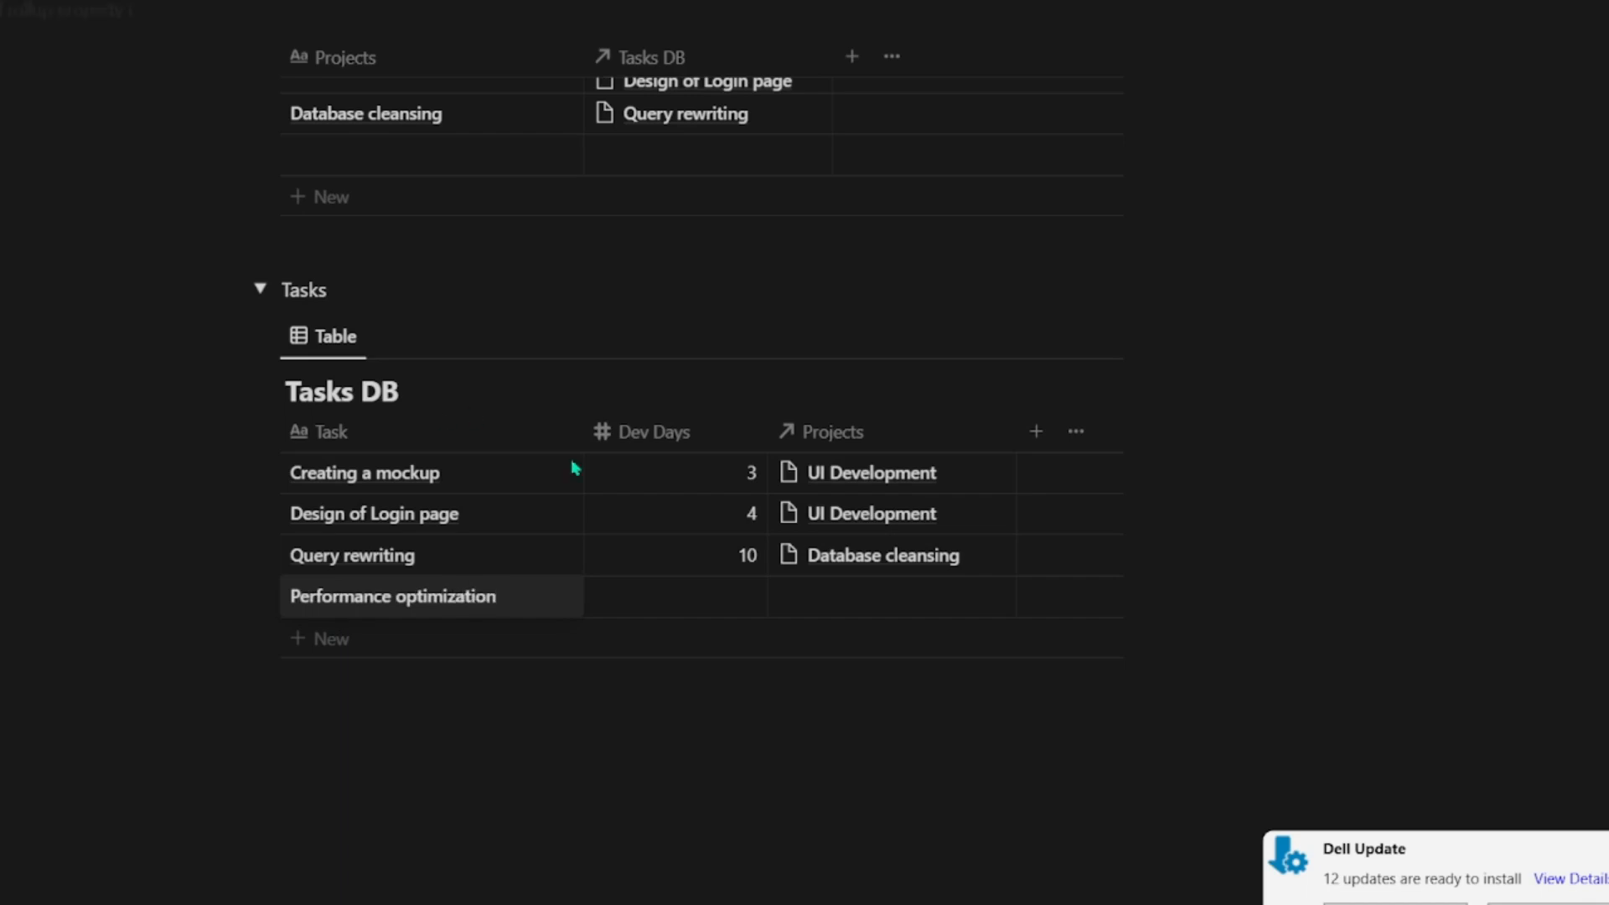
click(691, 594)
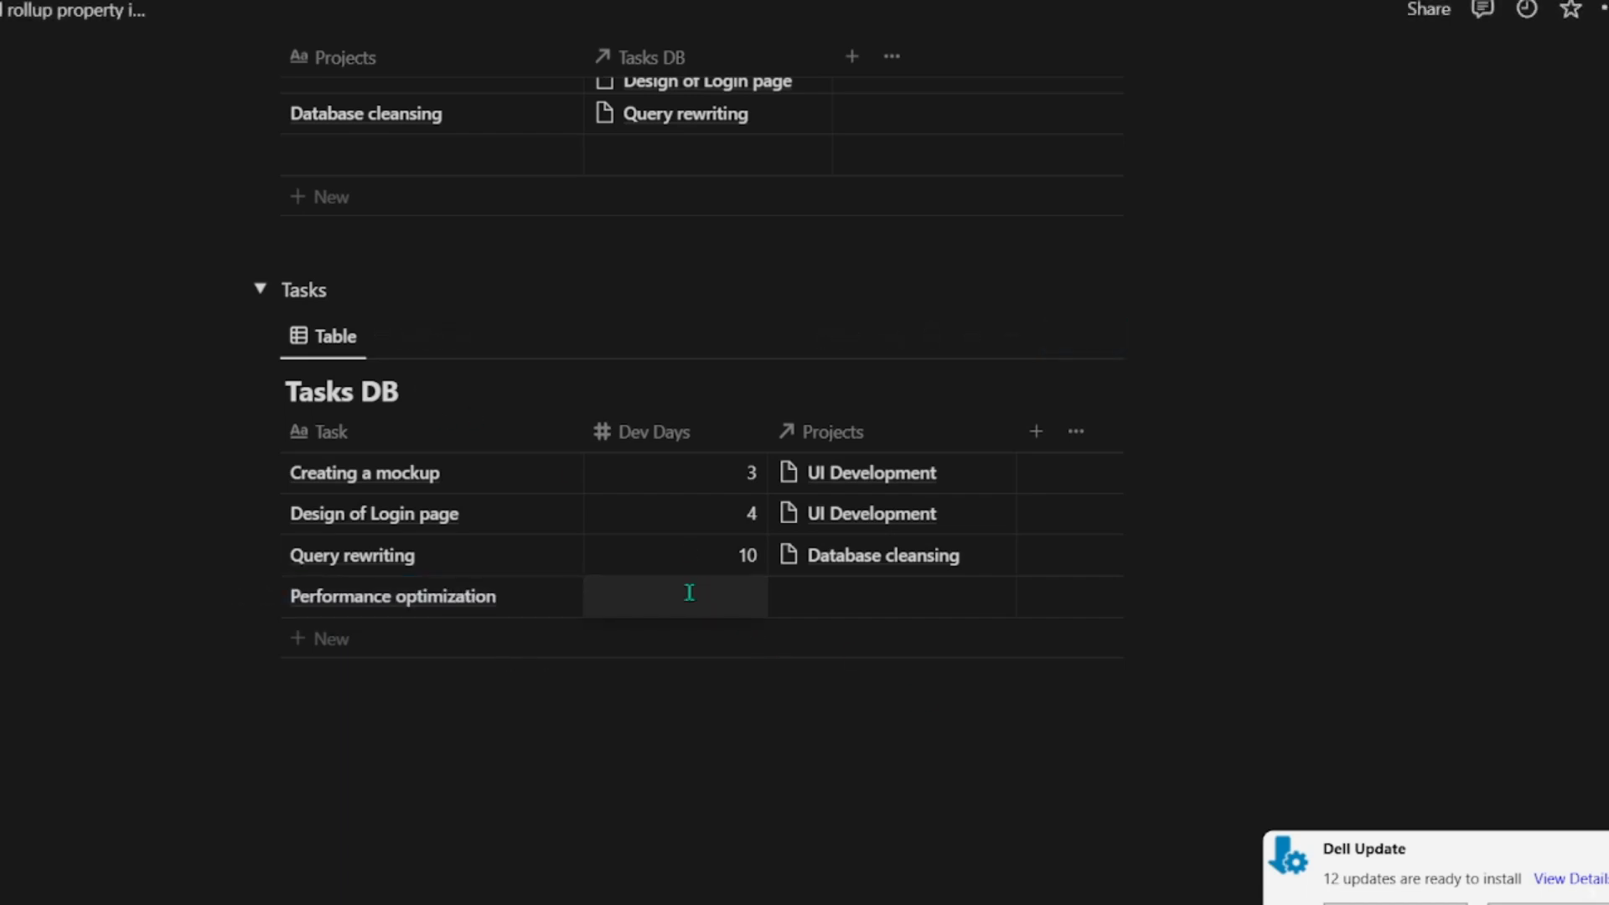
text(5)
key(Return)
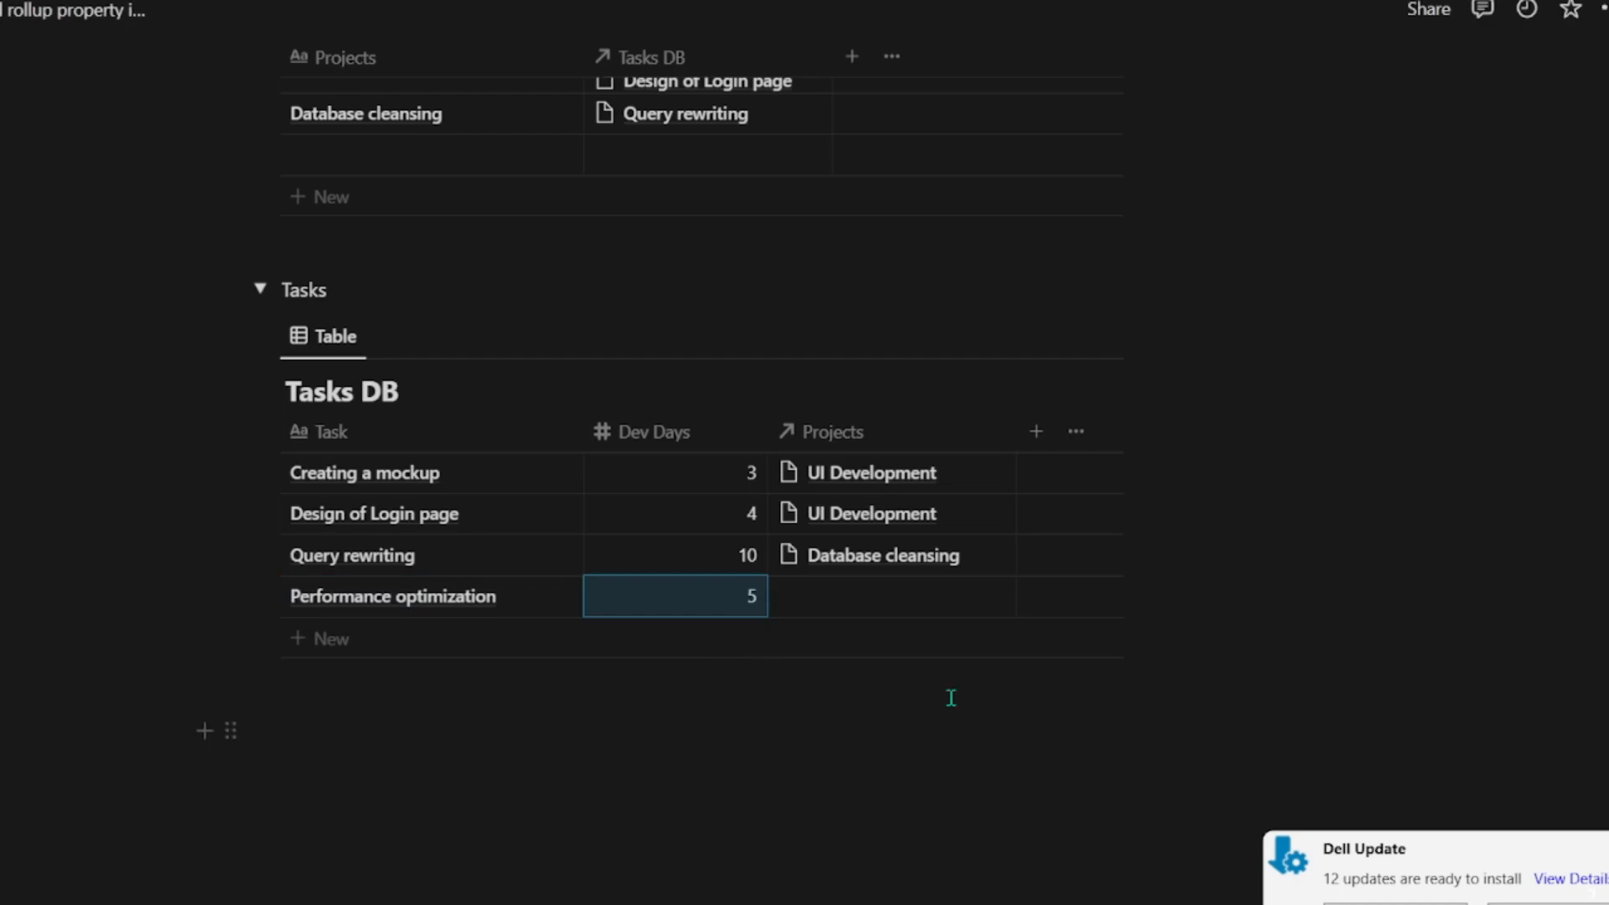
Step: Link the Performance optimization task to the Database cleansing project
click(922, 594)
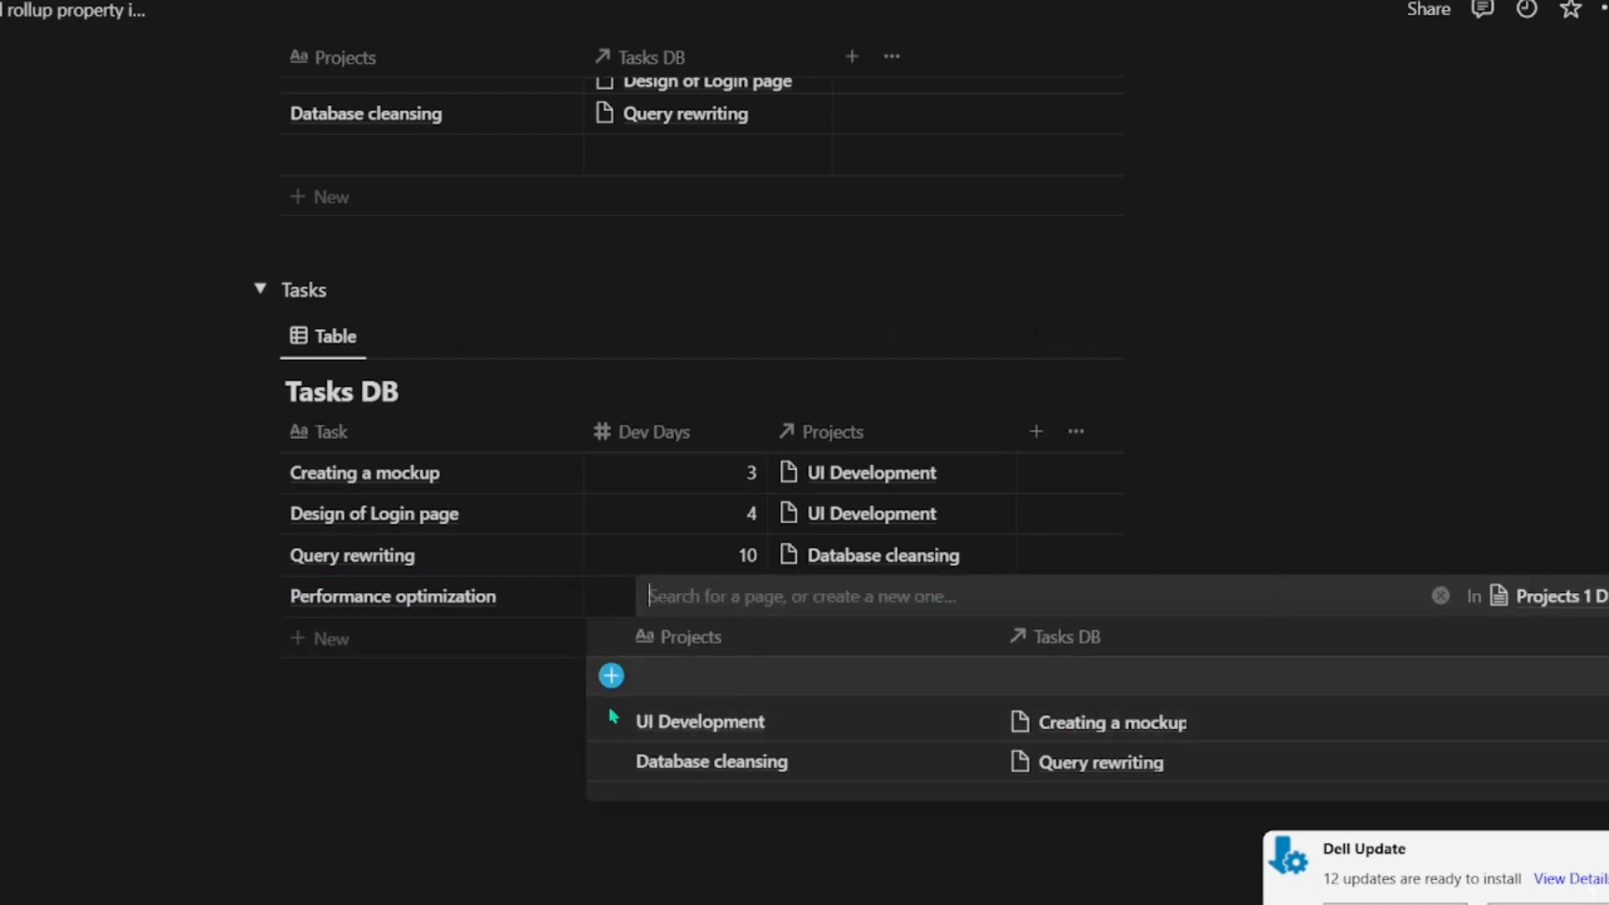
click(612, 757)
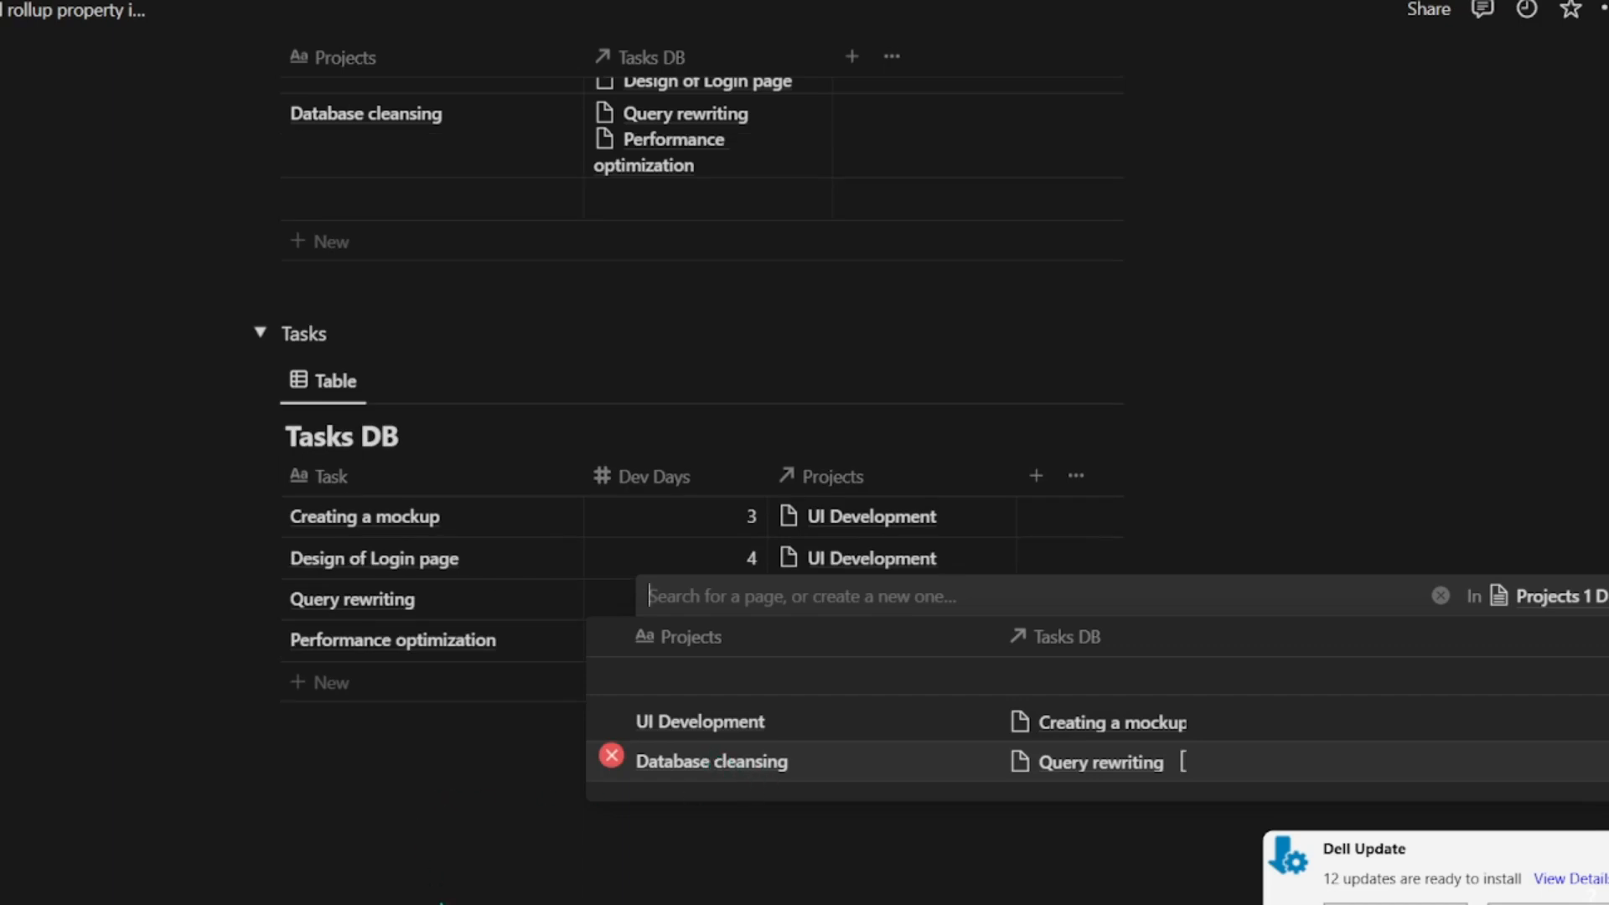
click(440, 897)
Step: Widen the Tasks DB column in Projects 1 DB so the Performance optimization entry fits on one line
scroll(490, 747, up, 5)
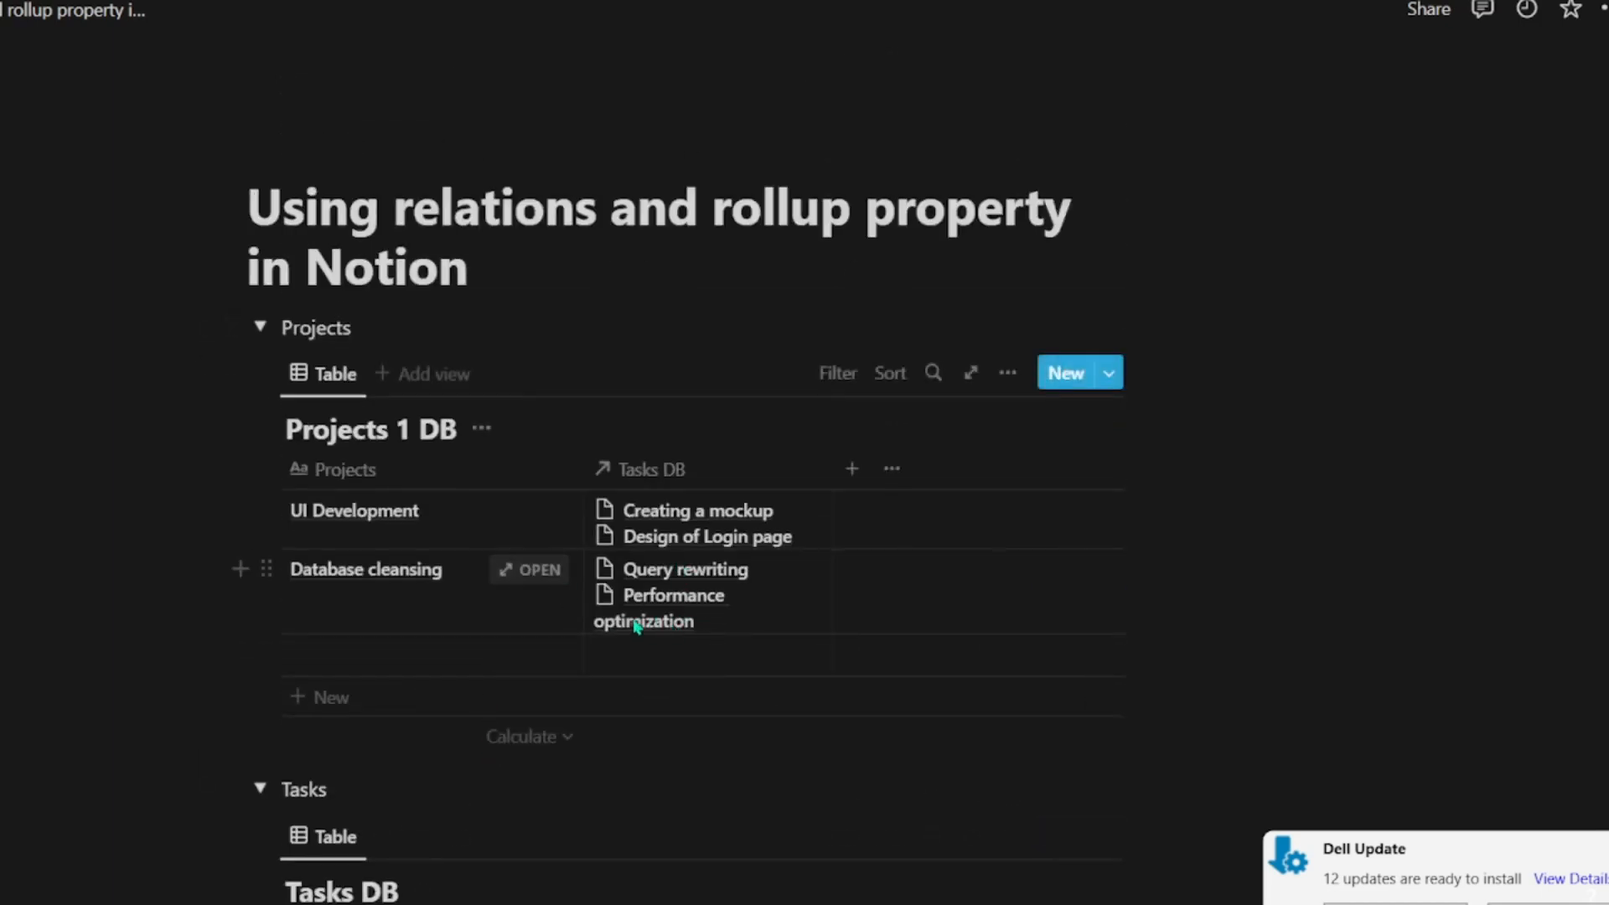
drag(833, 467, 891, 472)
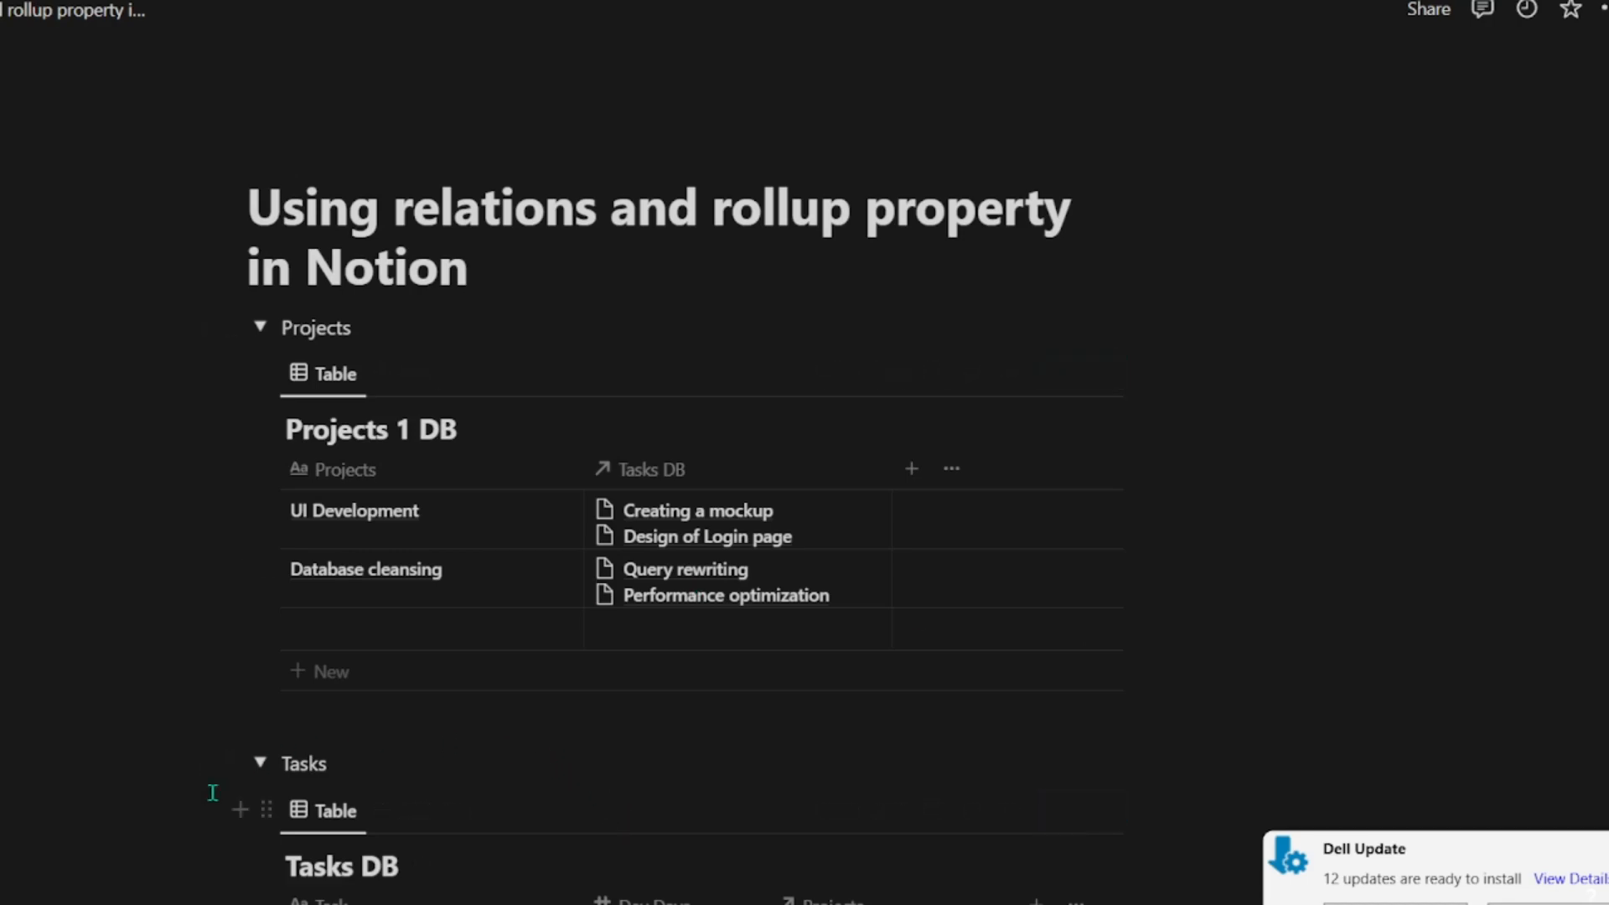
Step: Collapse the Projects toggle section while leaving the Tasks toggle section expanded
scroll(212, 792, down, 5)
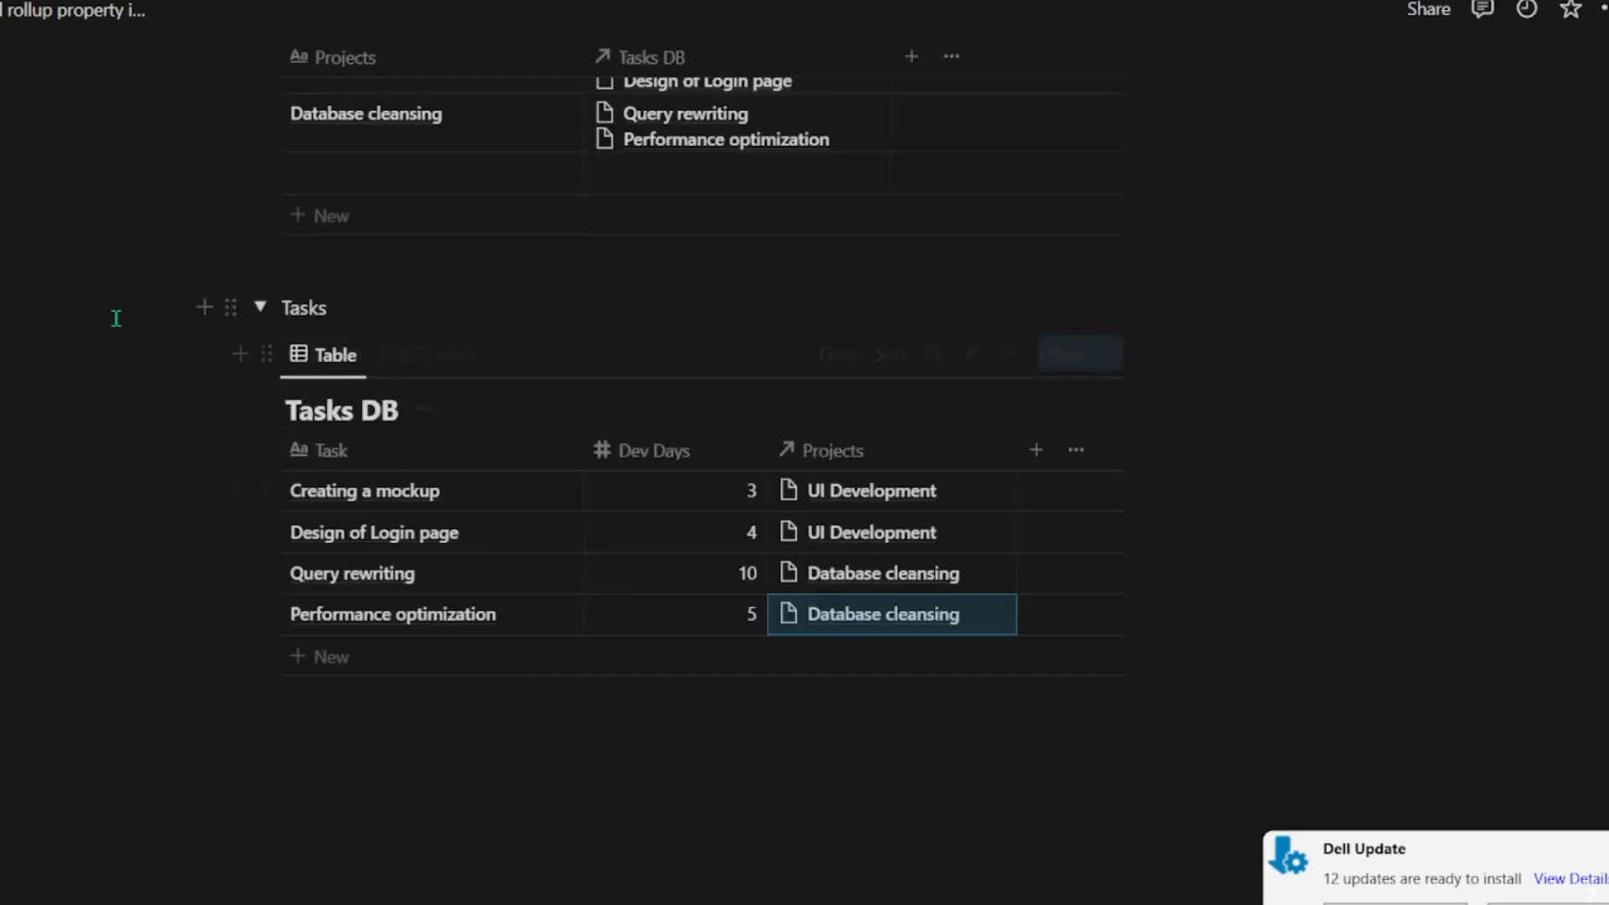
scroll(962, 556, up, 5)
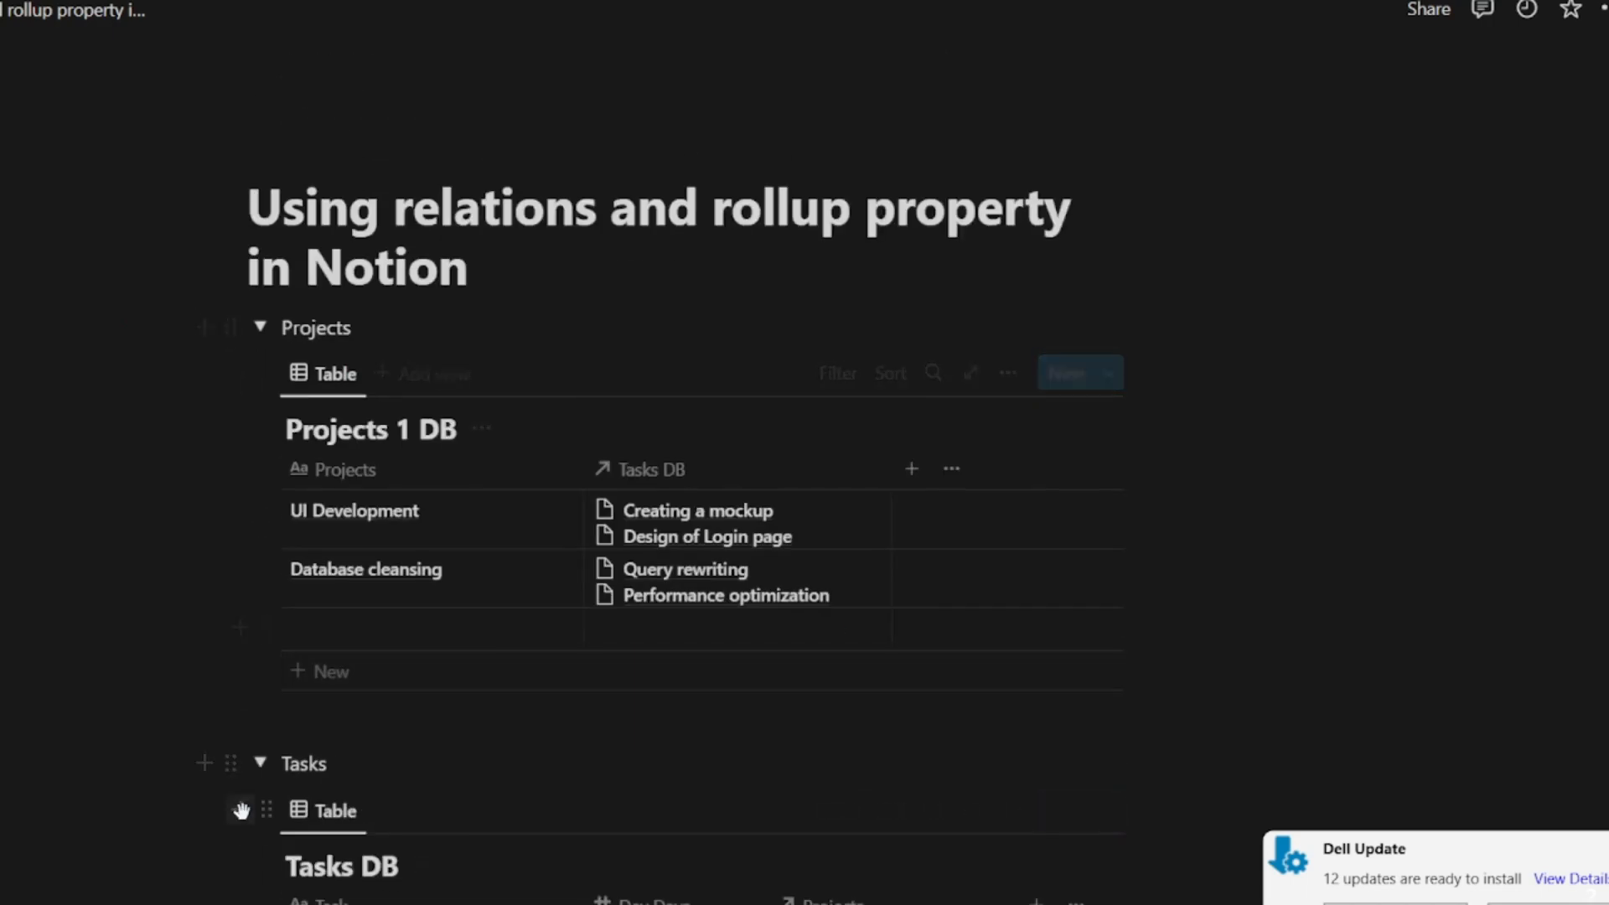
click(260, 327)
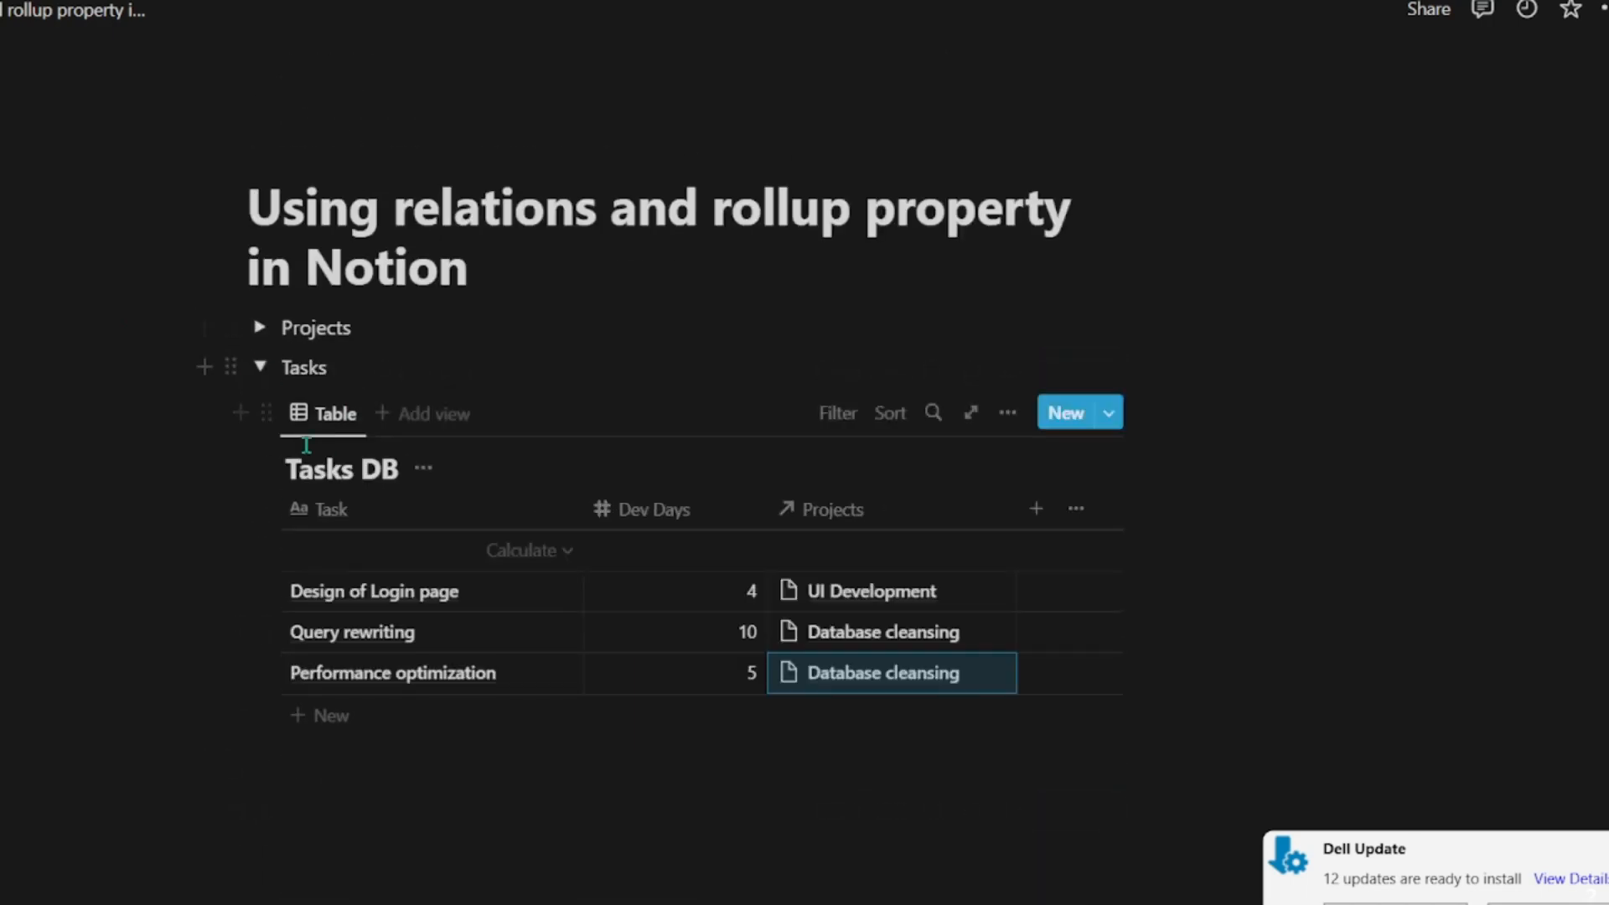
click(262, 367)
click(264, 367)
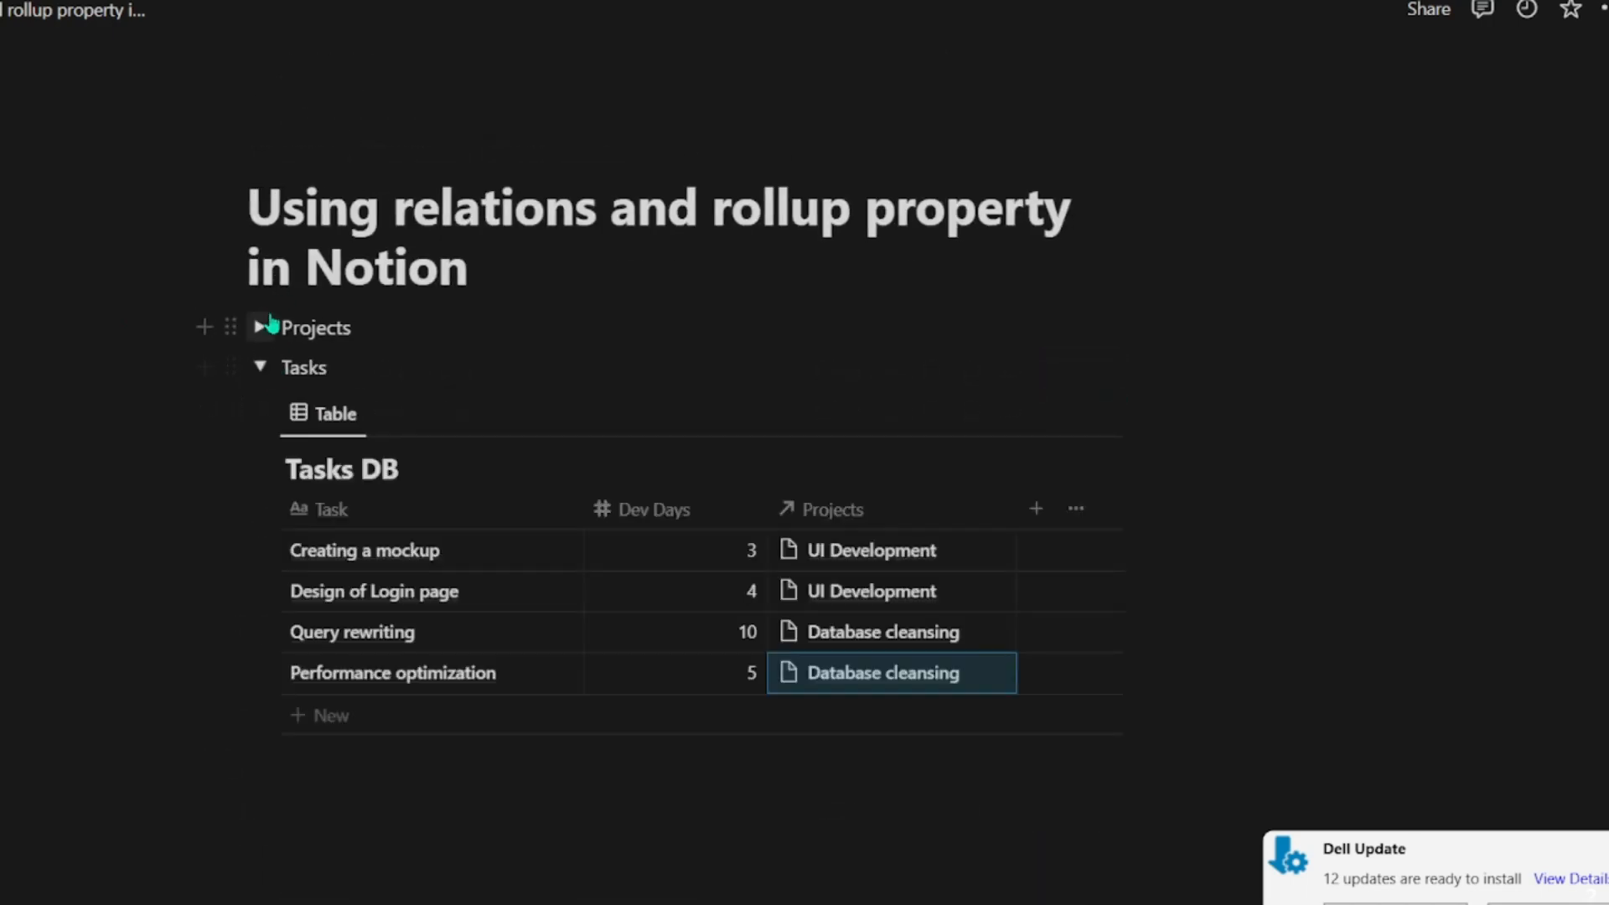
Step: Expand the Projects toggle section and compare the tasks linked to each project with the entries in Tasks DB
click(260, 327)
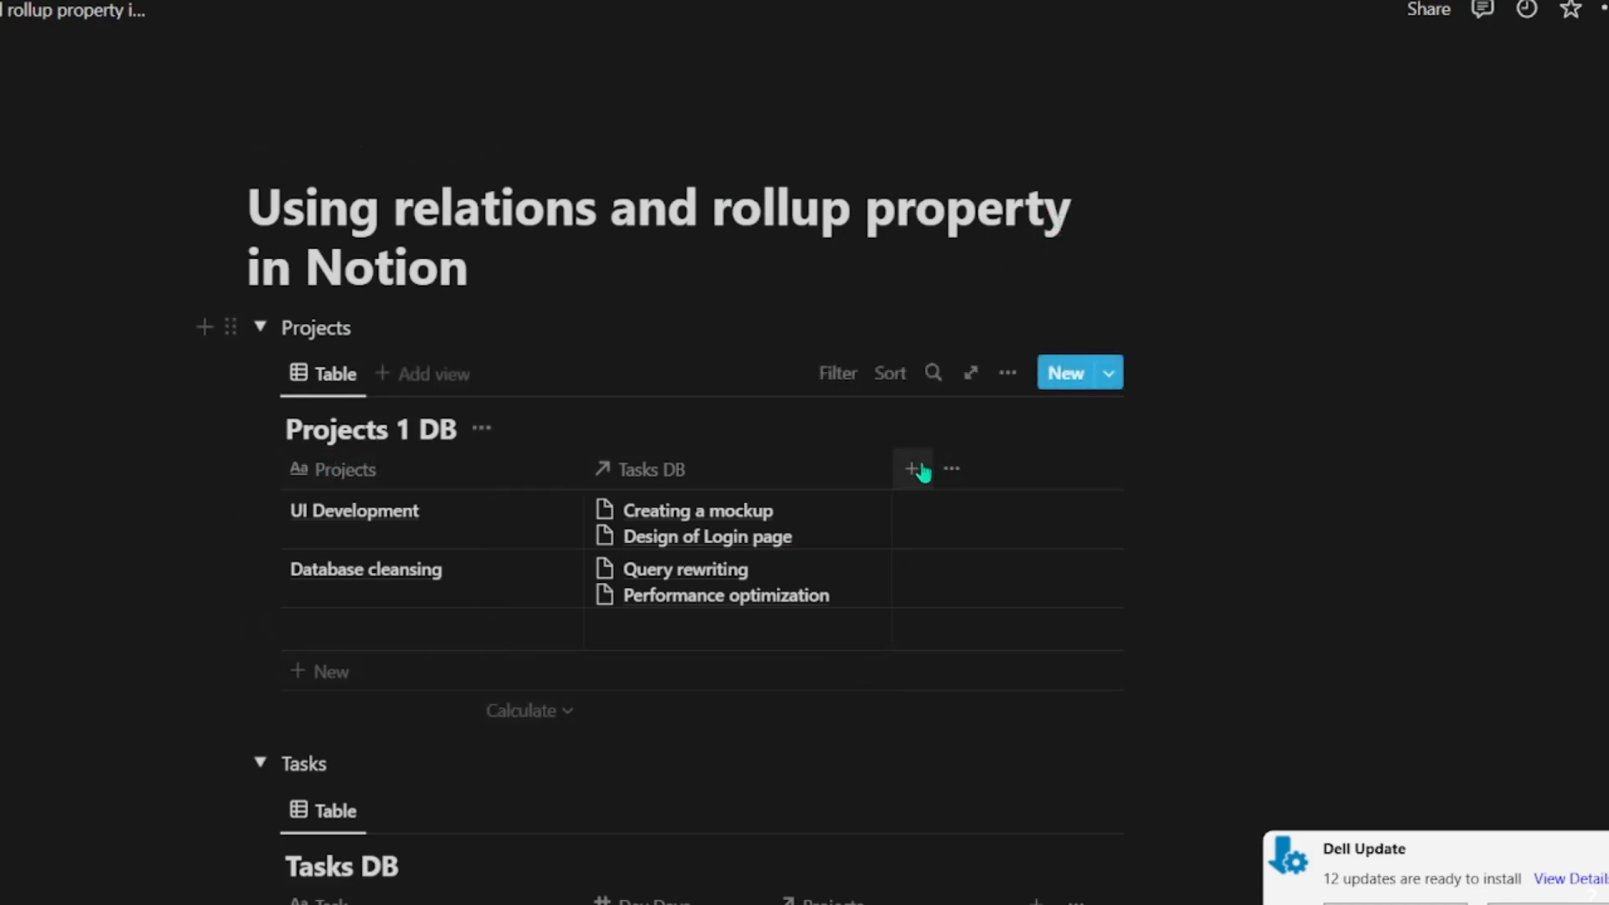
scroll(1404, 503, down, 5)
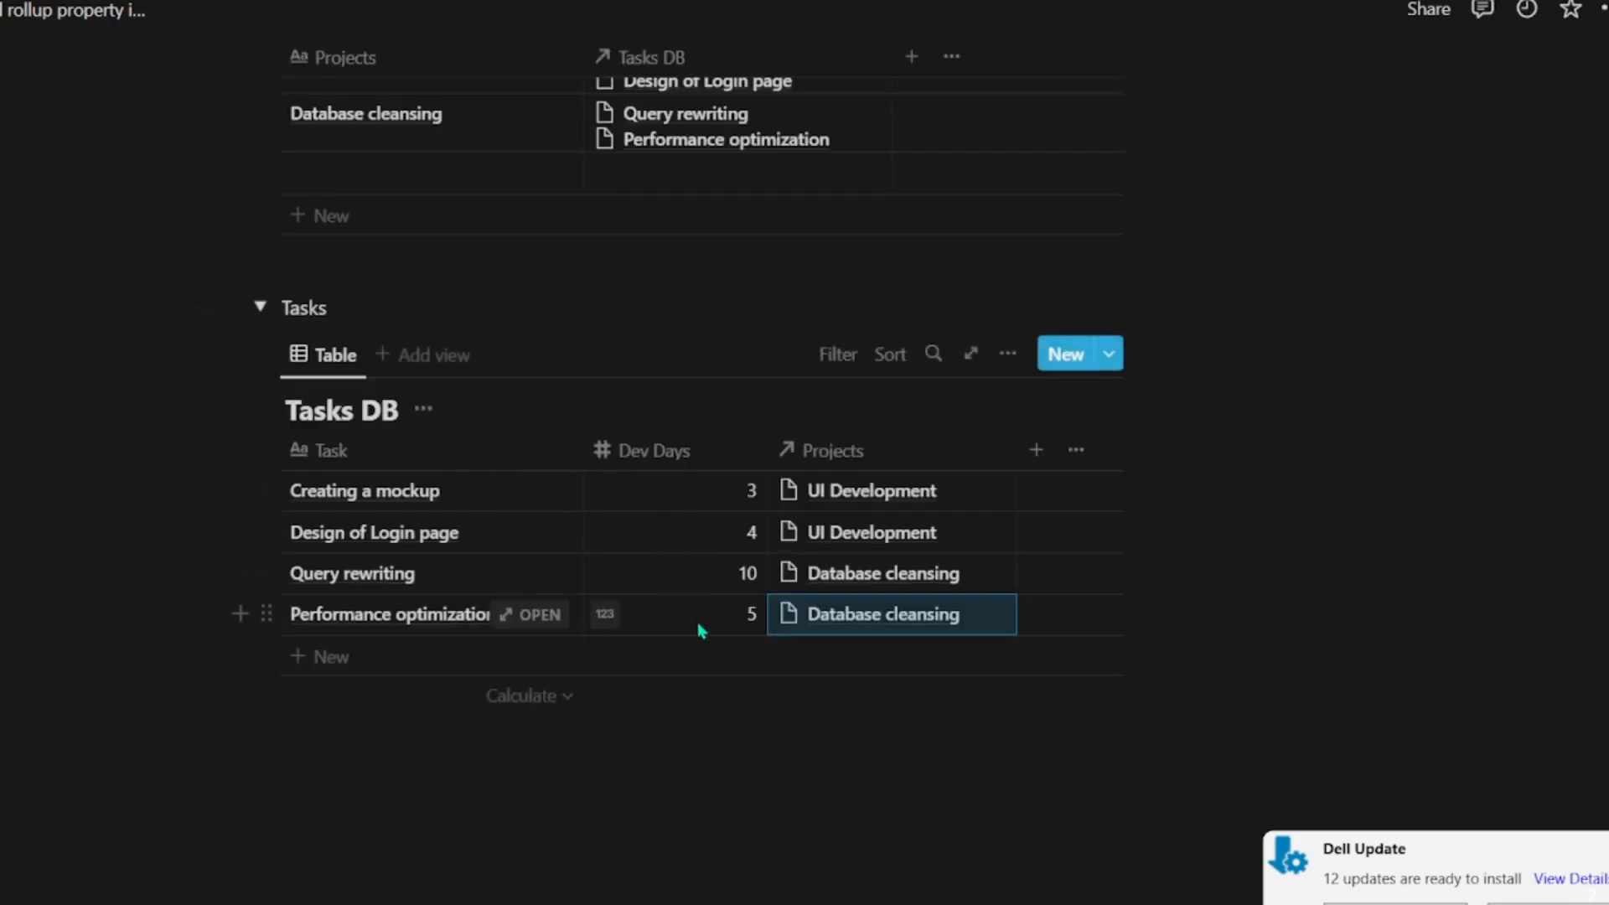
scroll(702, 626, up, 5)
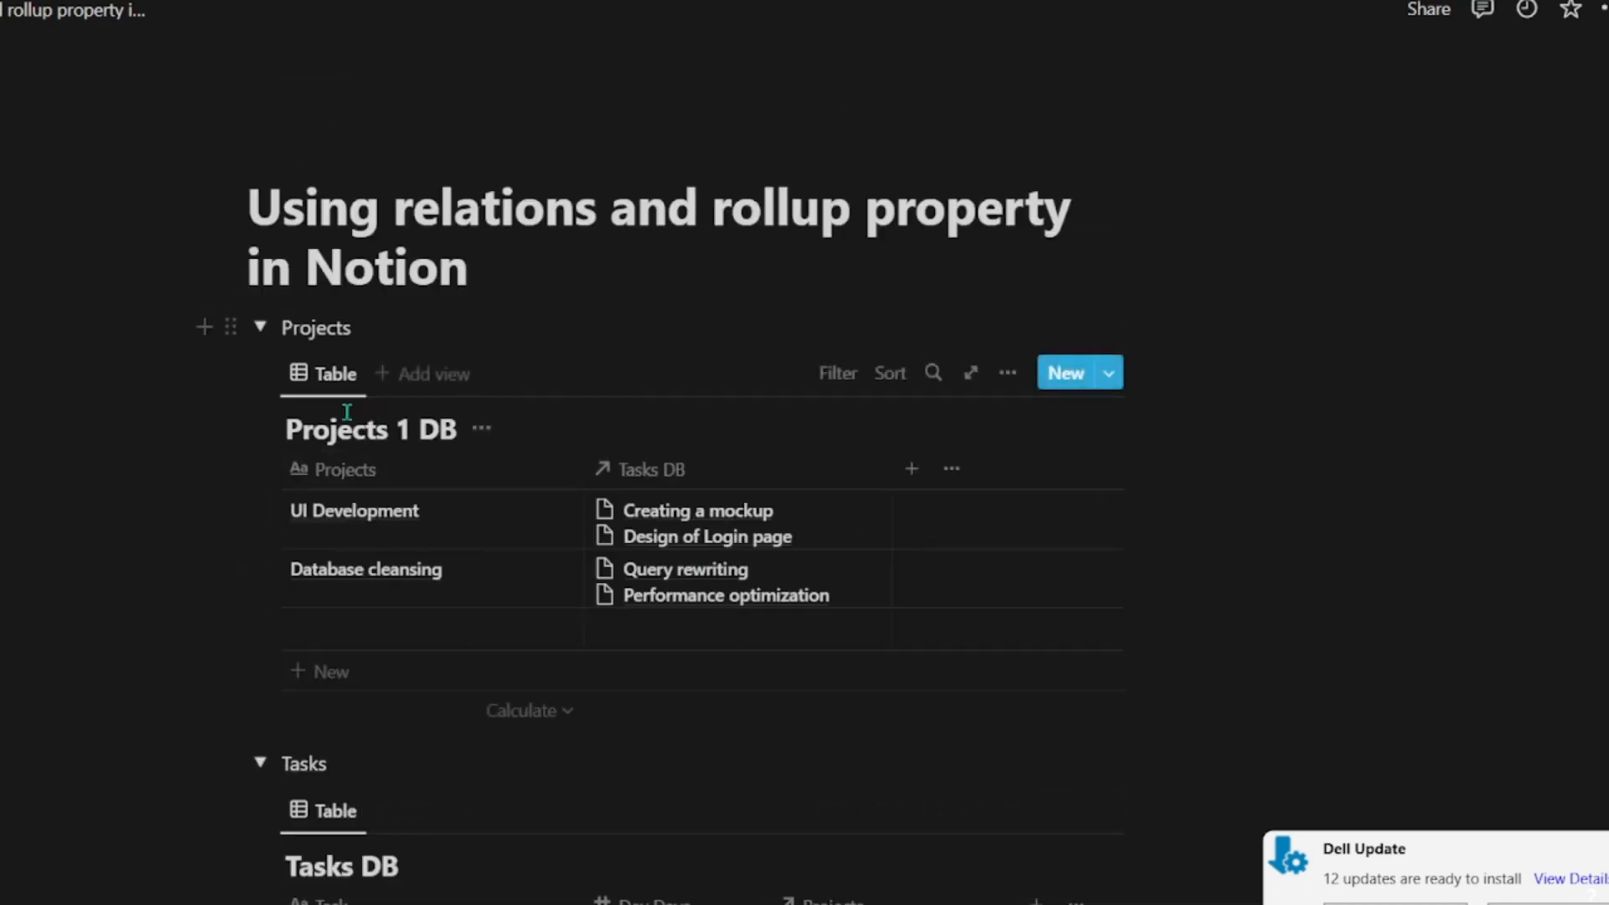
scroll(501, 648, down, 5)
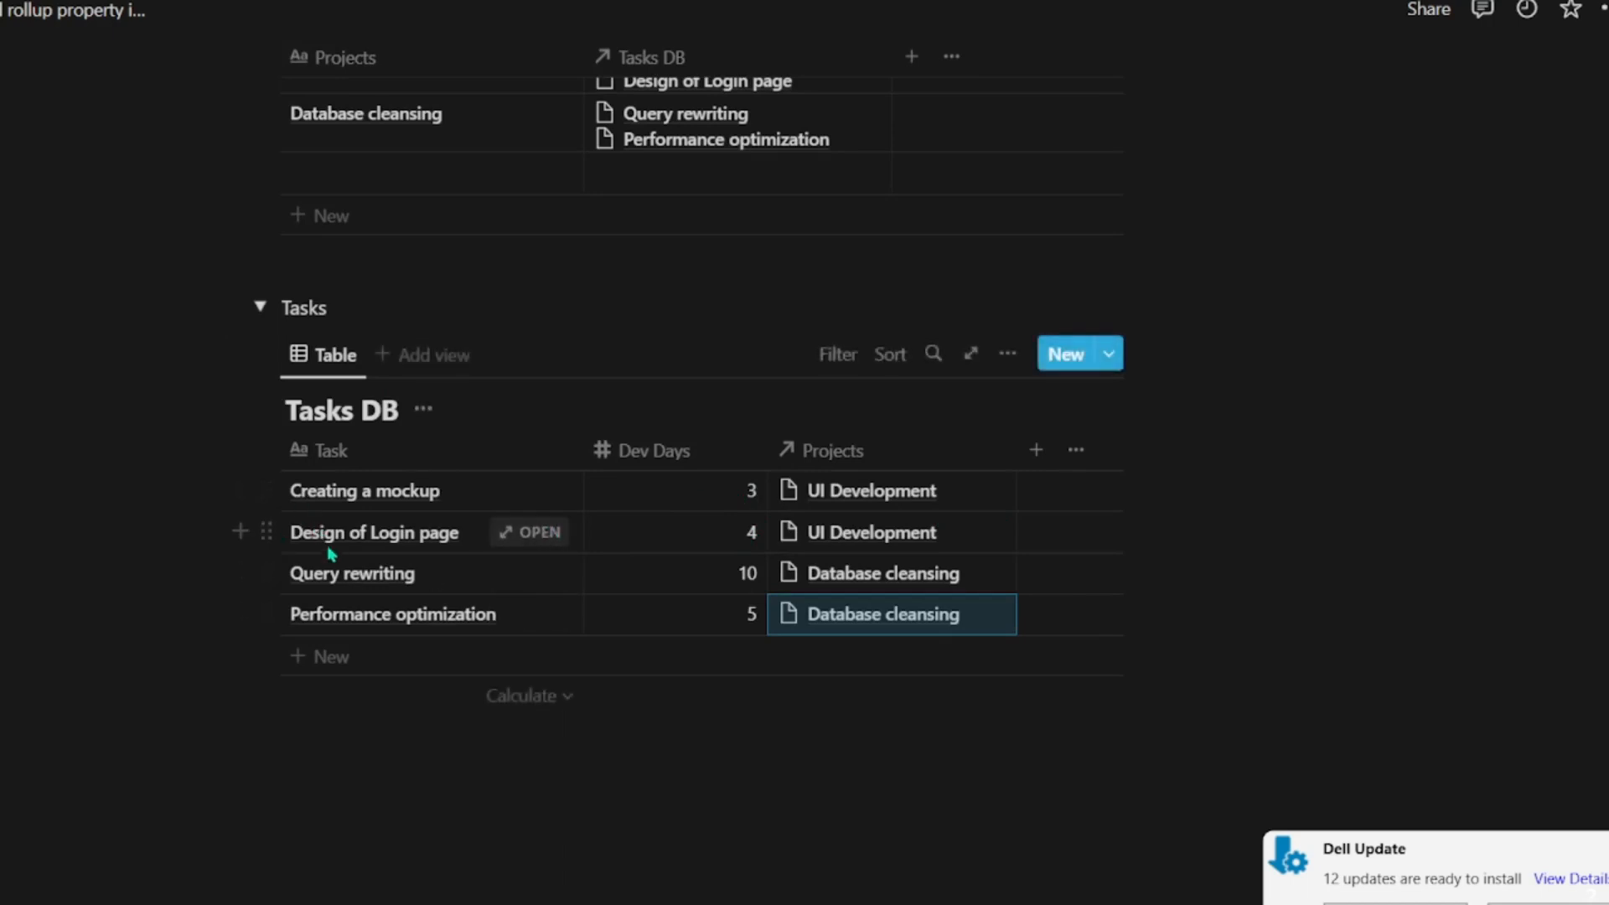
scroll(376, 564, up, 5)
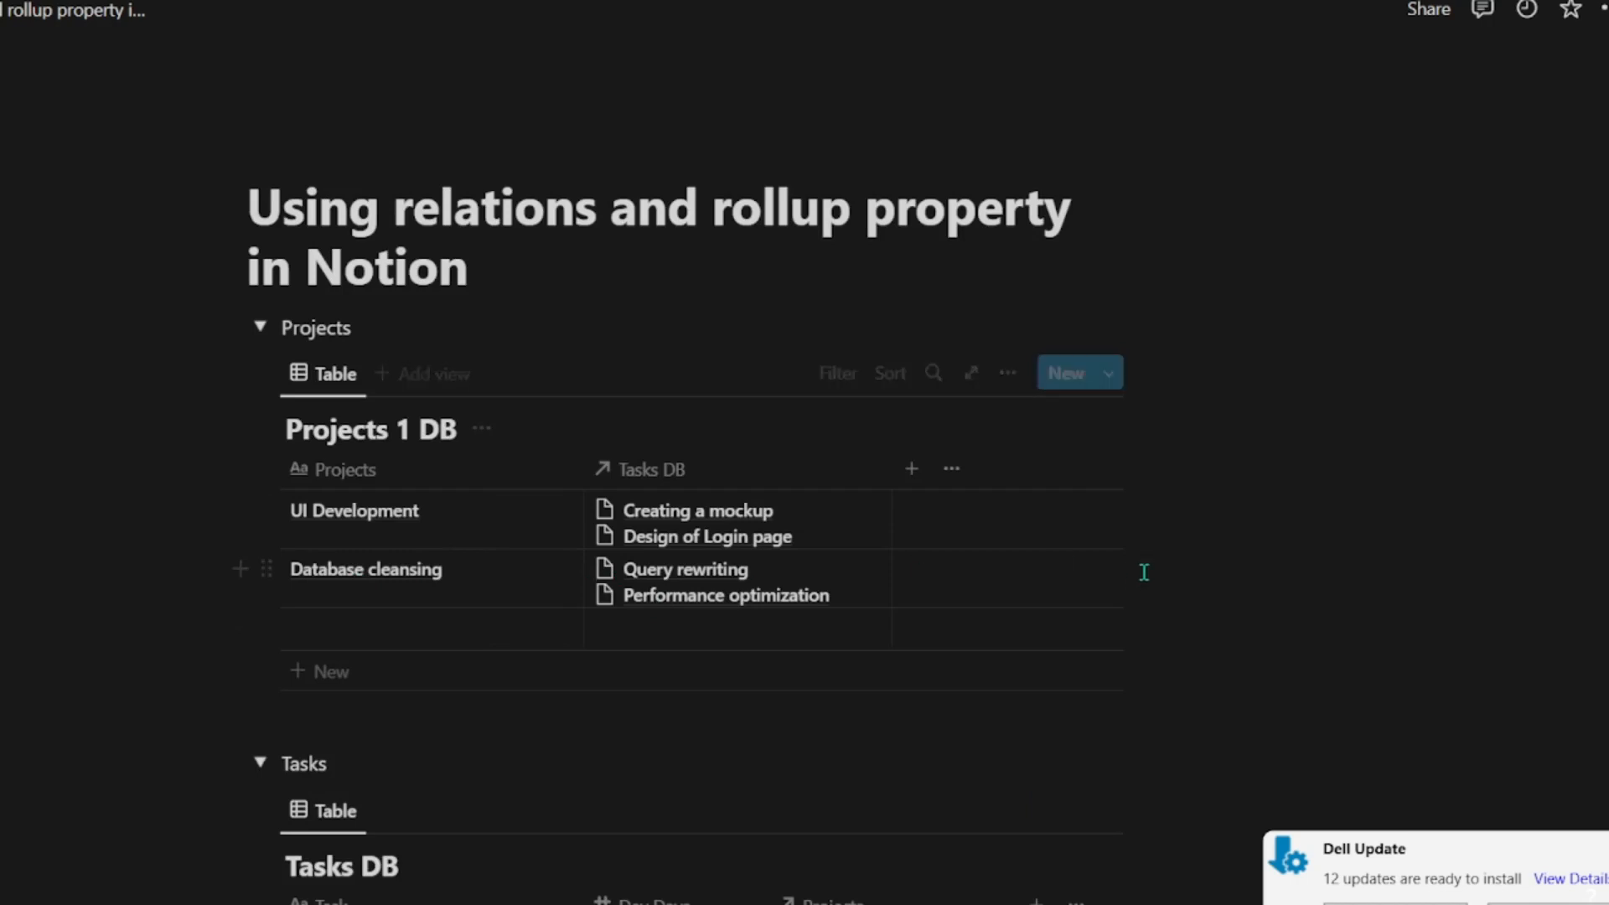
Step: Add a Rollup property to Projects 1 DB that draws on the Tasks DB relation
click(911, 469)
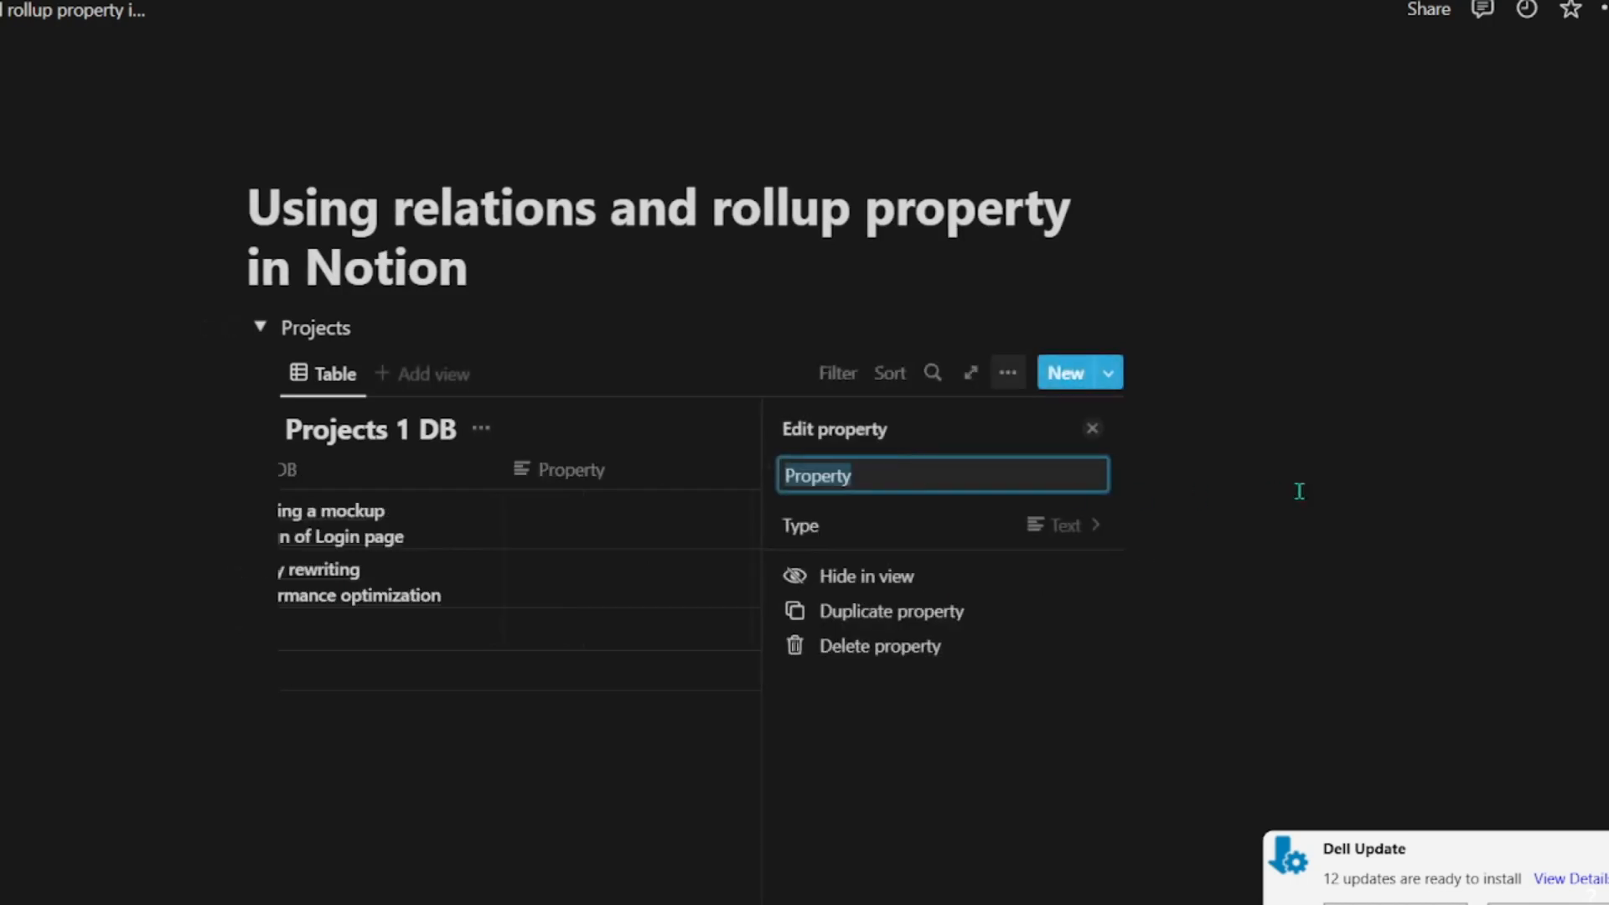
click(834, 536)
scroll(933, 546, down, 2)
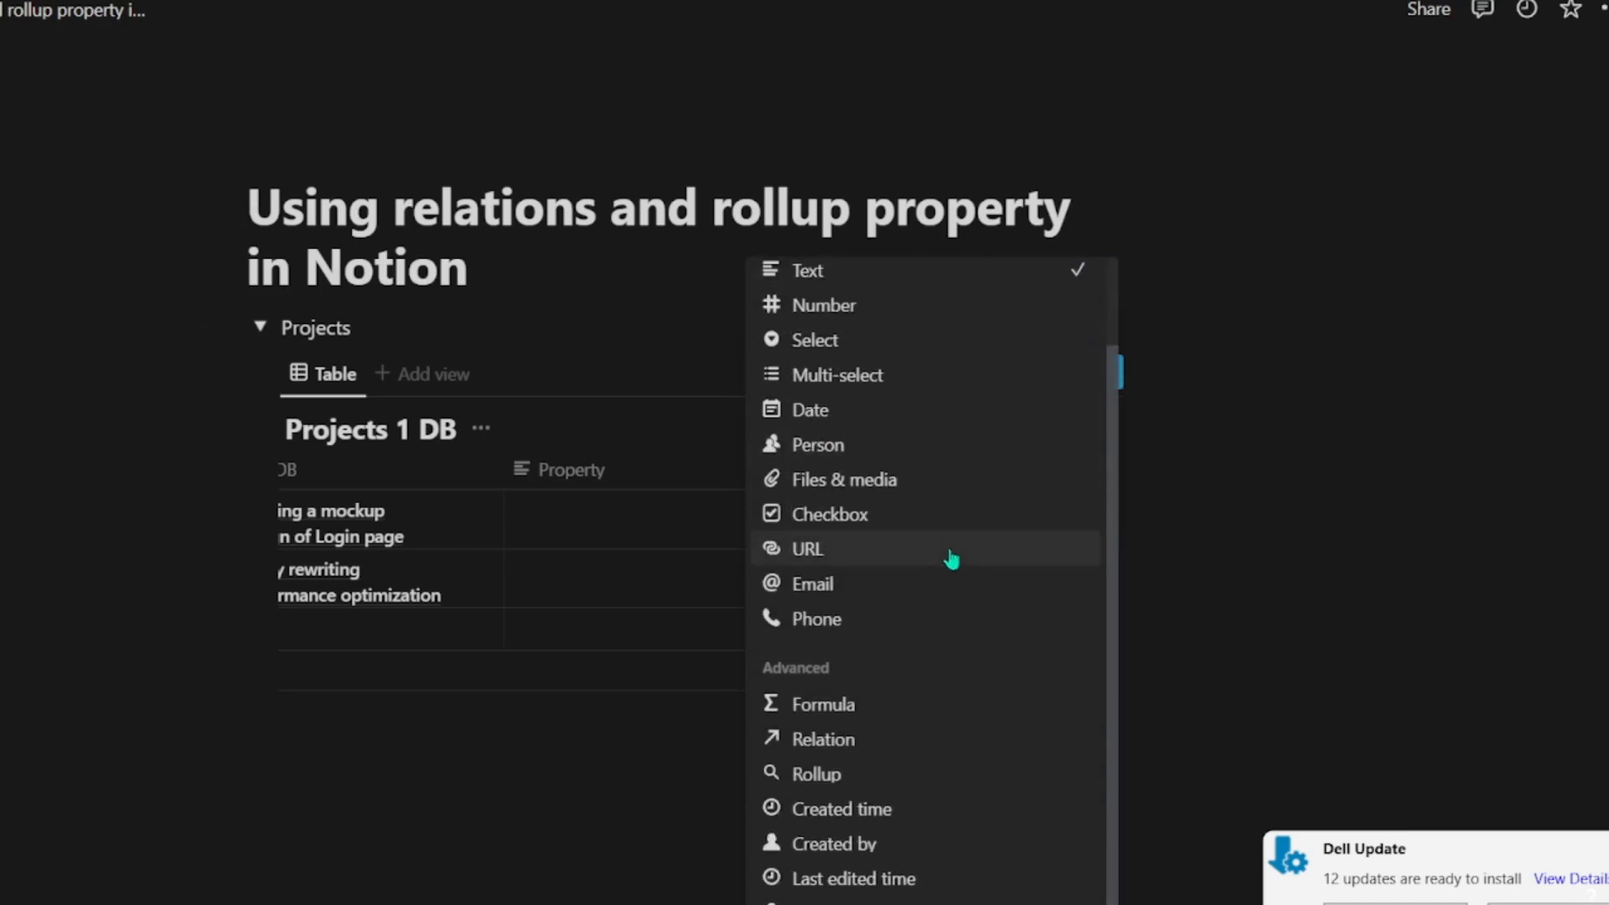
click(856, 782)
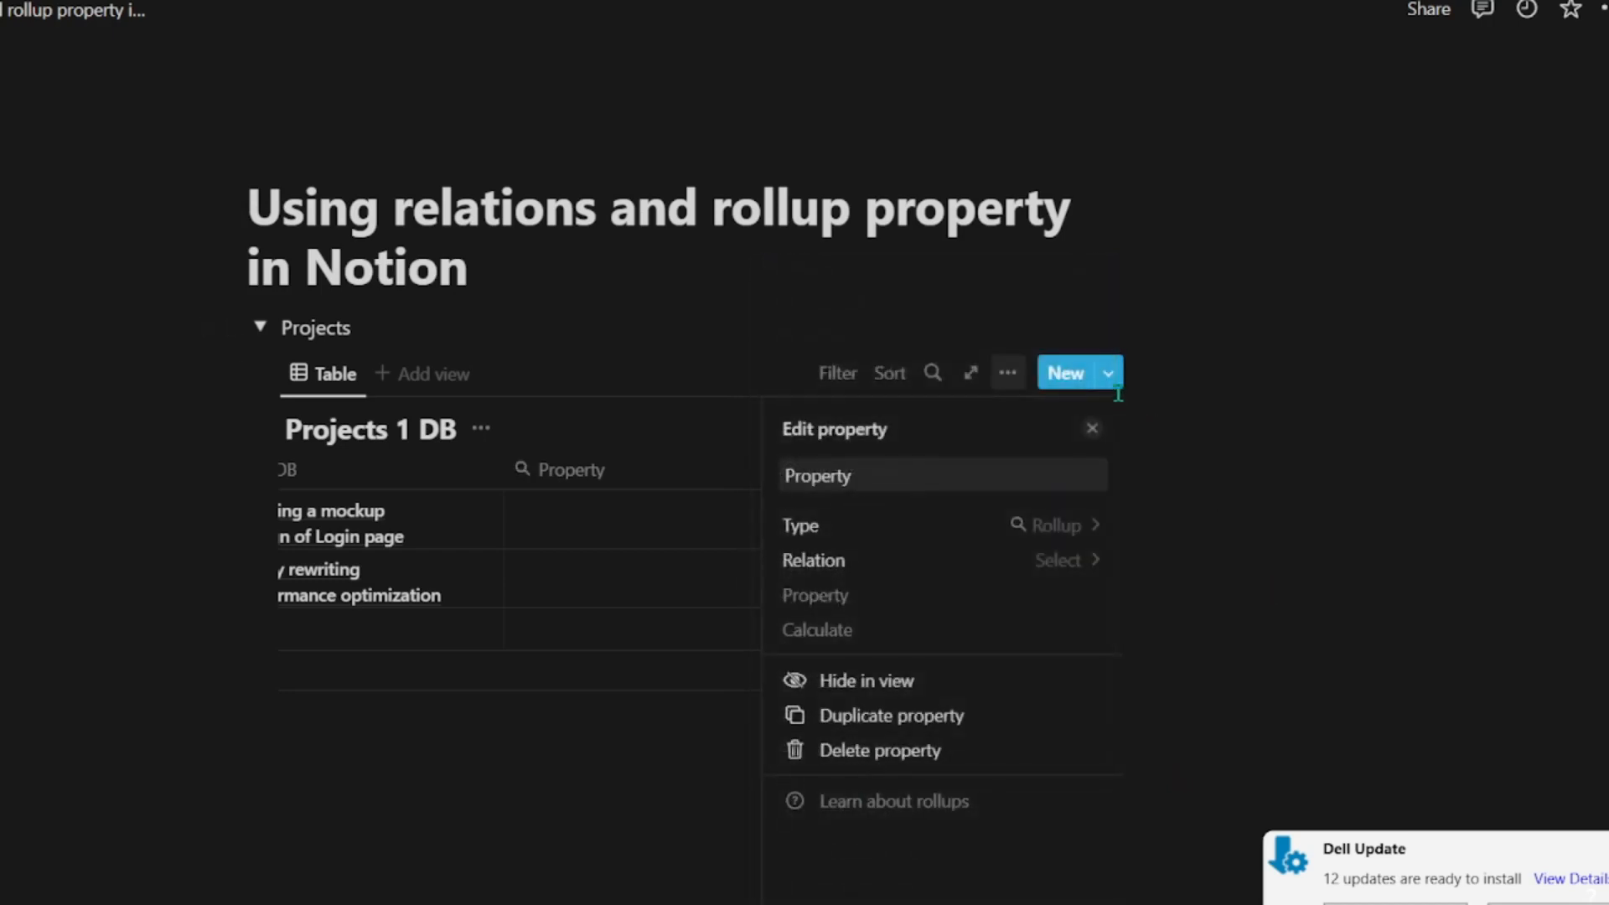
click(1032, 563)
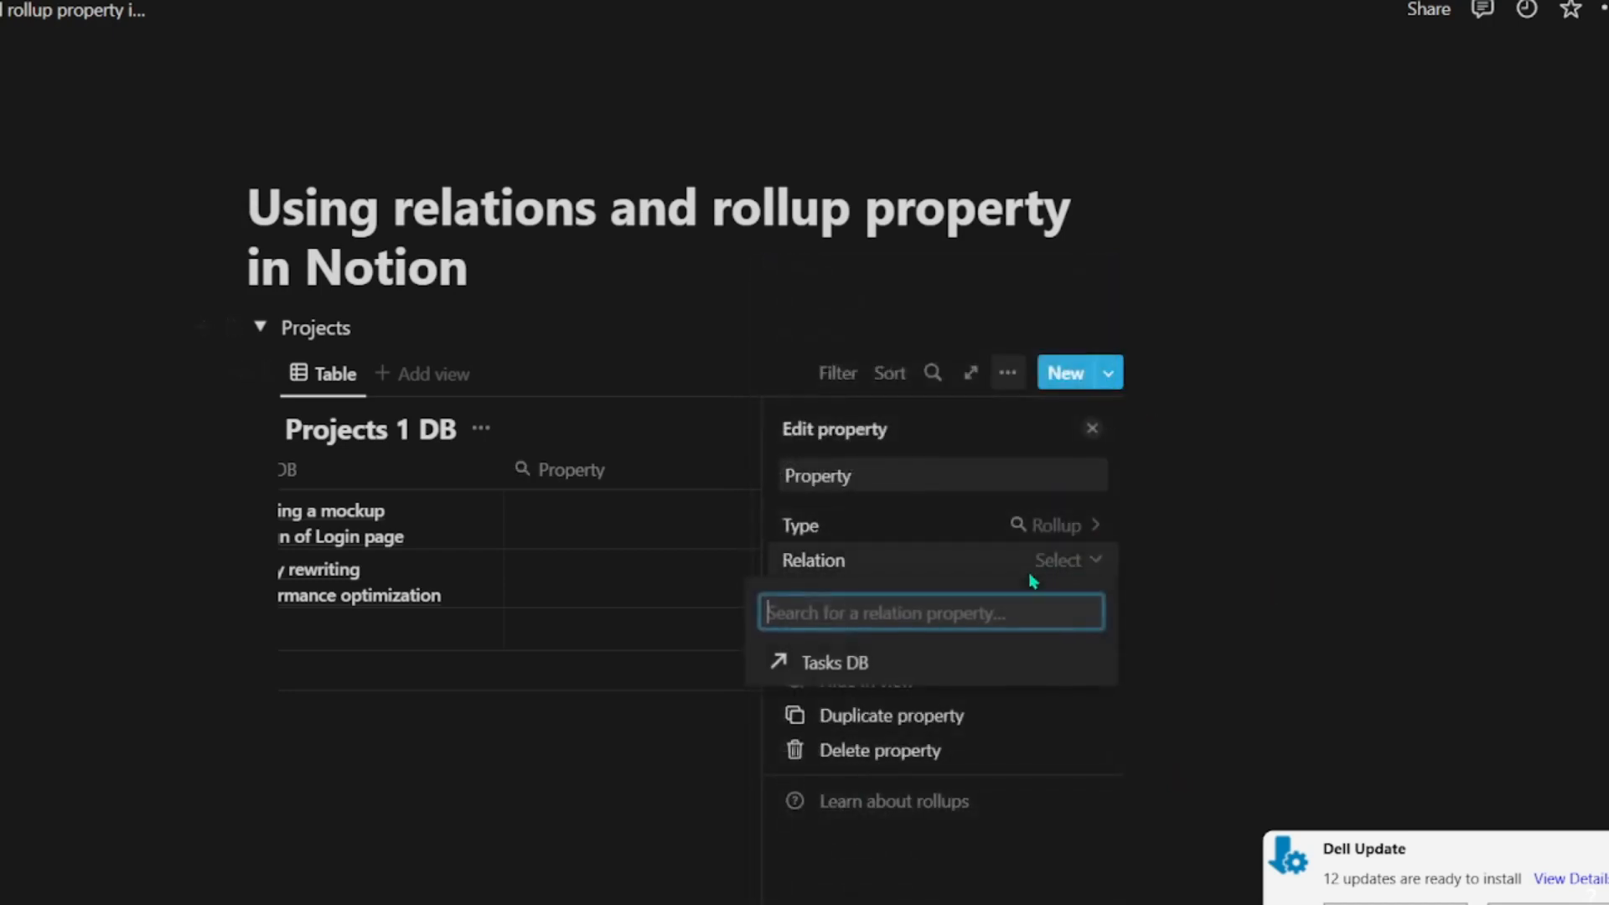
click(838, 664)
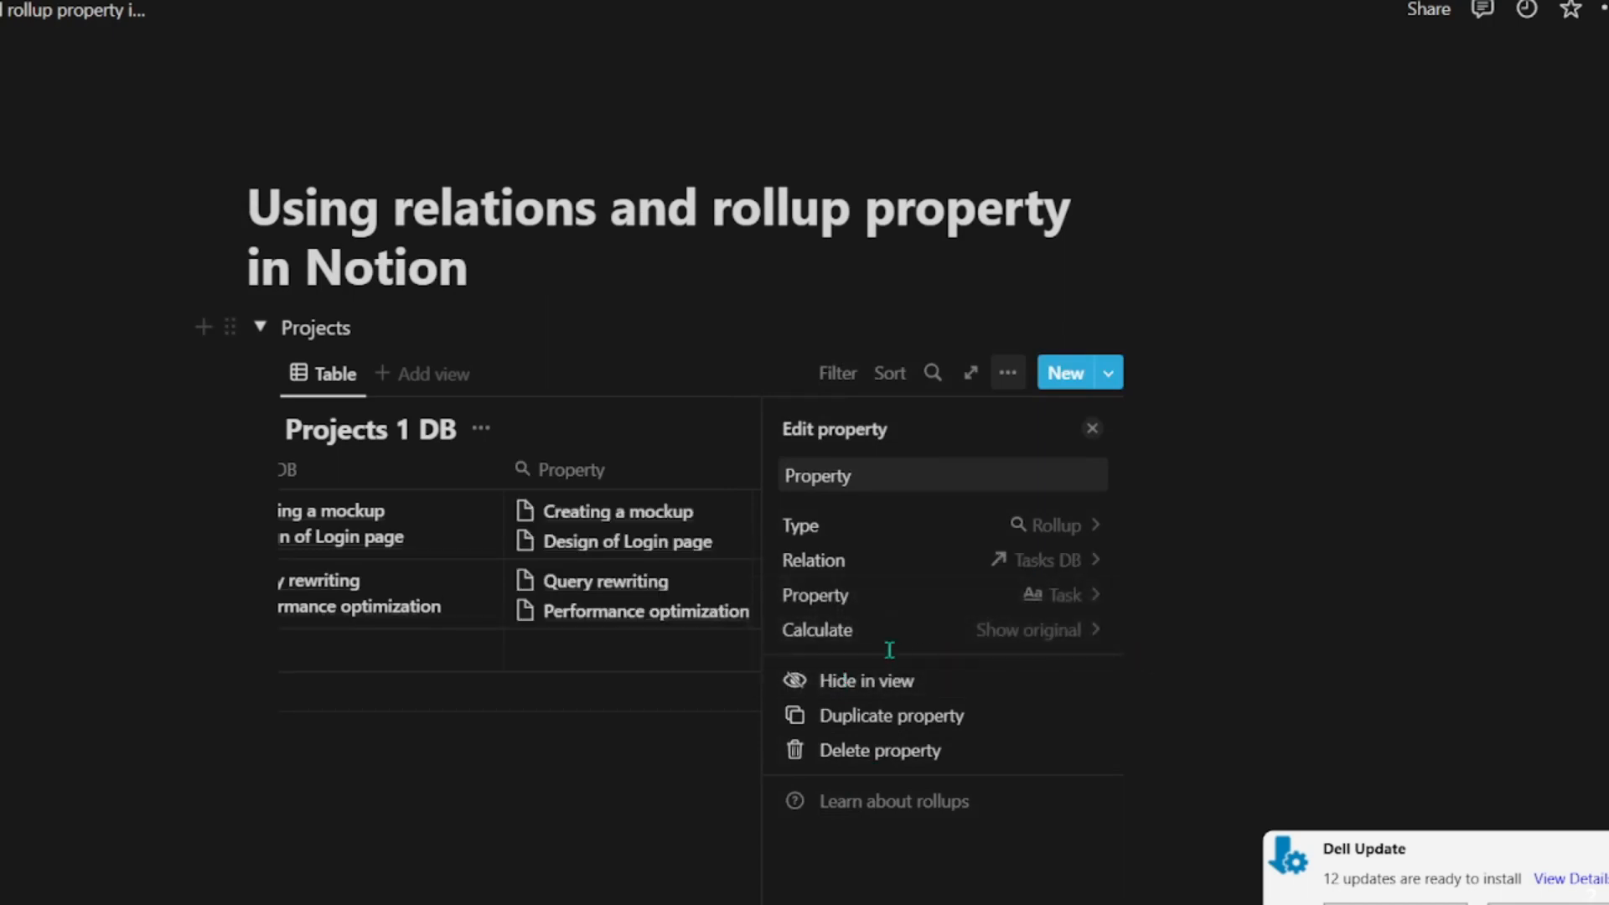
Step: Set the new rollup to calculate the Sum of the related tasks' Dev Days
click(823, 636)
click(823, 636)
click(826, 639)
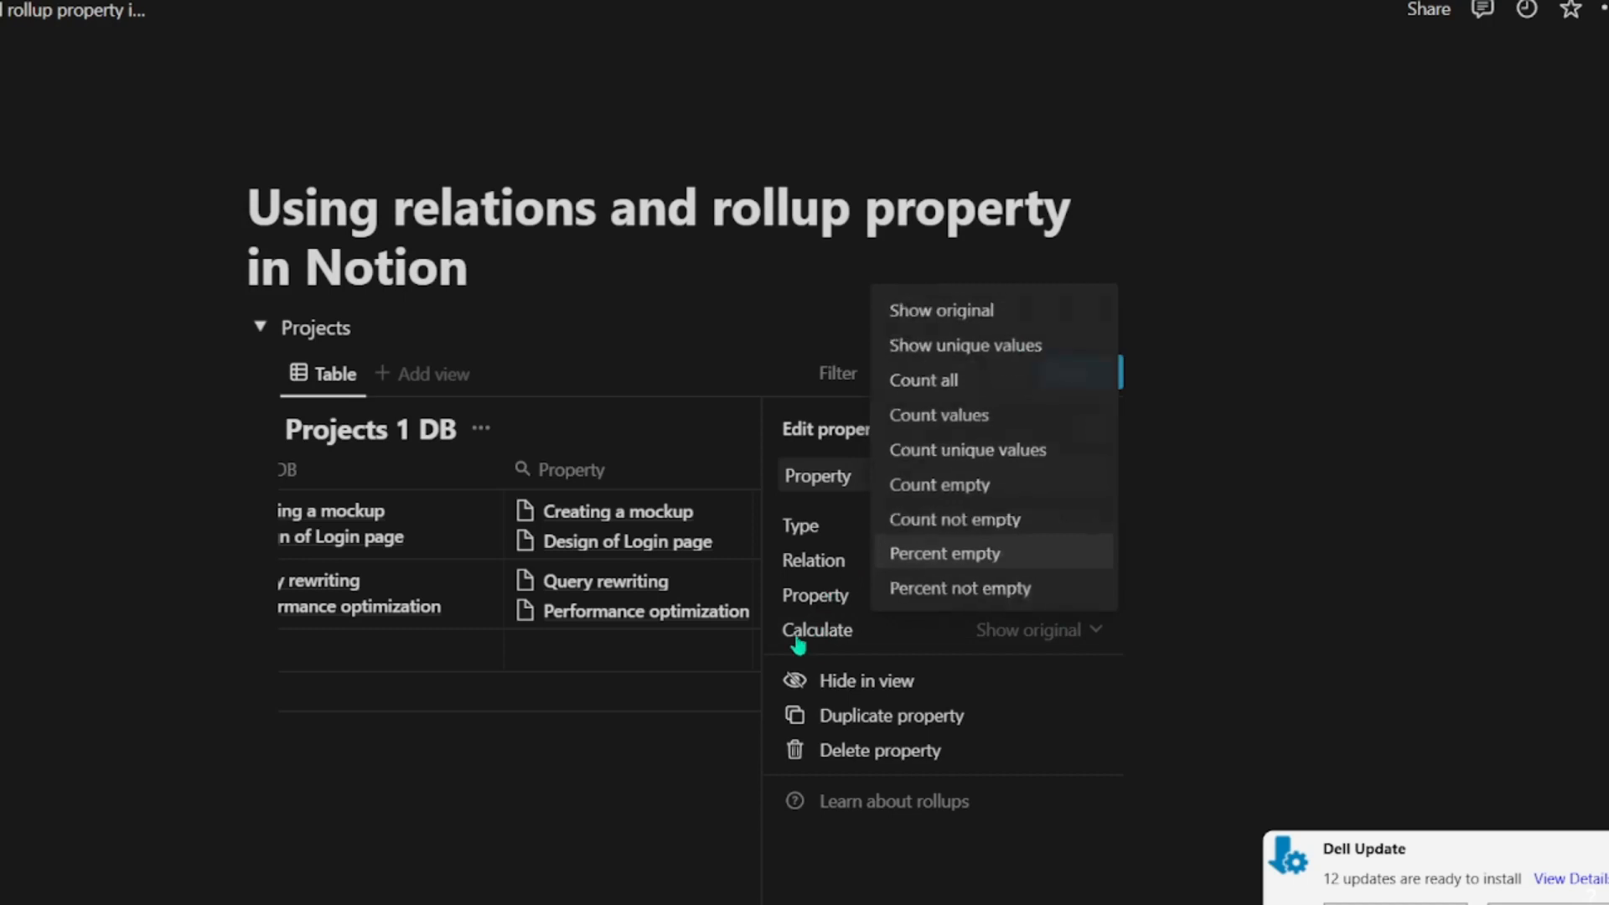
click(802, 641)
click(852, 597)
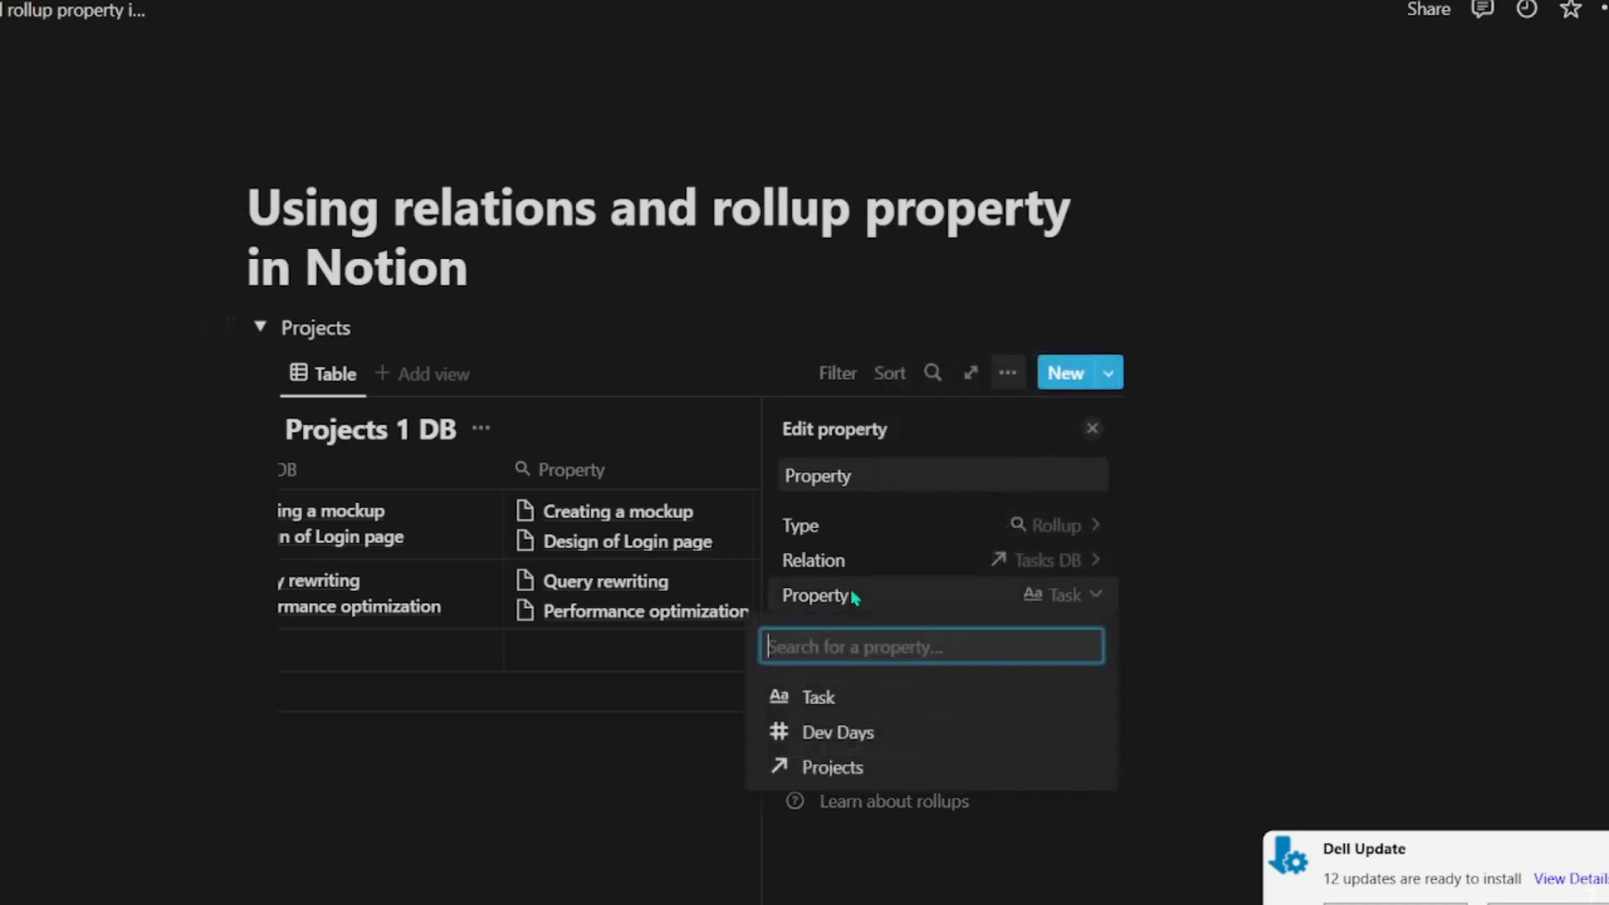
click(857, 732)
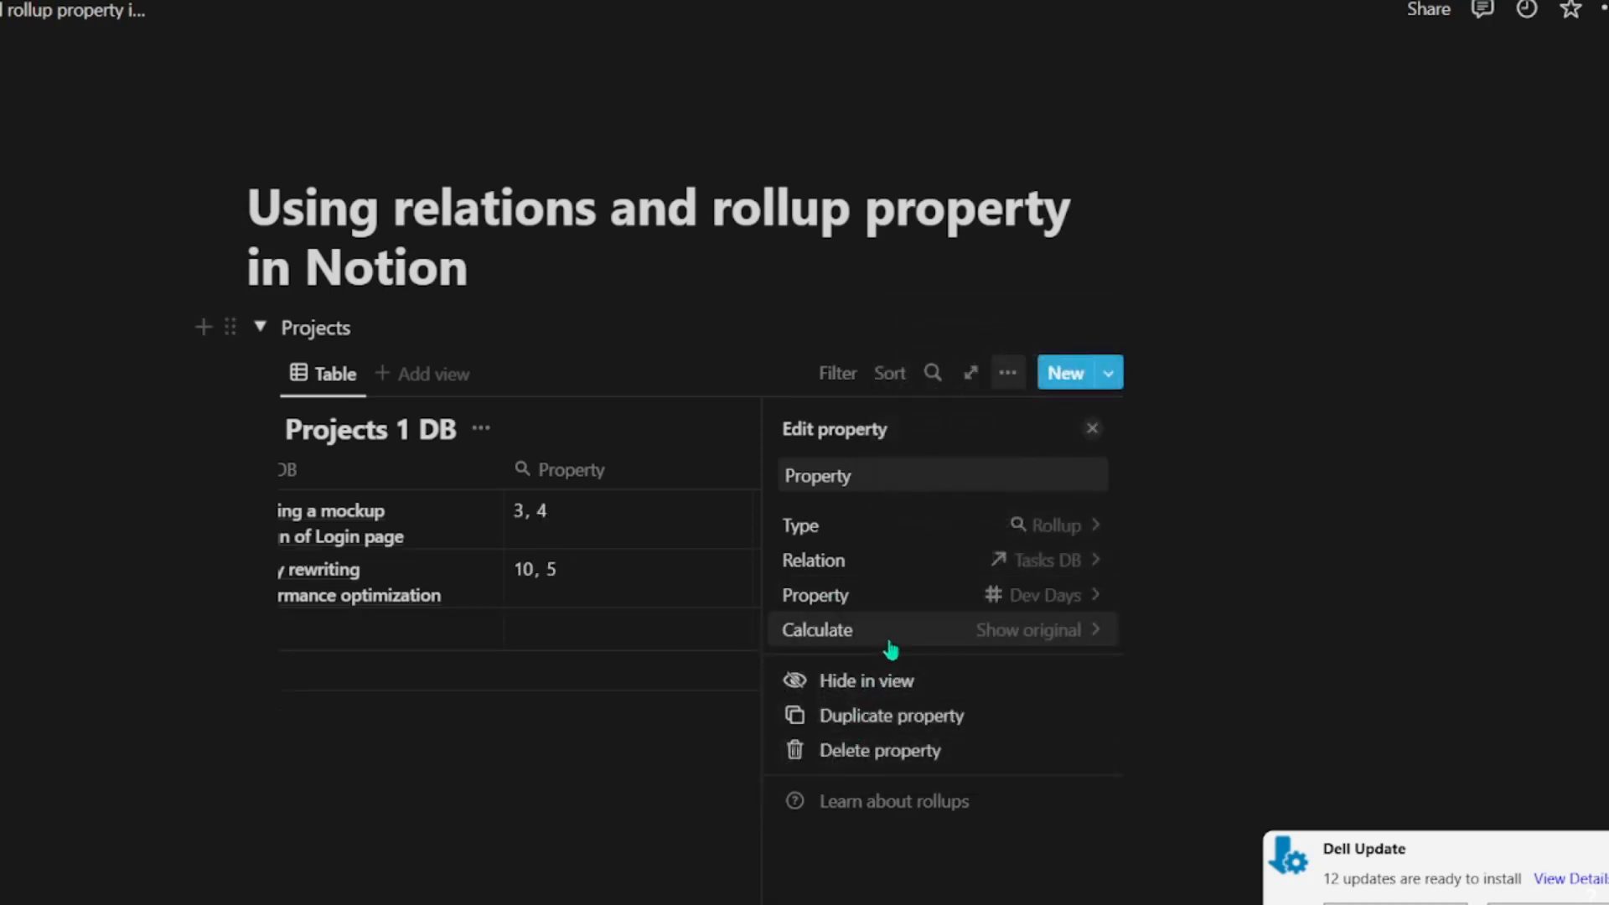
click(803, 641)
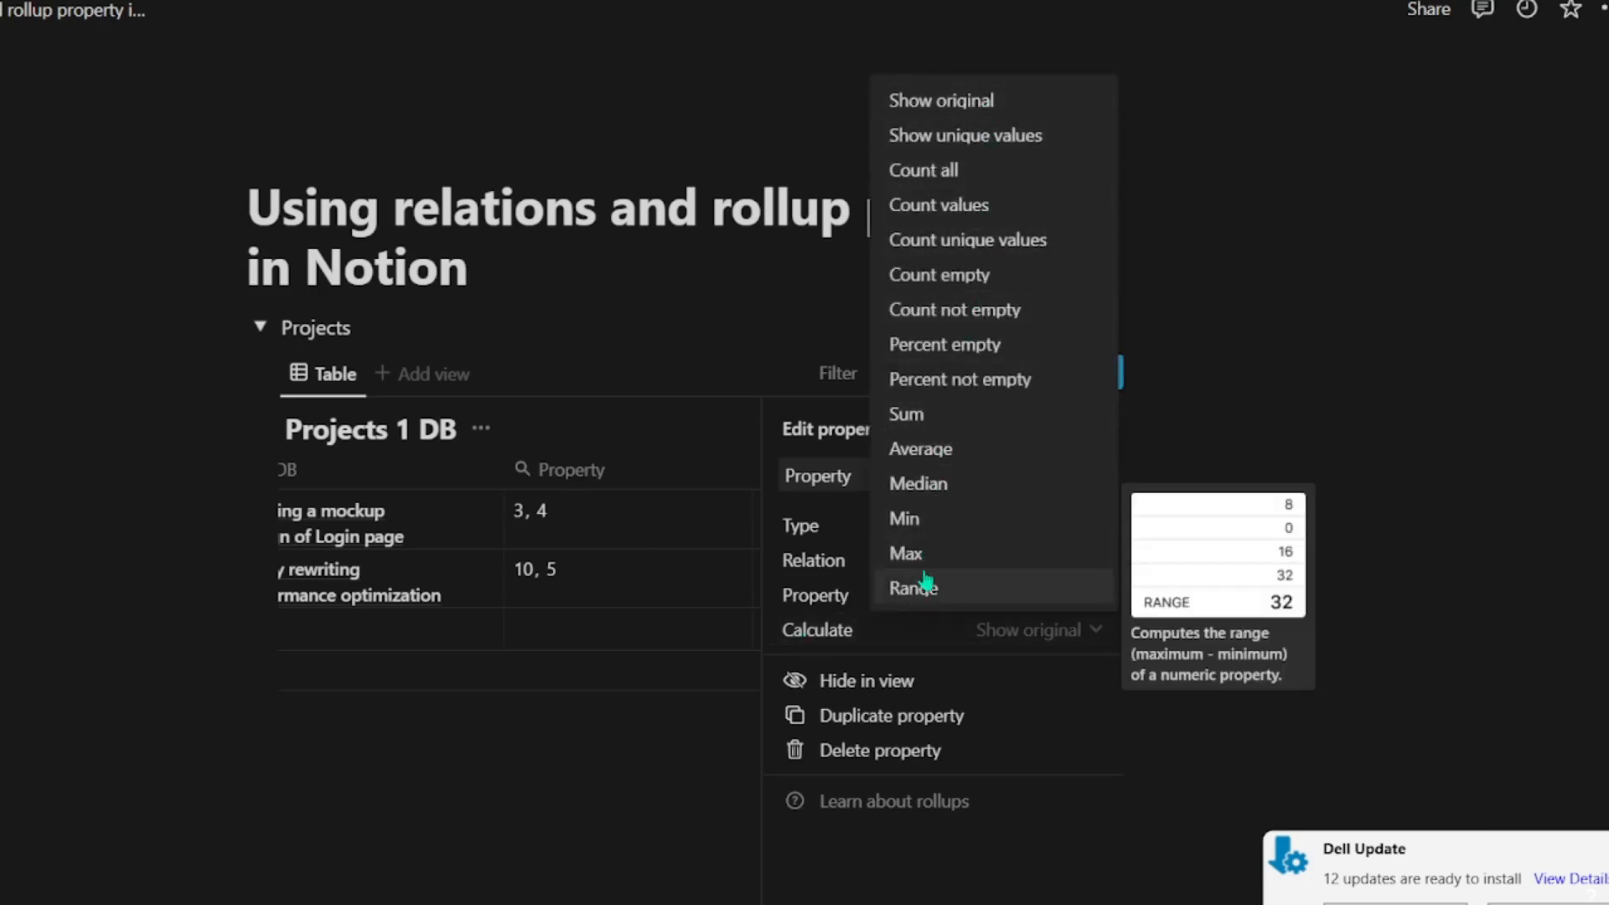
click(920, 430)
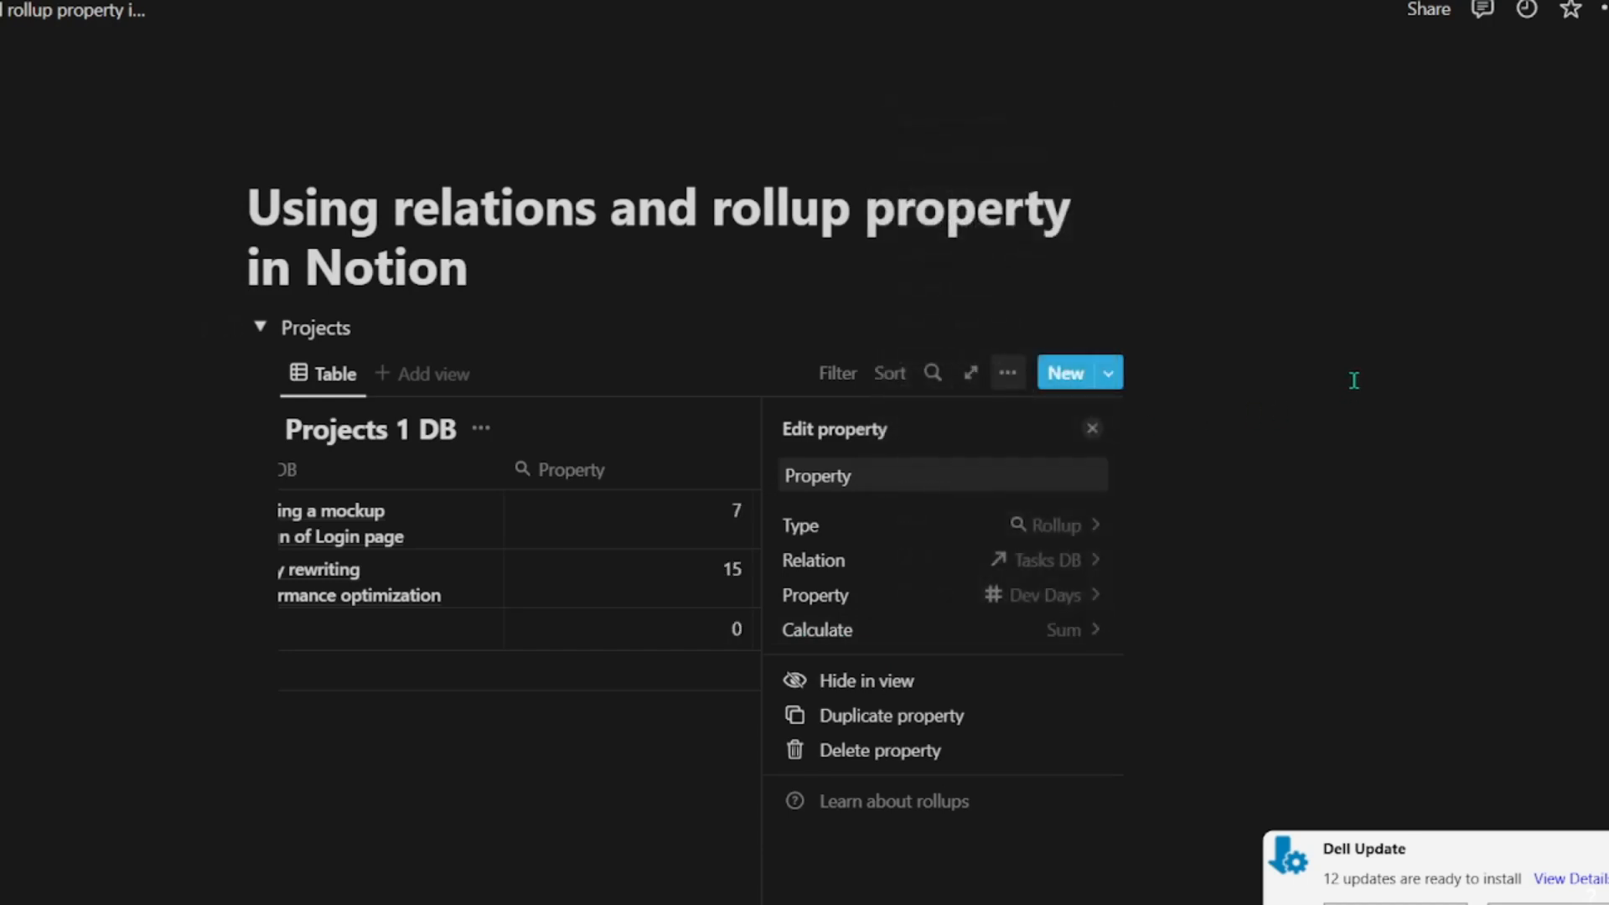
click(1291, 467)
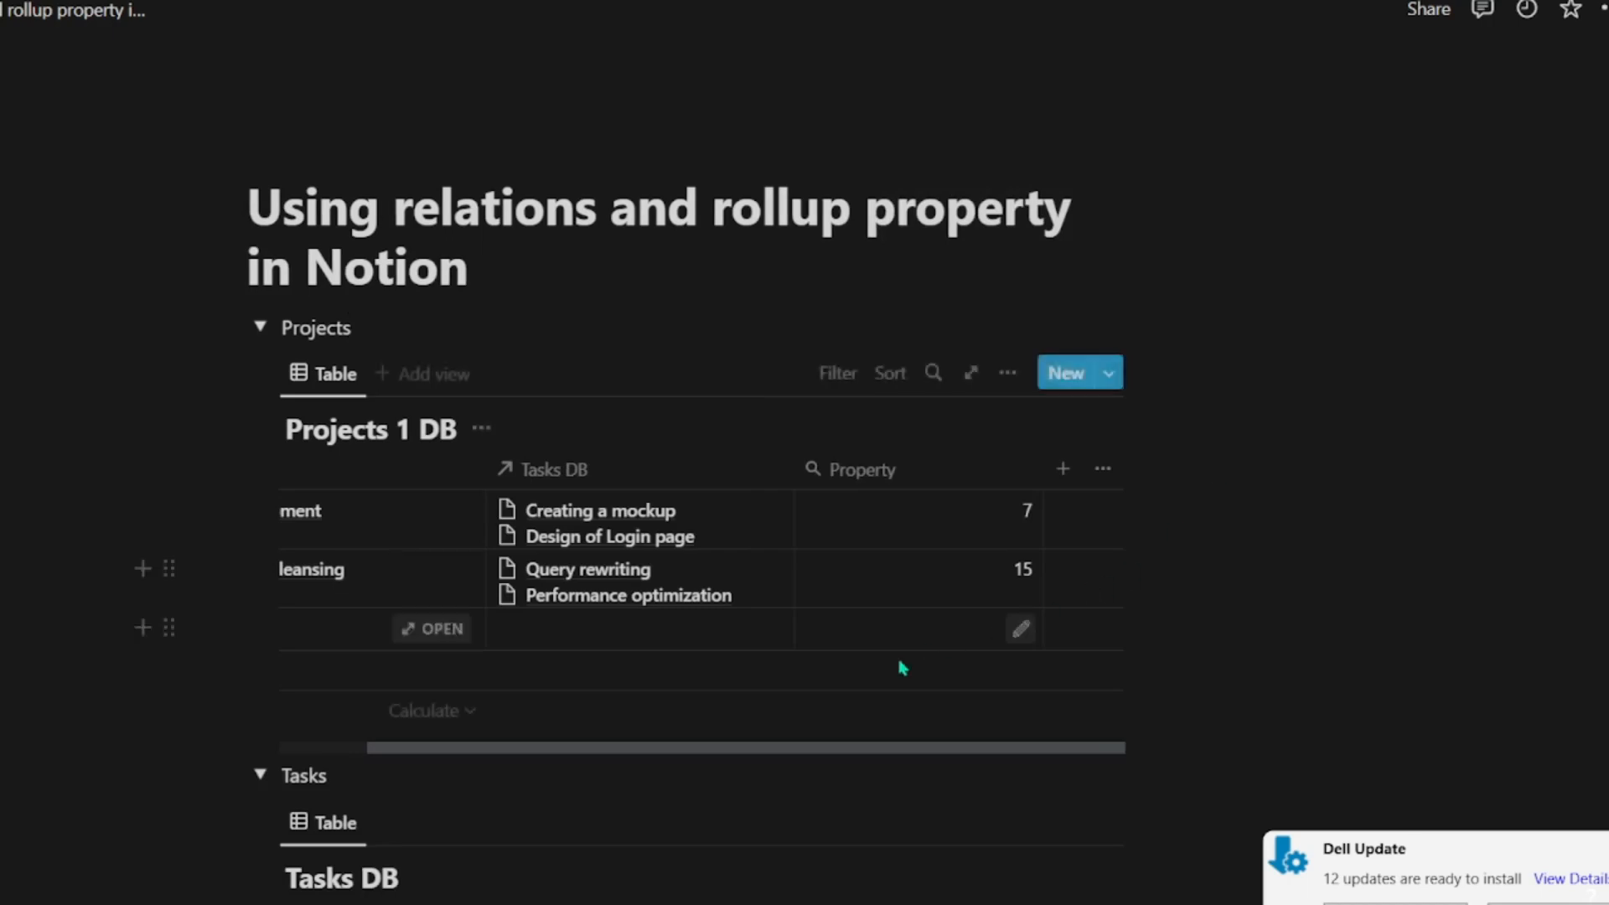
Step: Rename the rollup property in Projects 1 DB as Total working days
click(595, 754)
drag(539, 751, 643, 737)
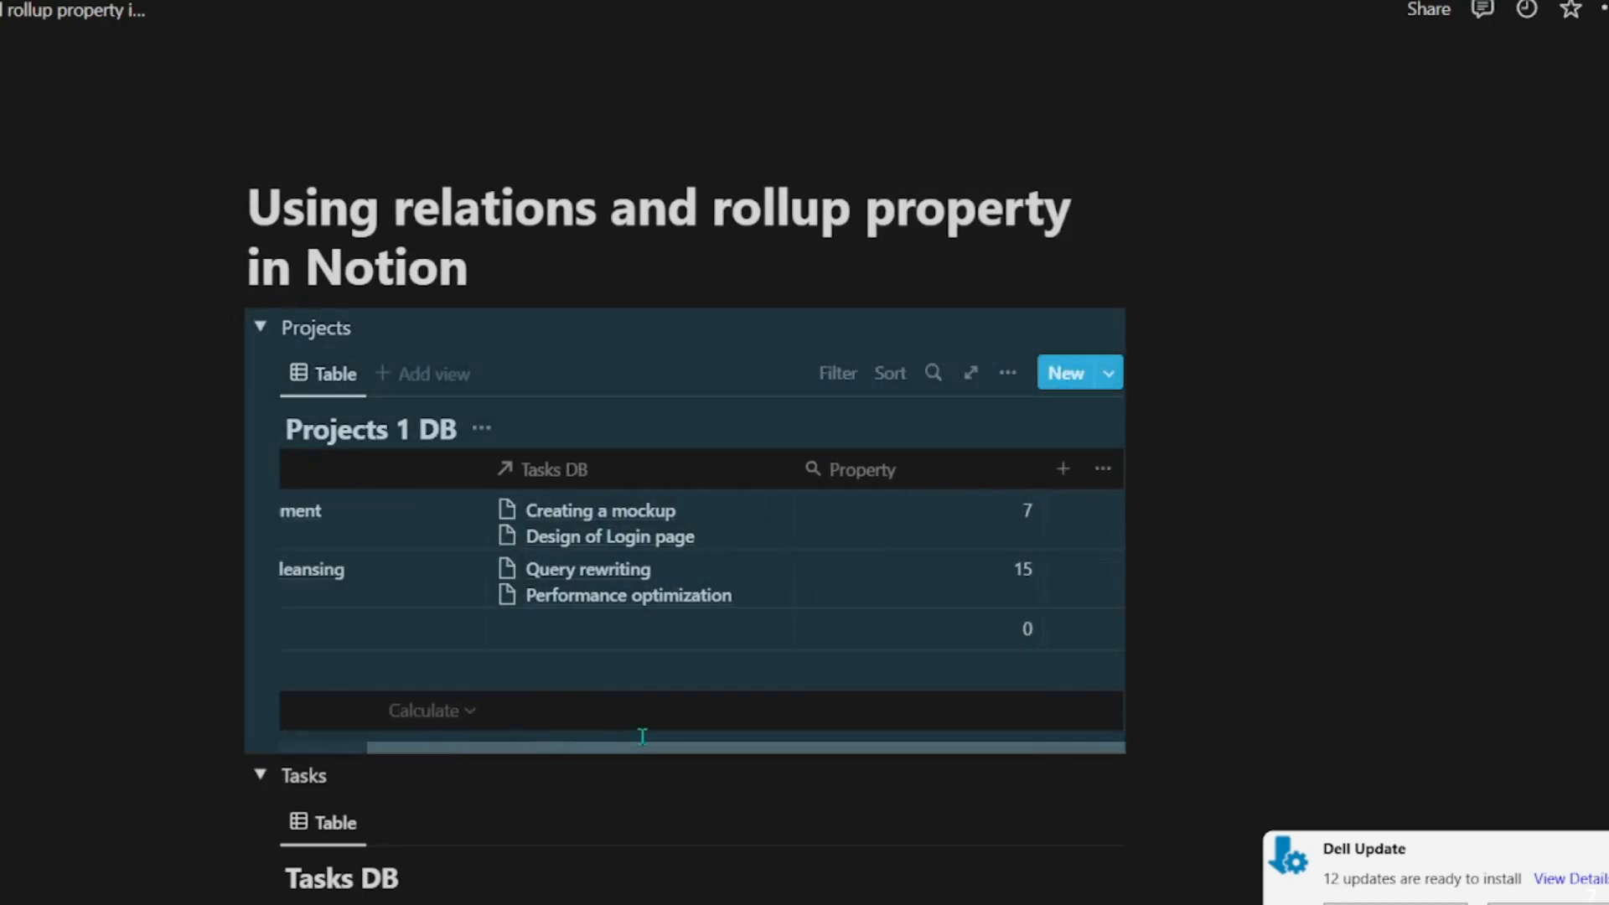
click(898, 473)
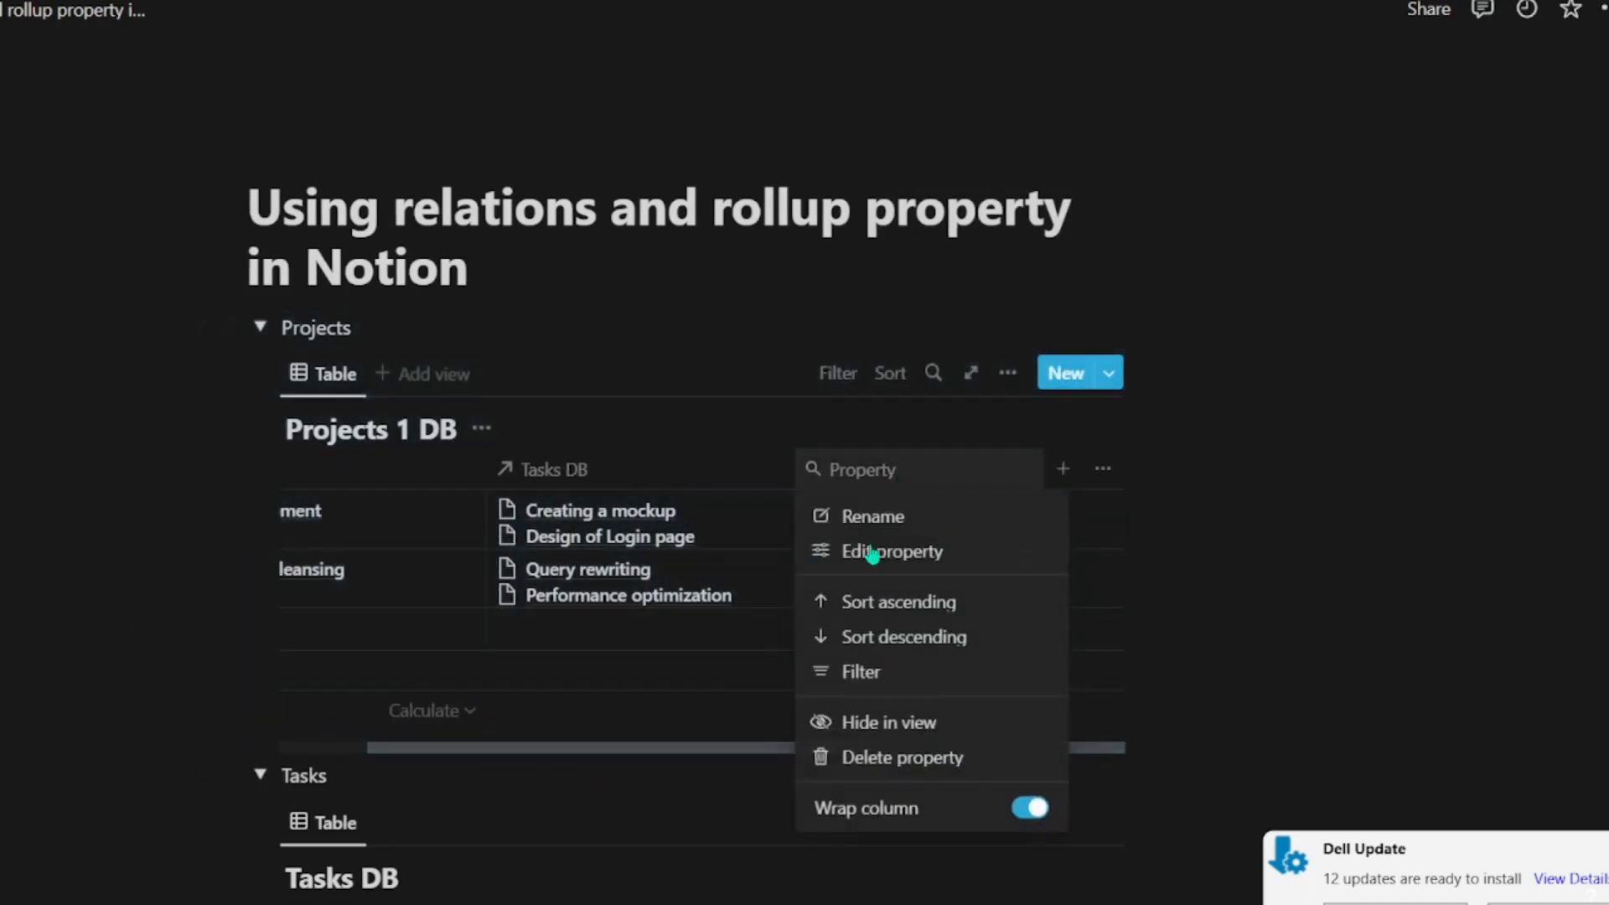
click(862, 514)
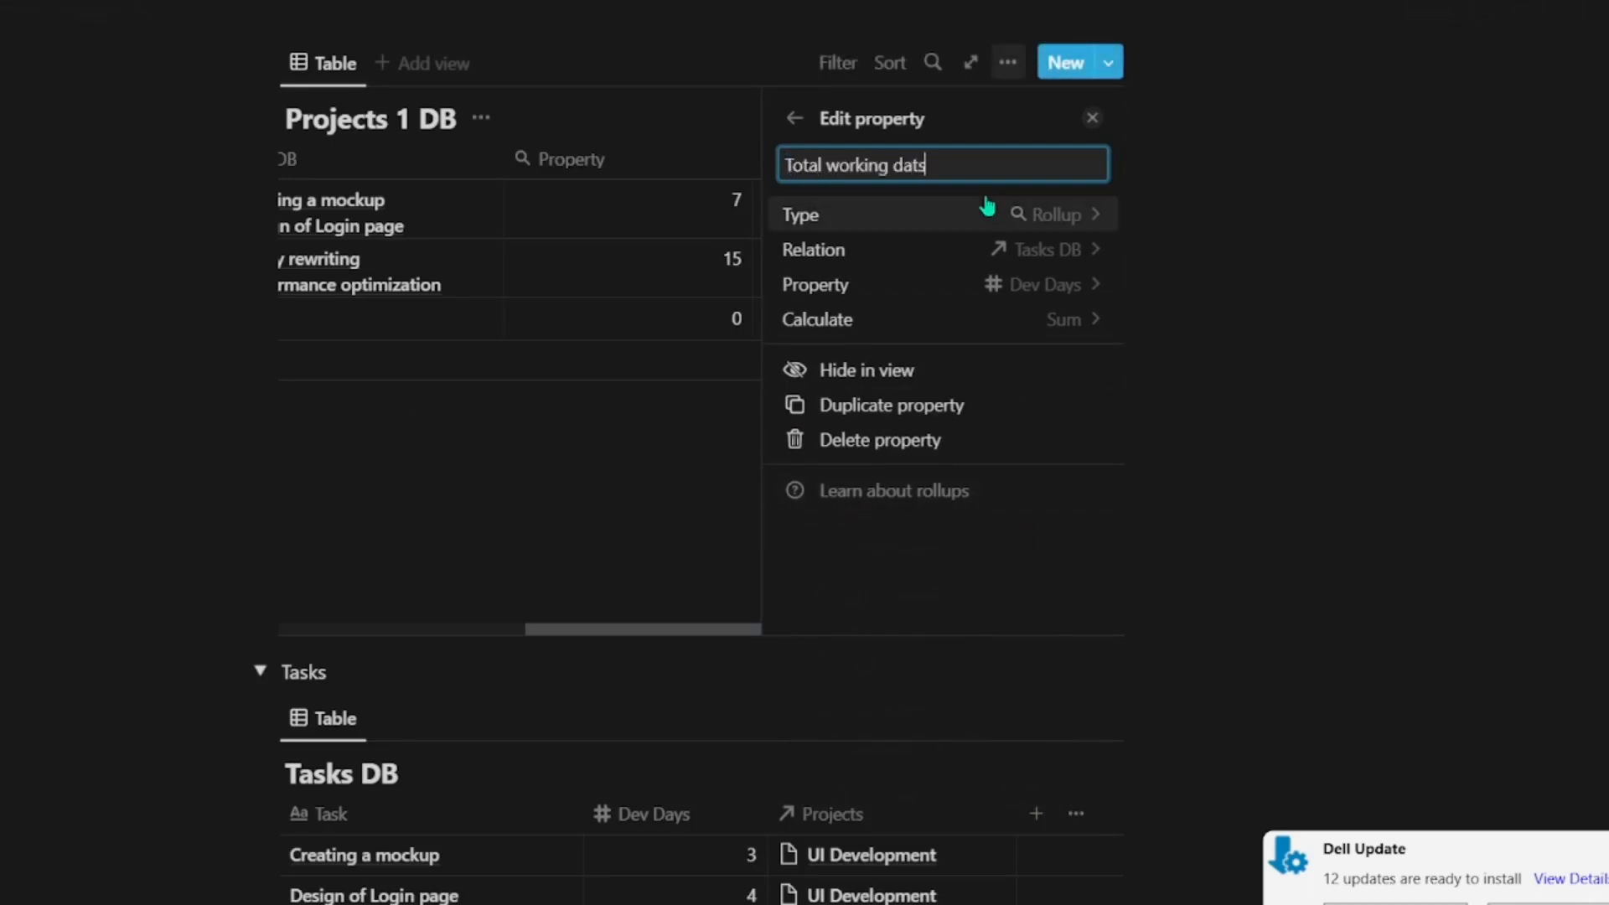
click(1438, 336)
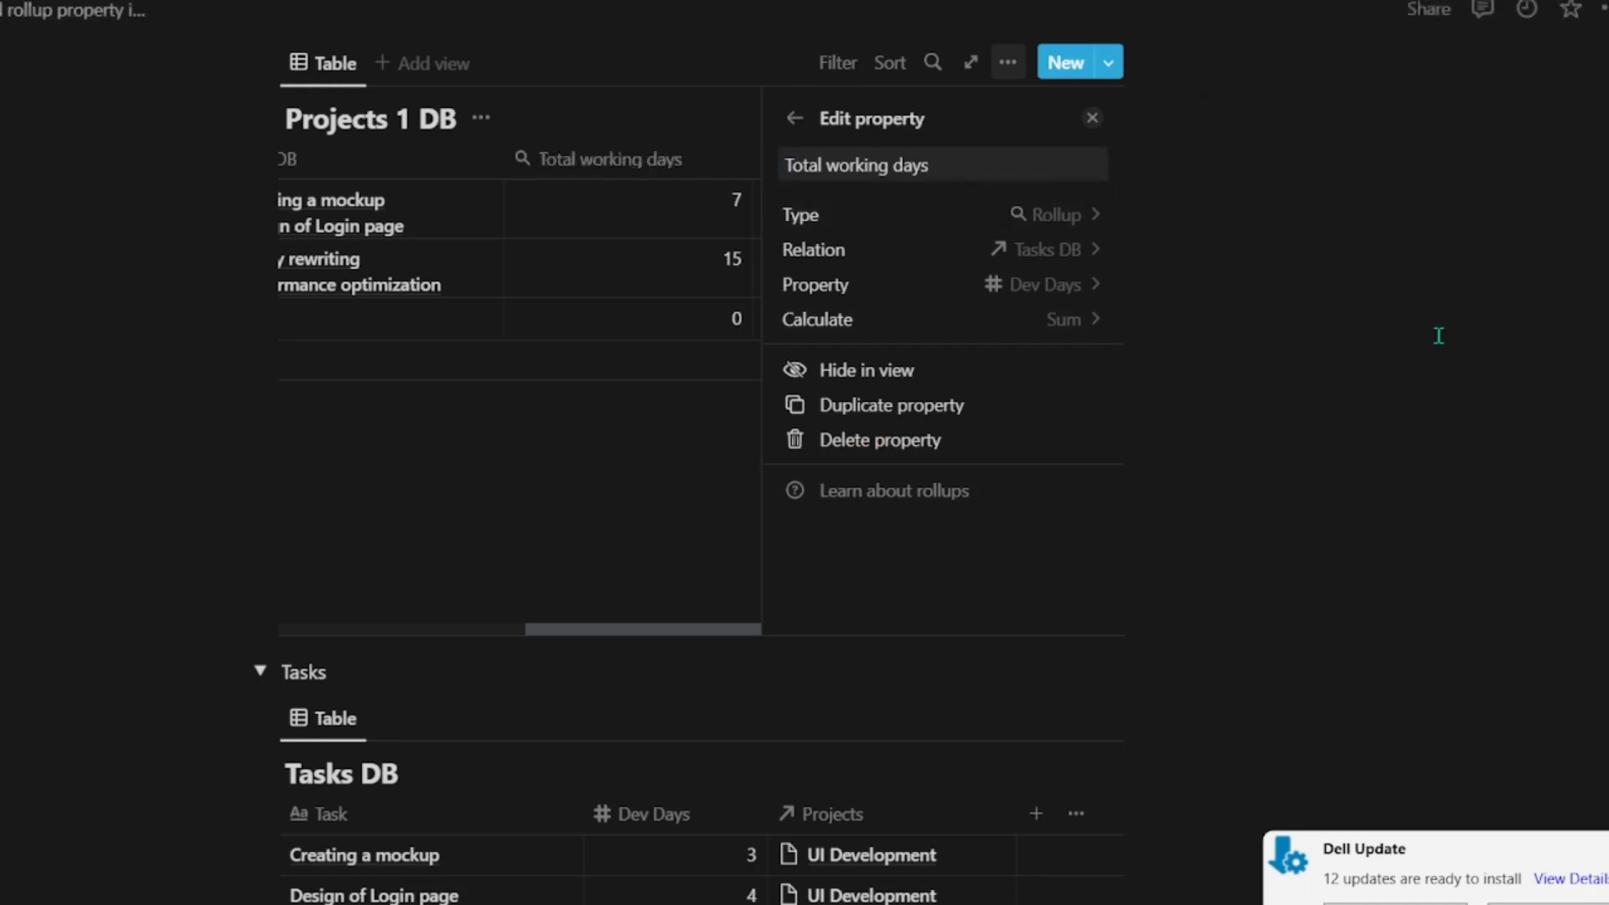
Step: Compare each project's Total working days in Projects 1 DB with the Dev Days of its tasks in Tasks DB
drag(891, 436, 644, 450)
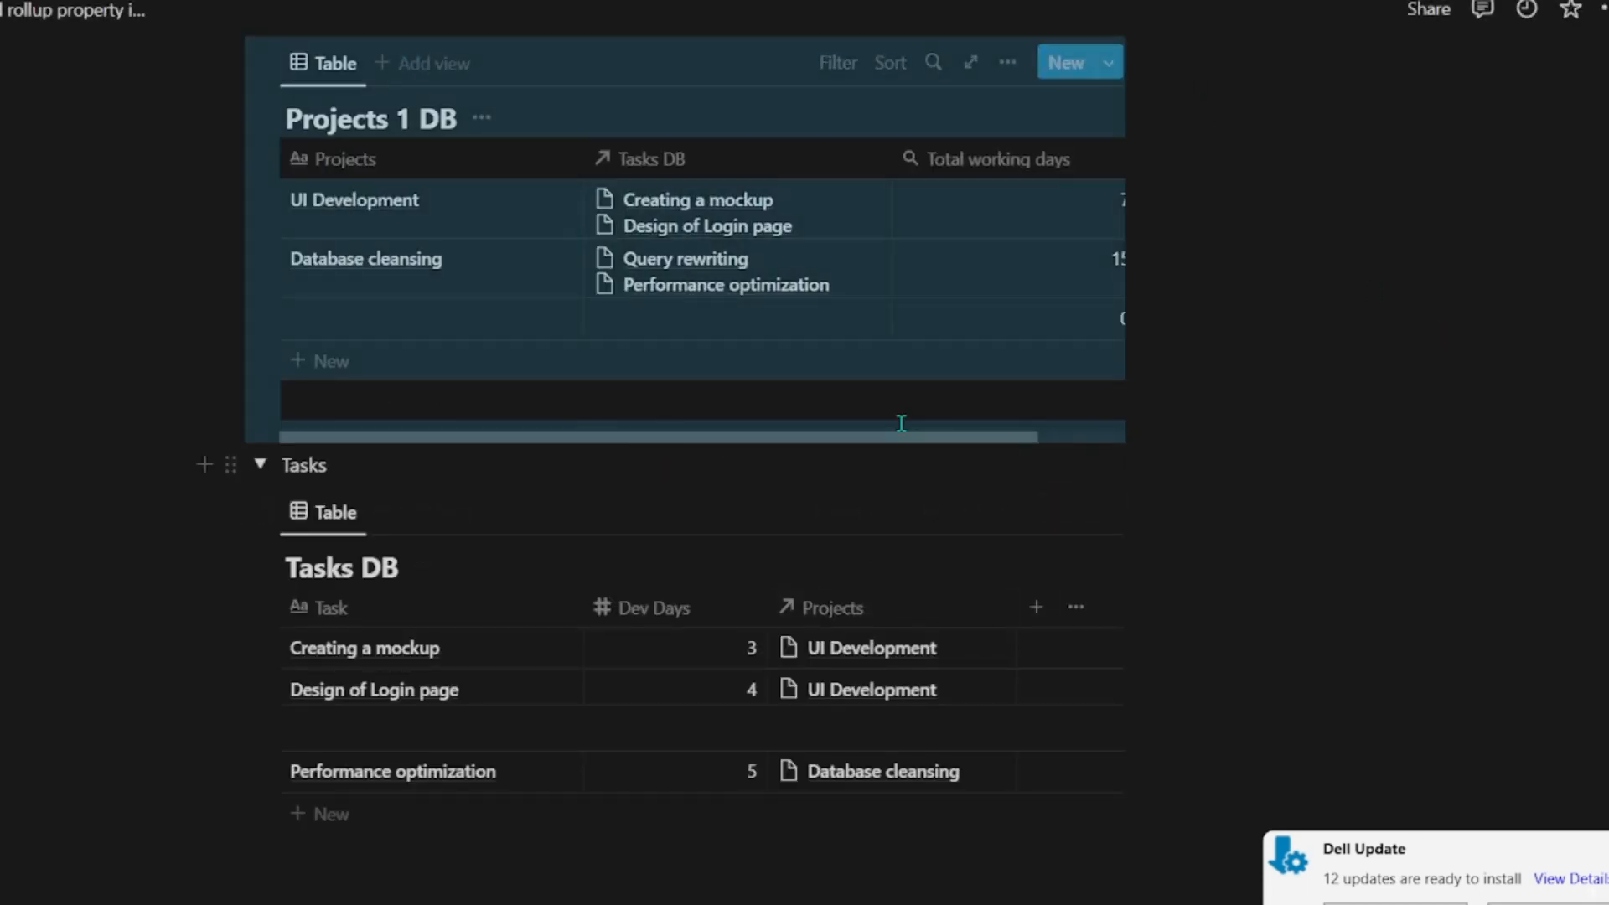
drag(977, 437, 1110, 425)
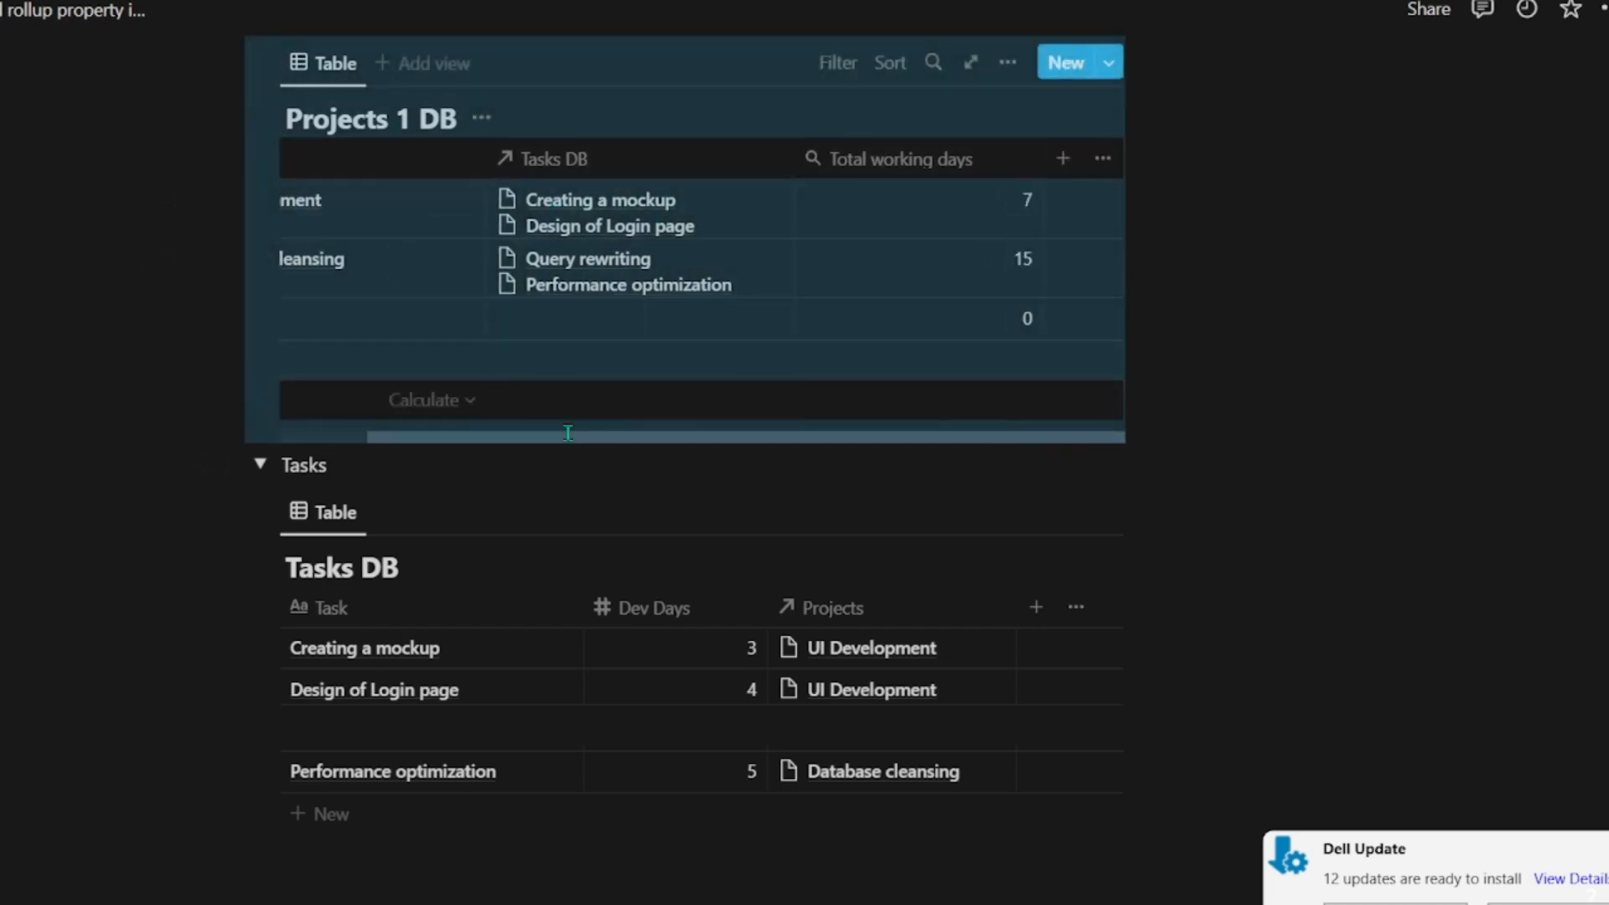
click(1412, 274)
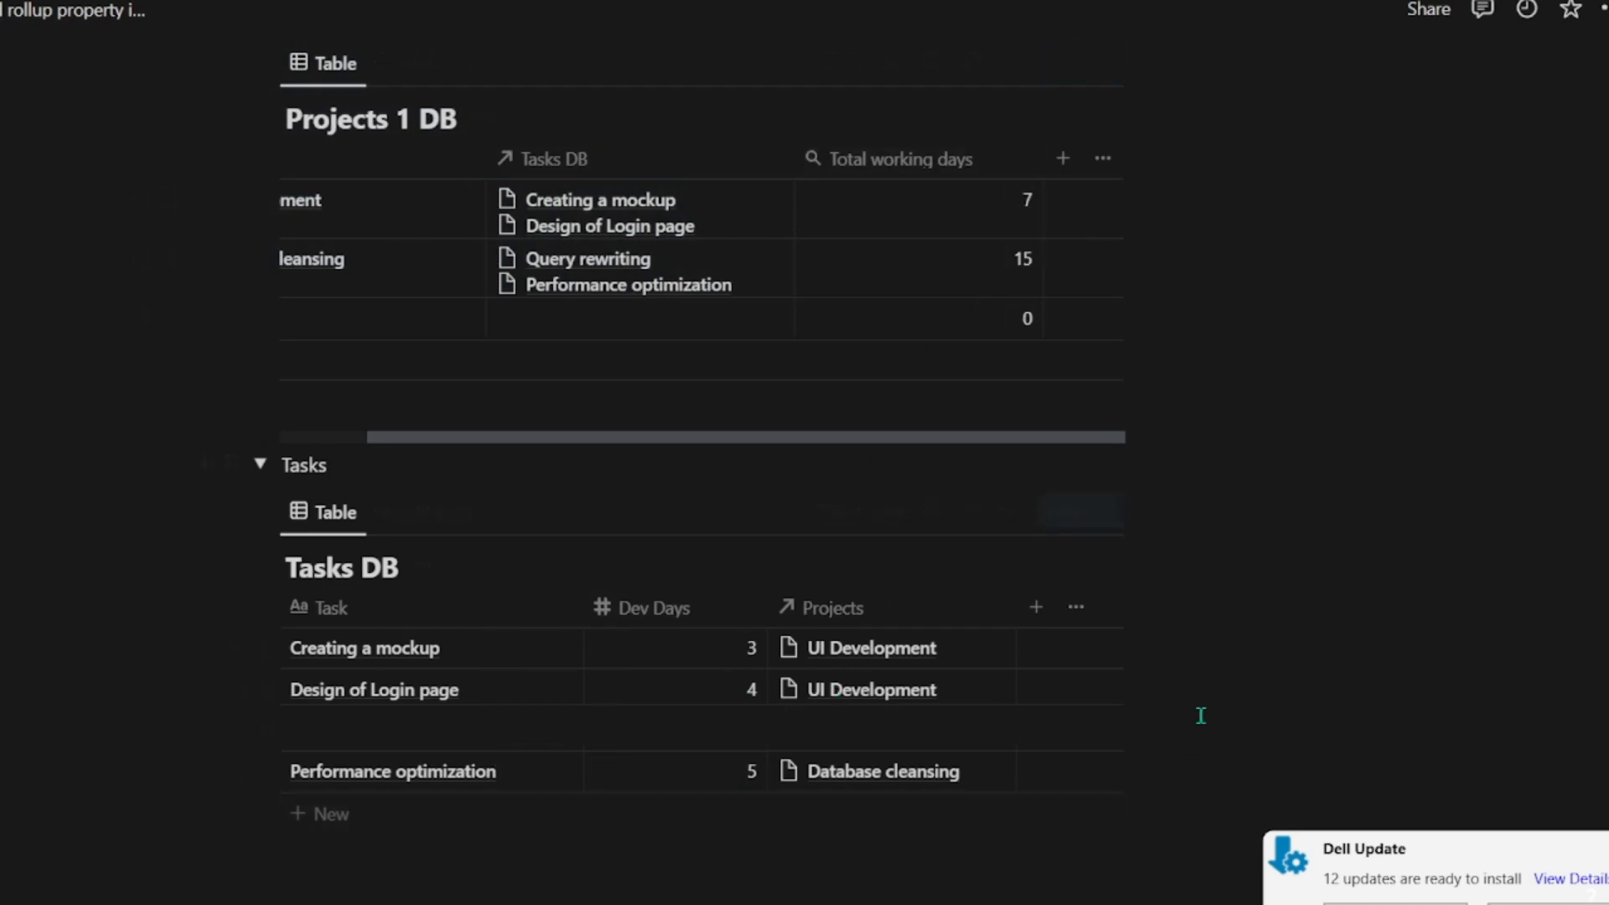
scroll(1199, 715, down, 3)
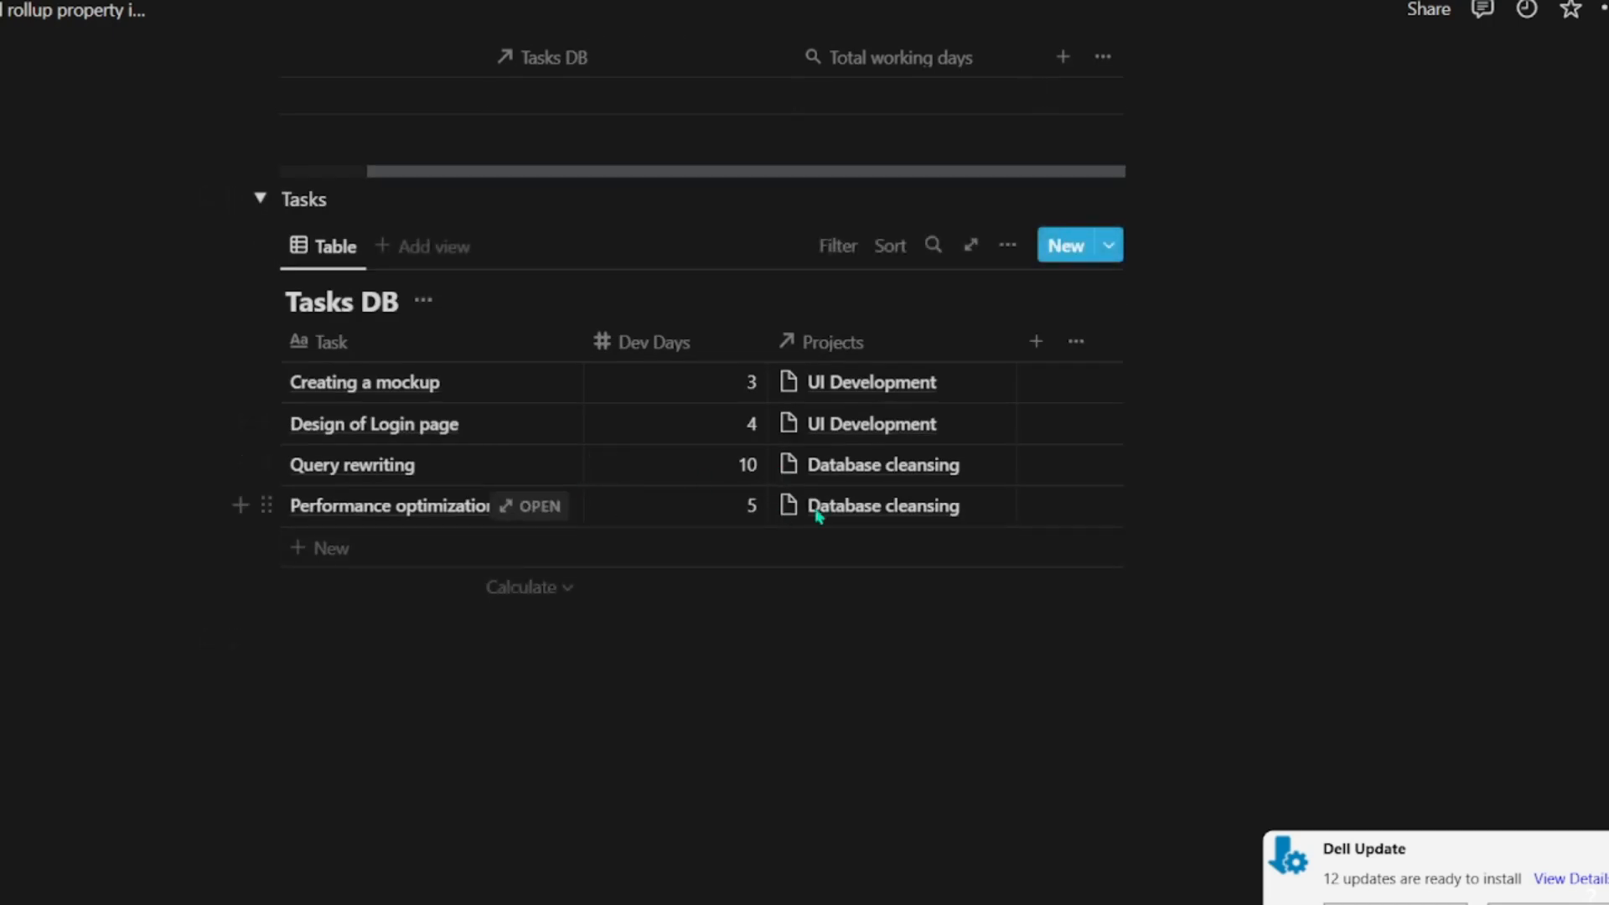
scroll(819, 513, up, 5)
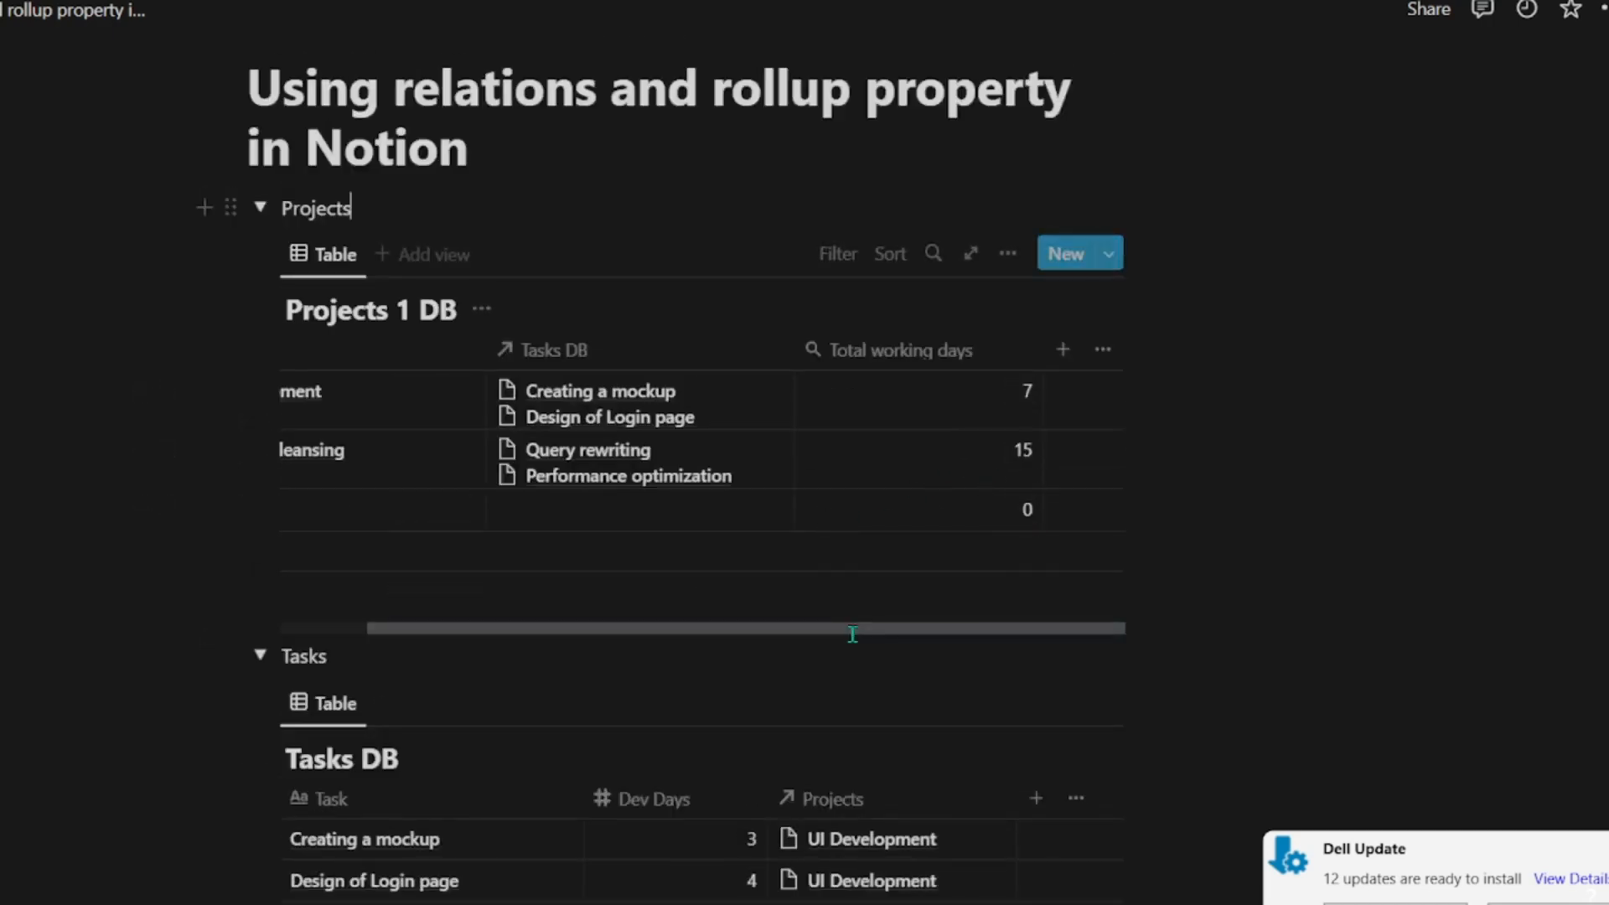
drag(851, 627, 618, 618)
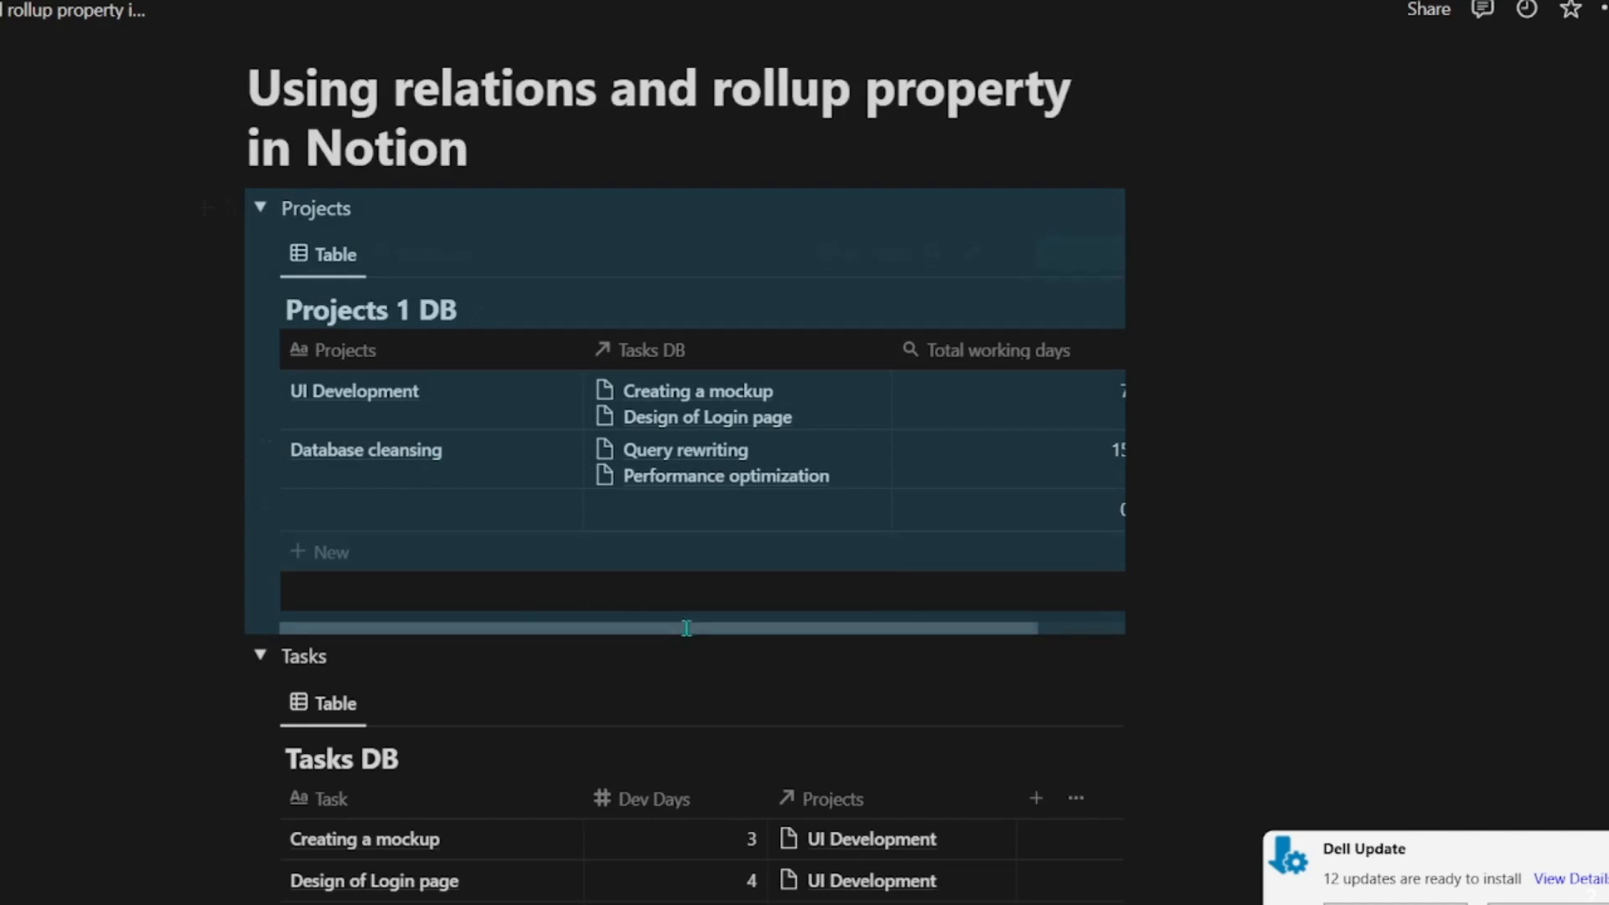
drag(738, 627, 854, 620)
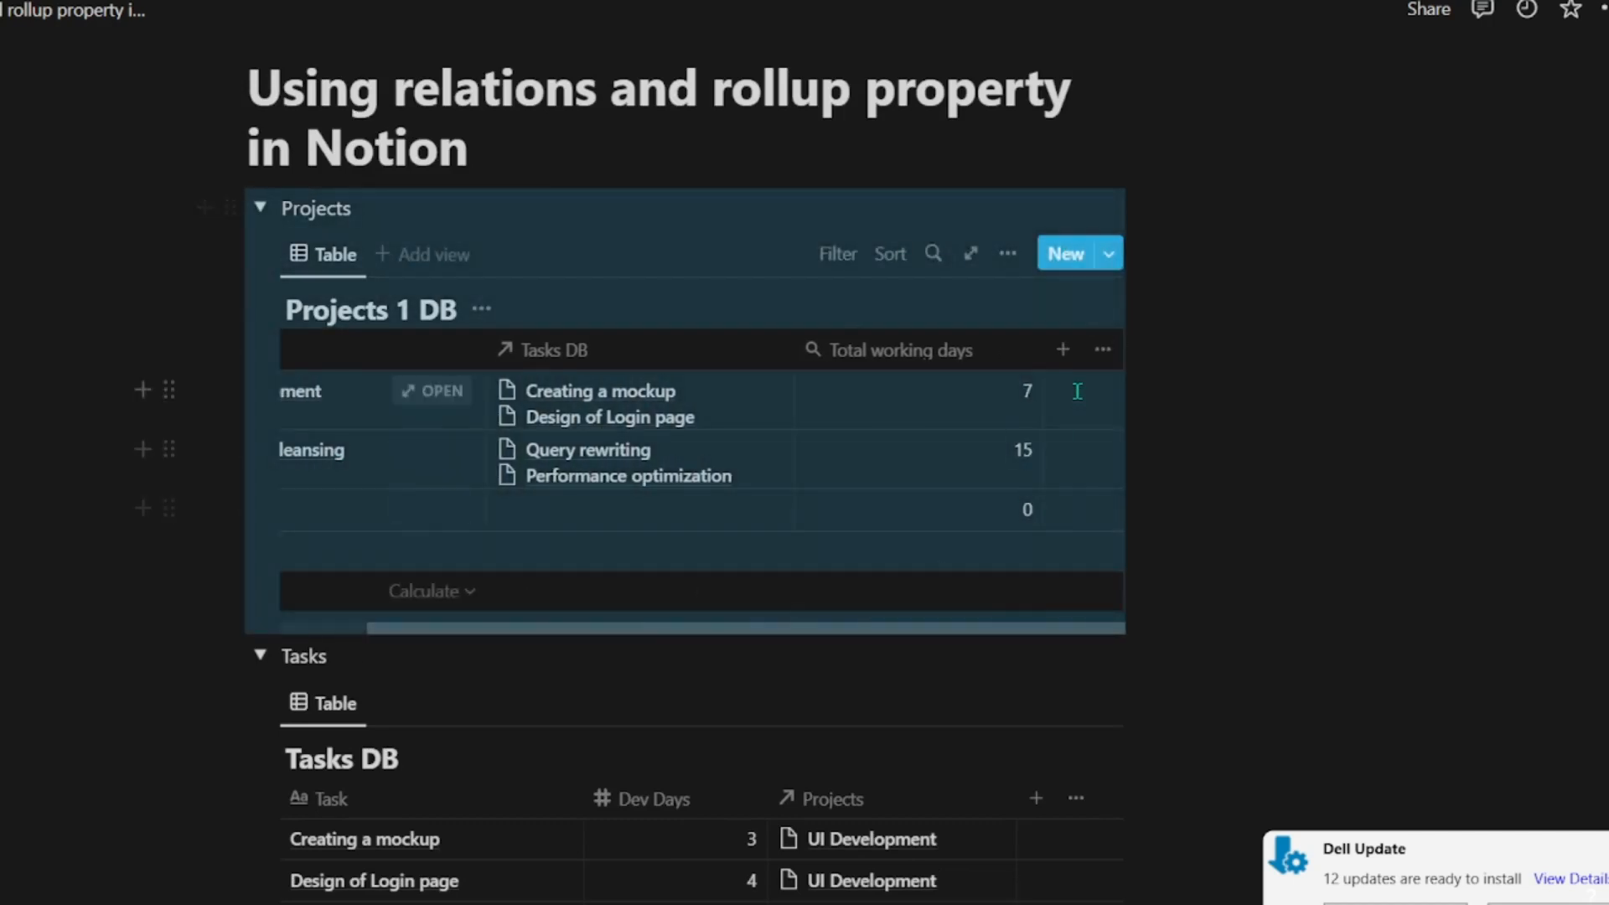